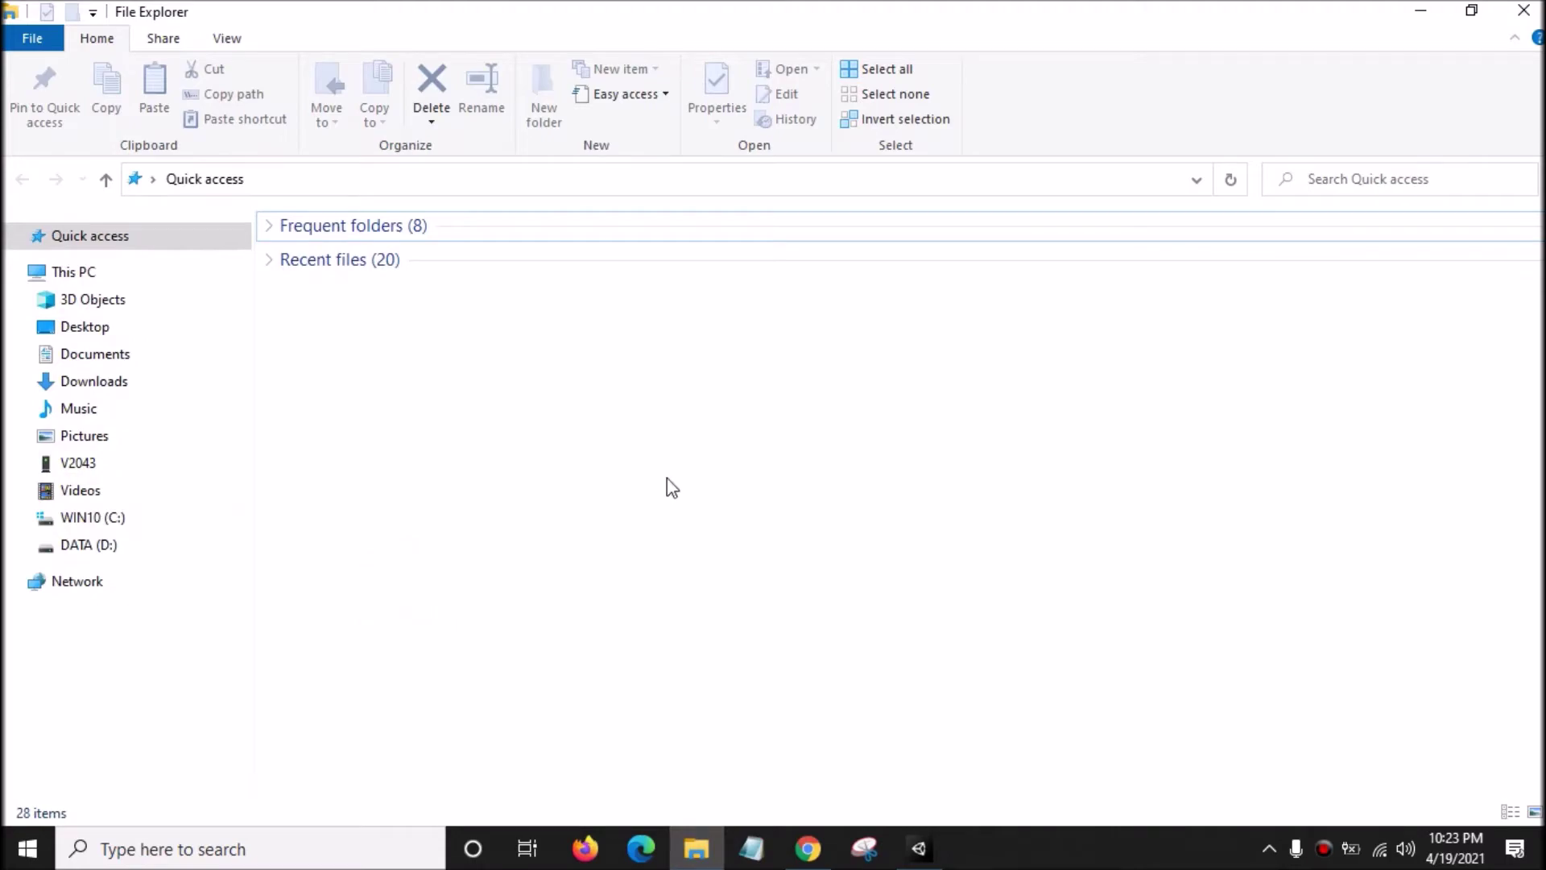
Open the hero file name list in Notepad and set its font size to 20.
click(1420, 11)
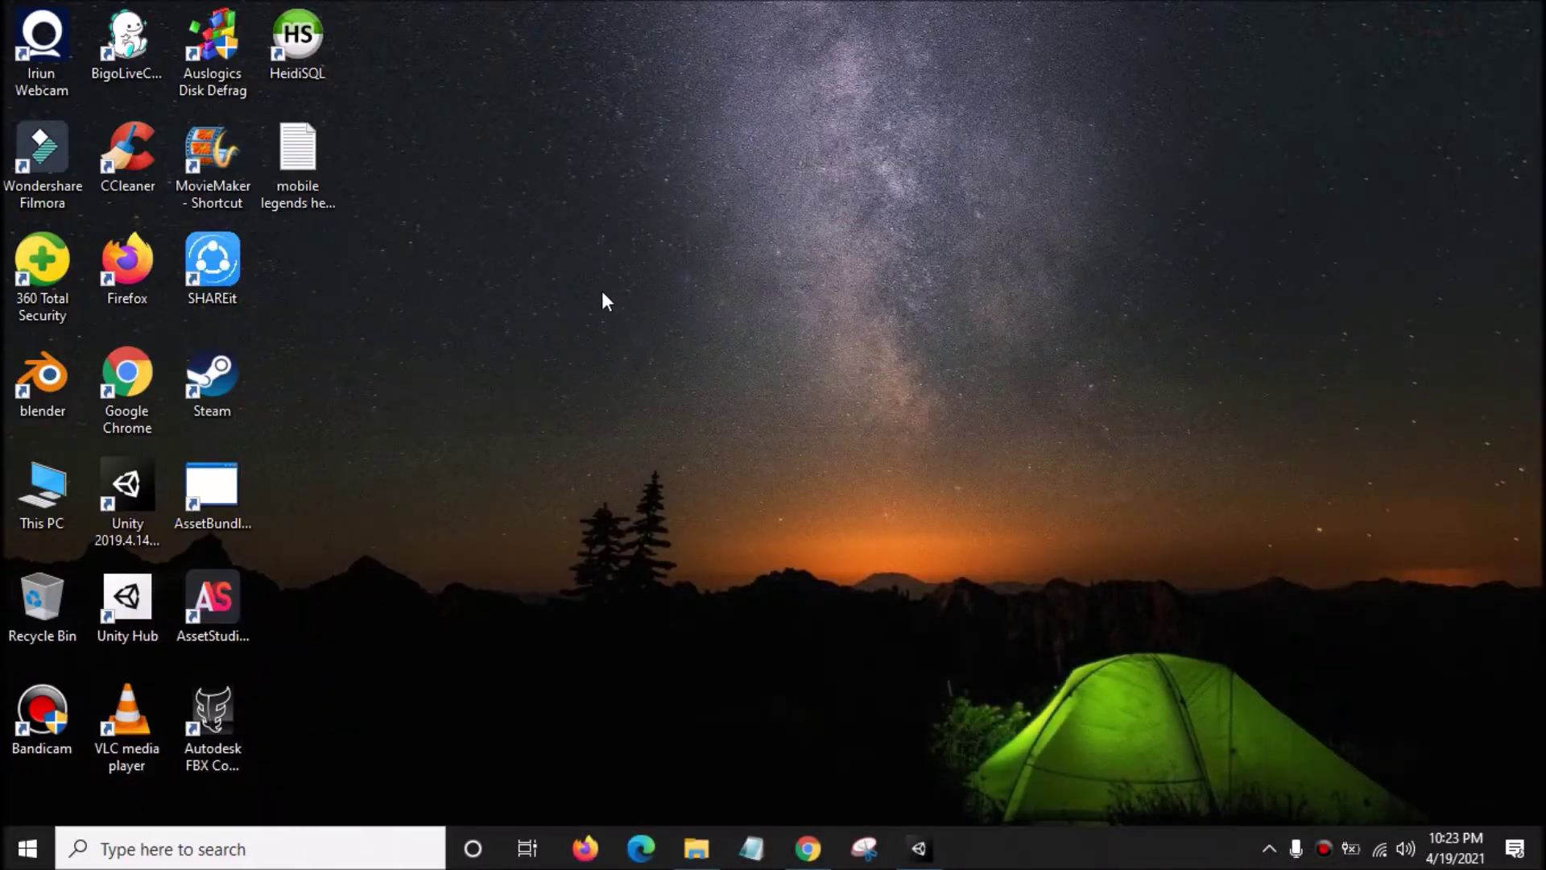
double_click(316, 192)
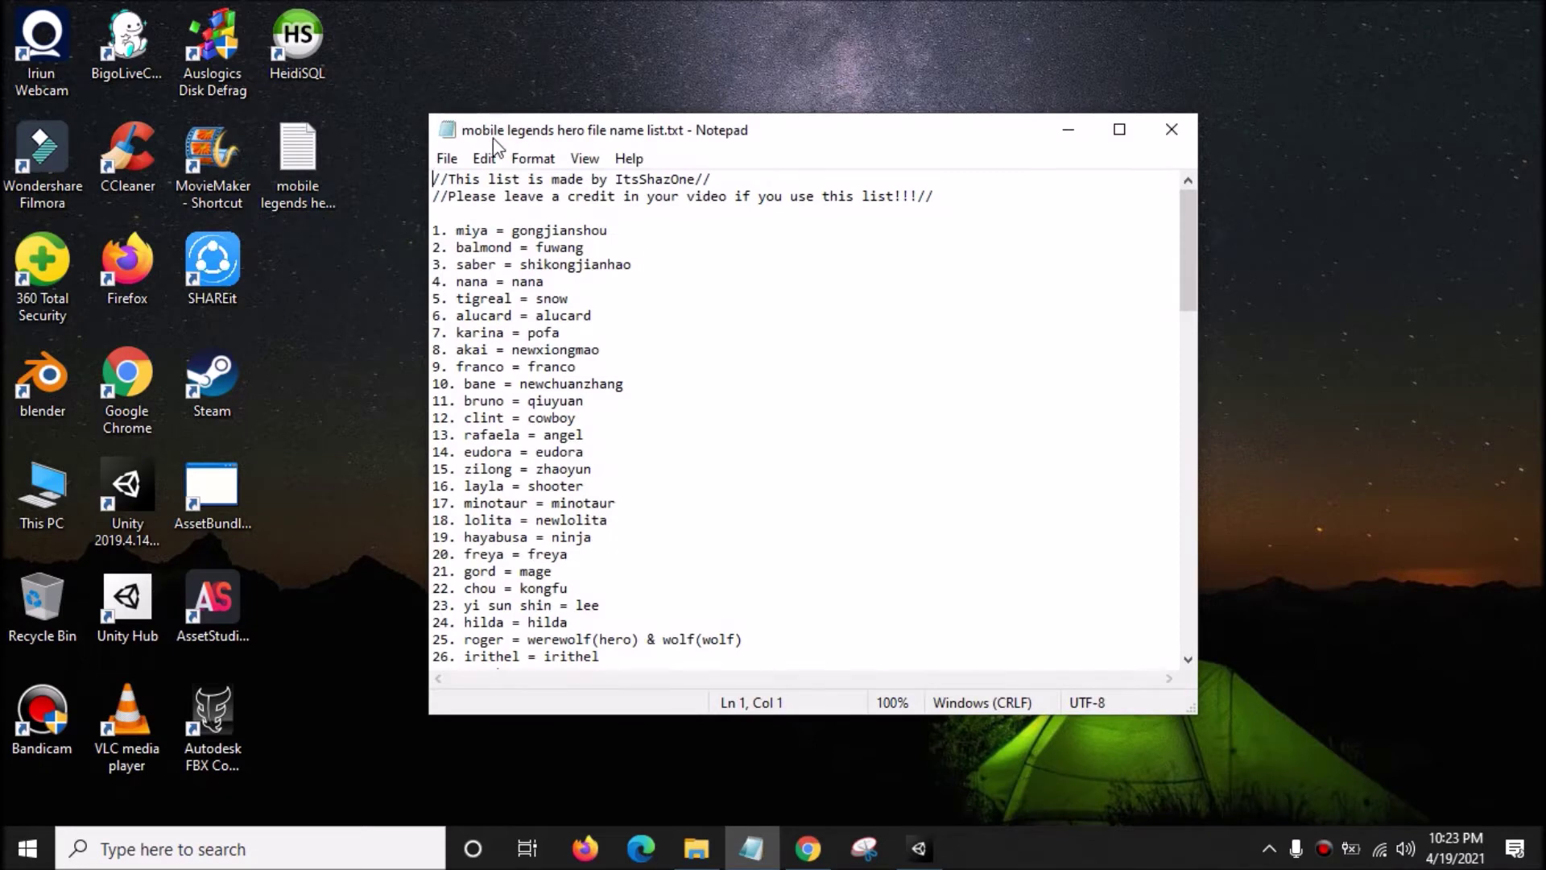
click(586, 158)
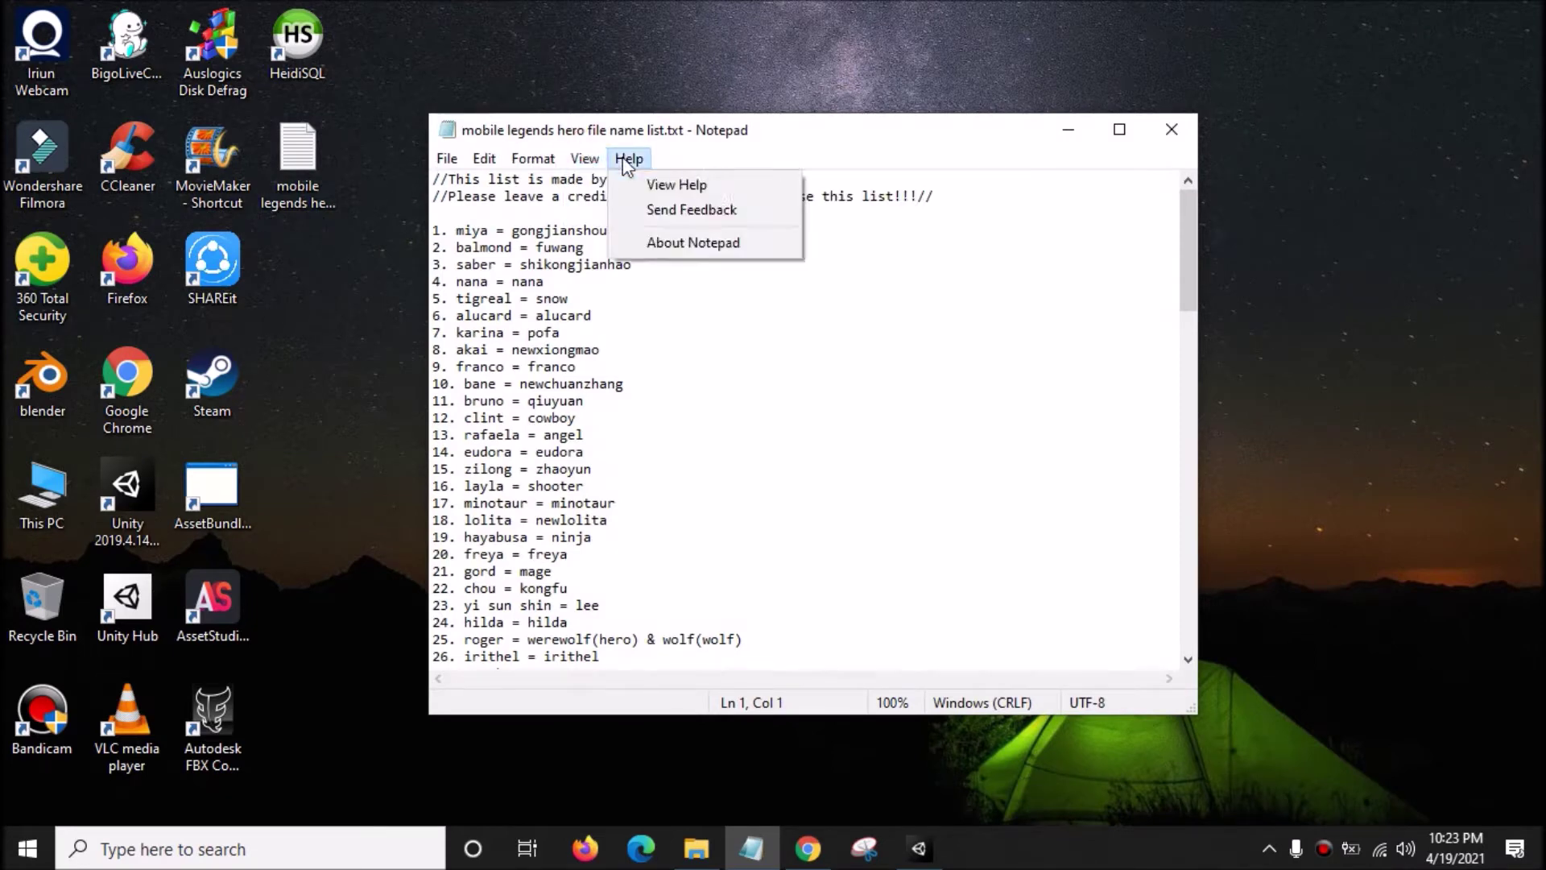
click(573, 209)
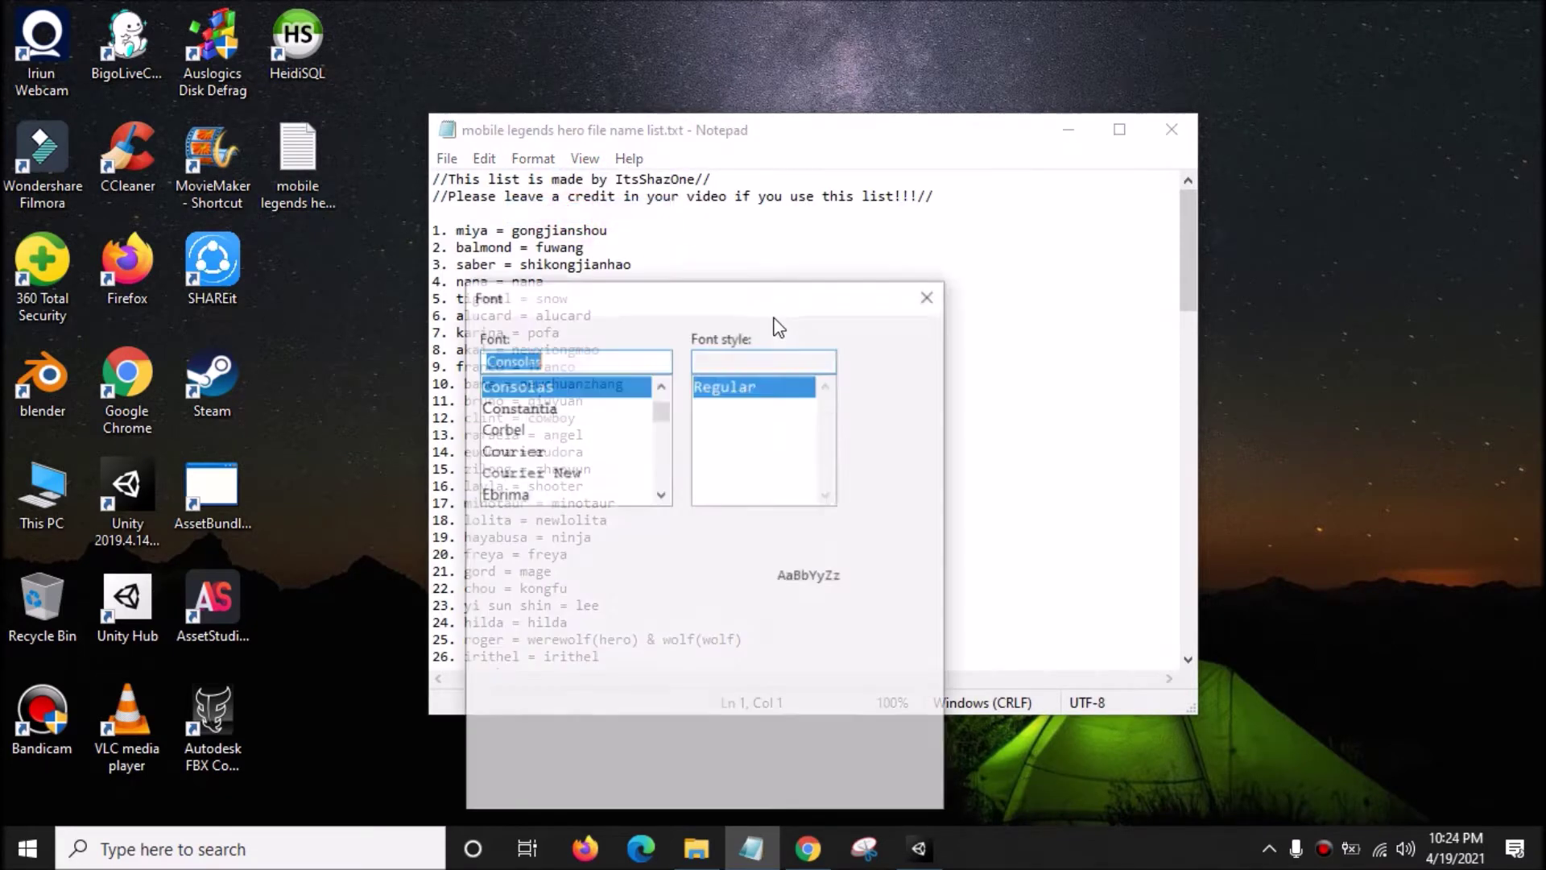
click(875, 483)
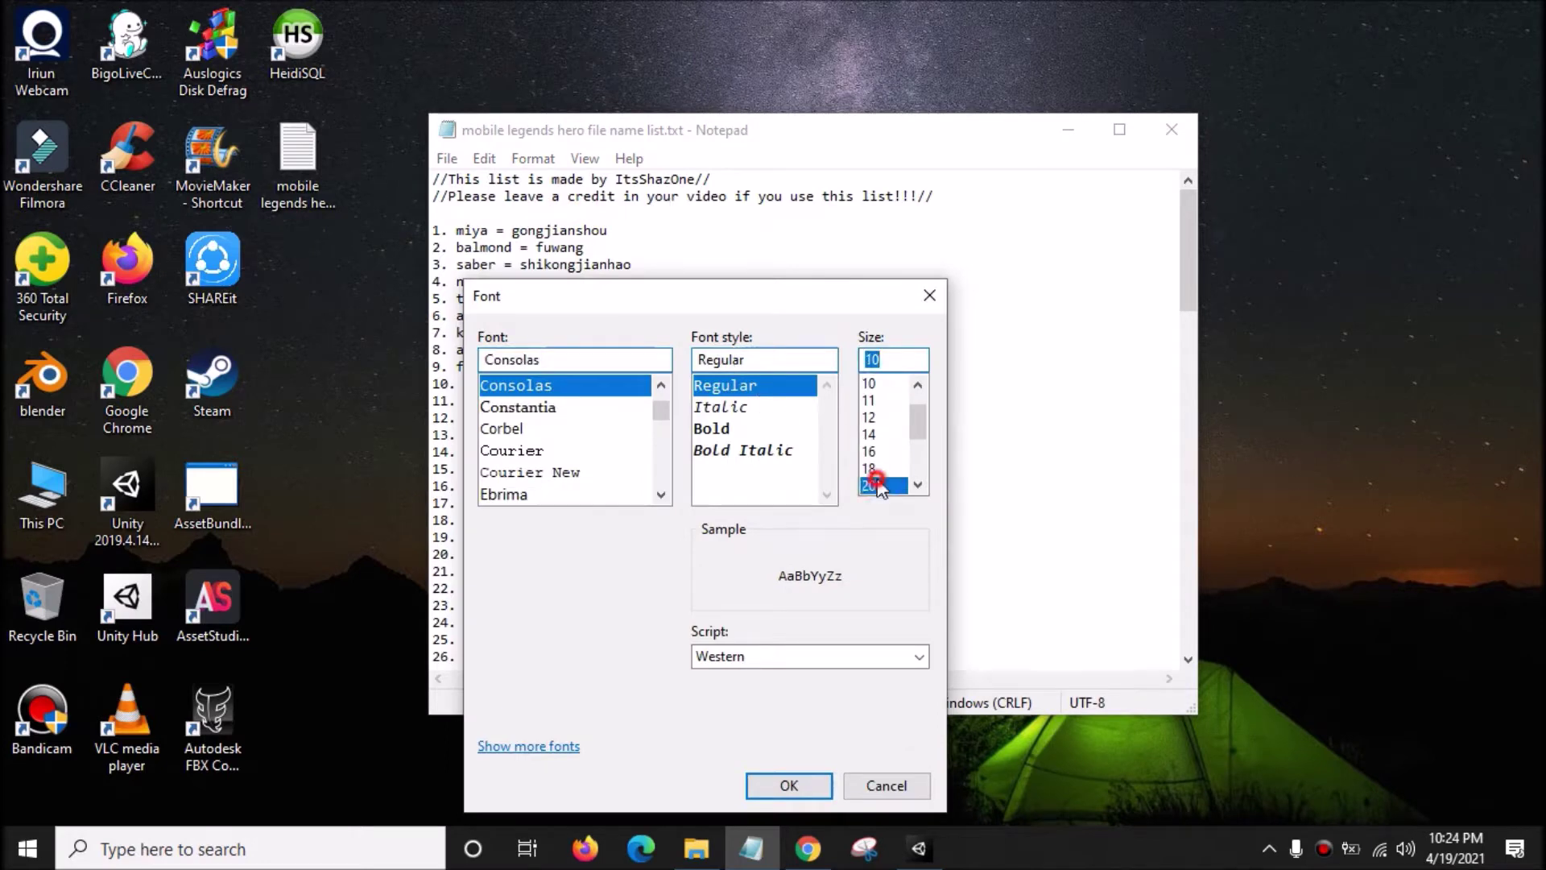
click(788, 785)
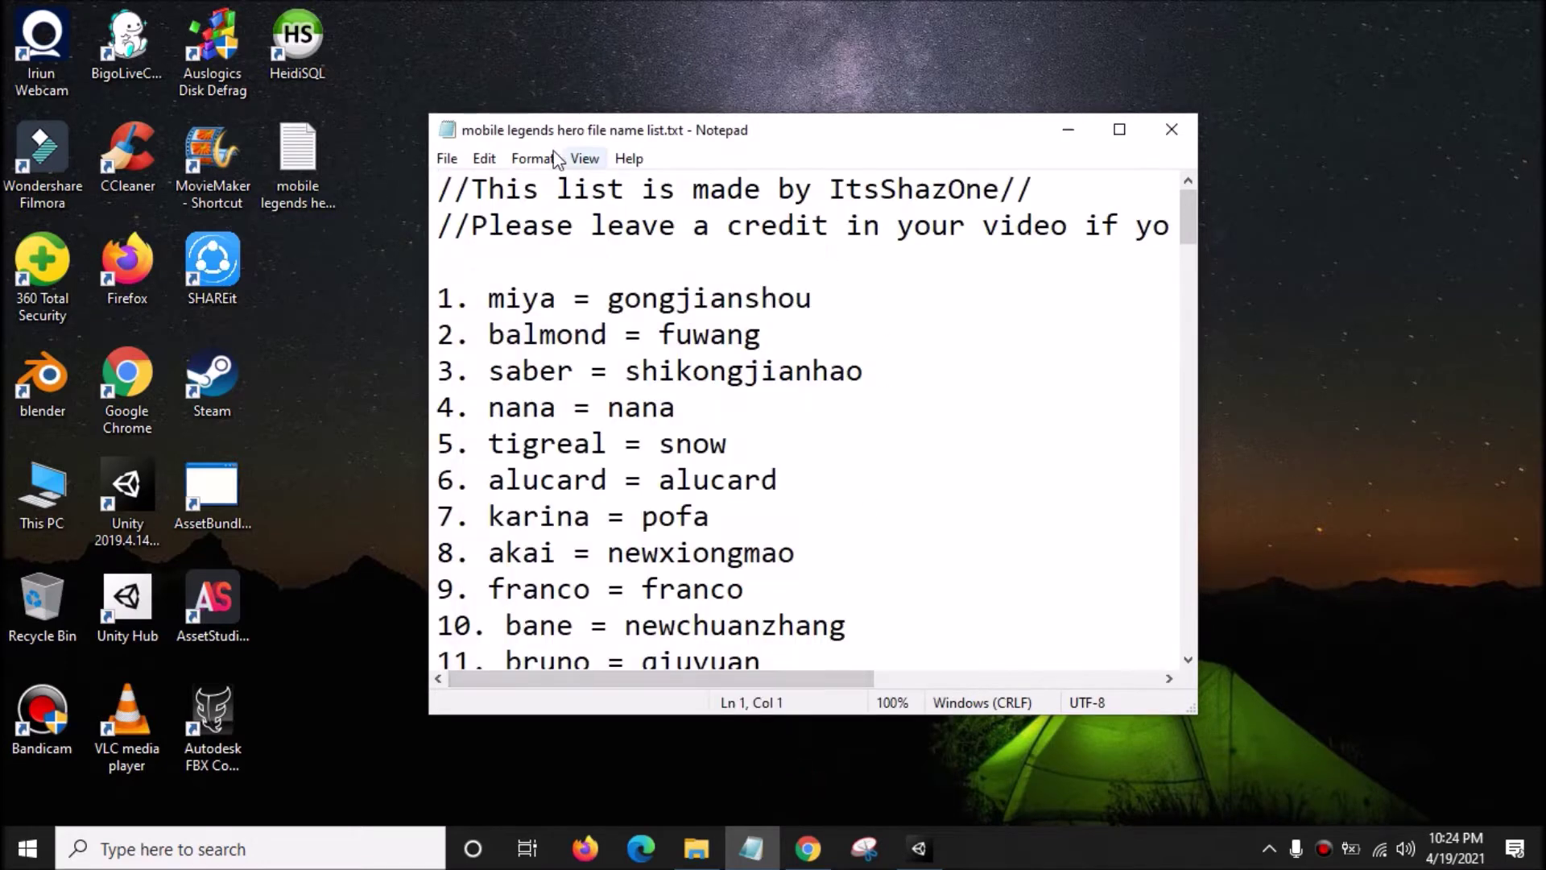
Search for 'sun' until 'sun = wukong' is found, then close Notepad.
click(484, 159)
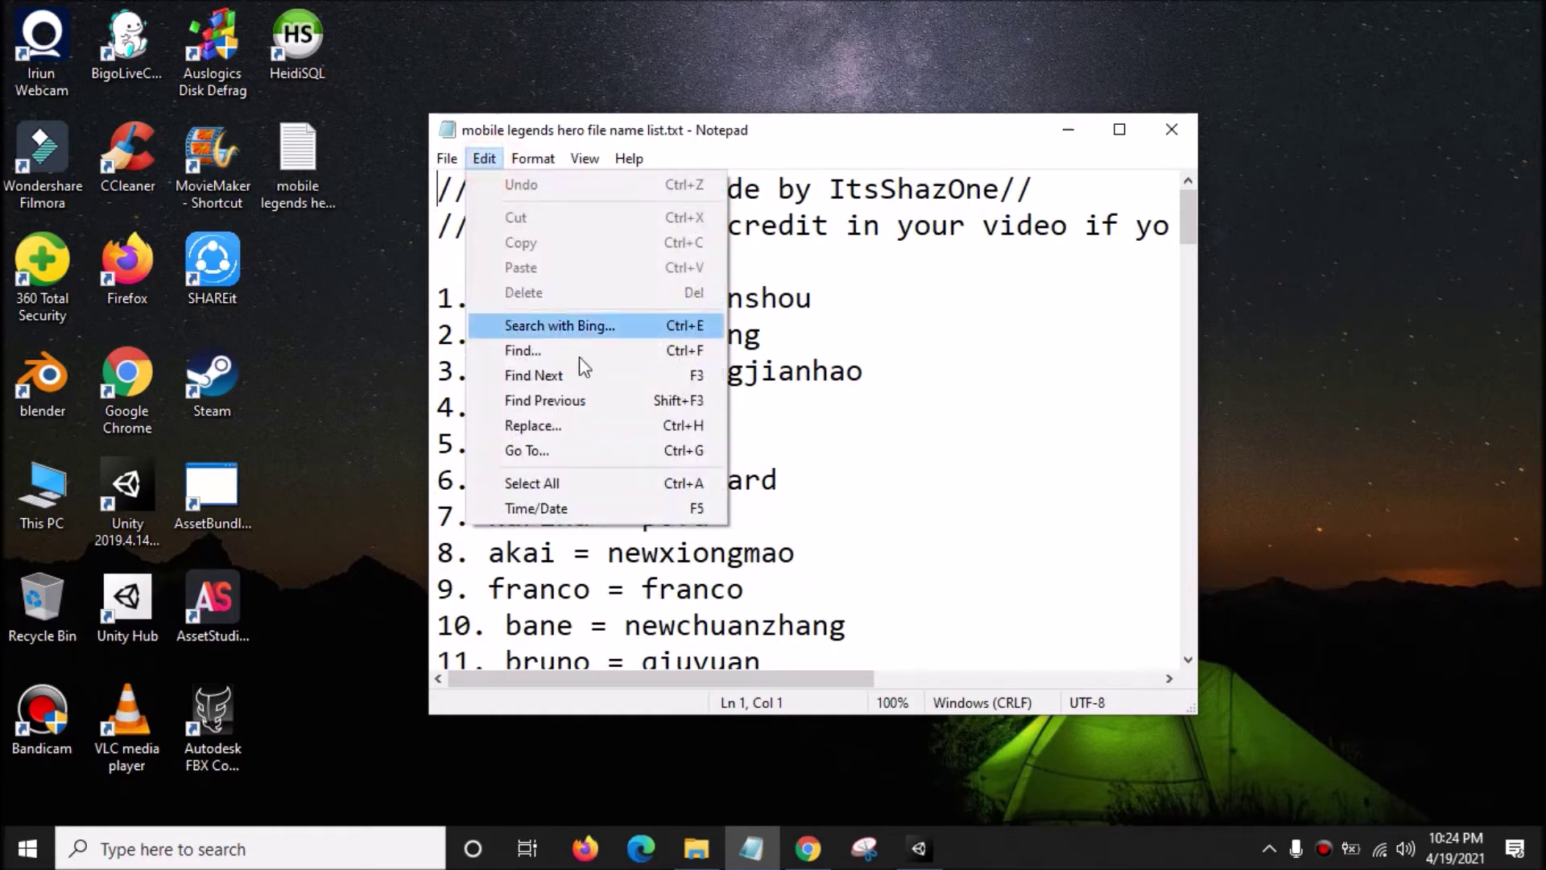
click(575, 358)
click(621, 365)
click(829, 363)
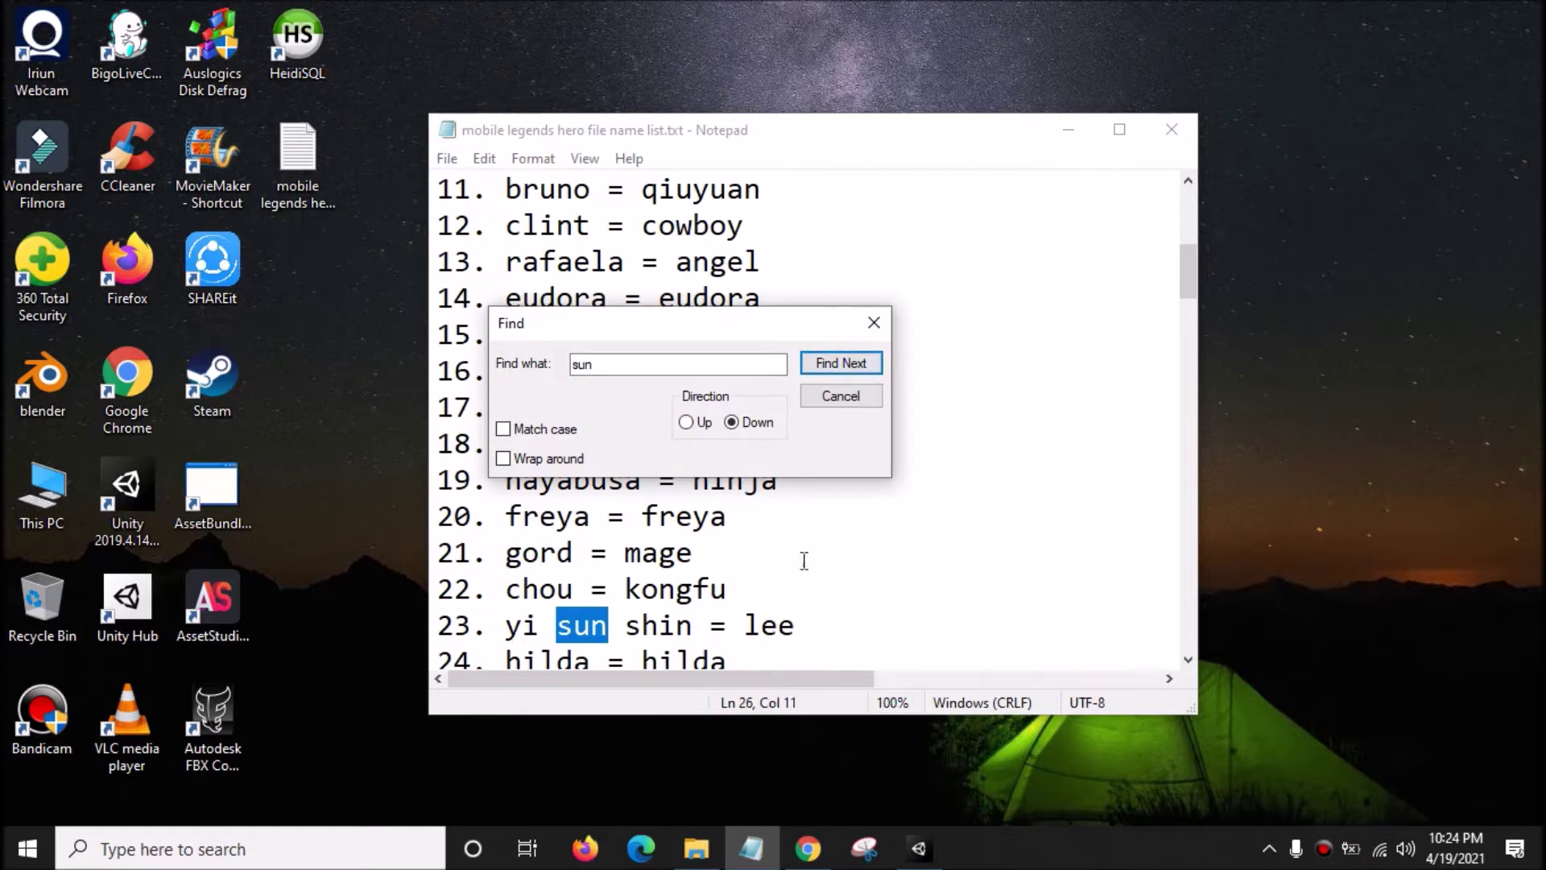
click(857, 370)
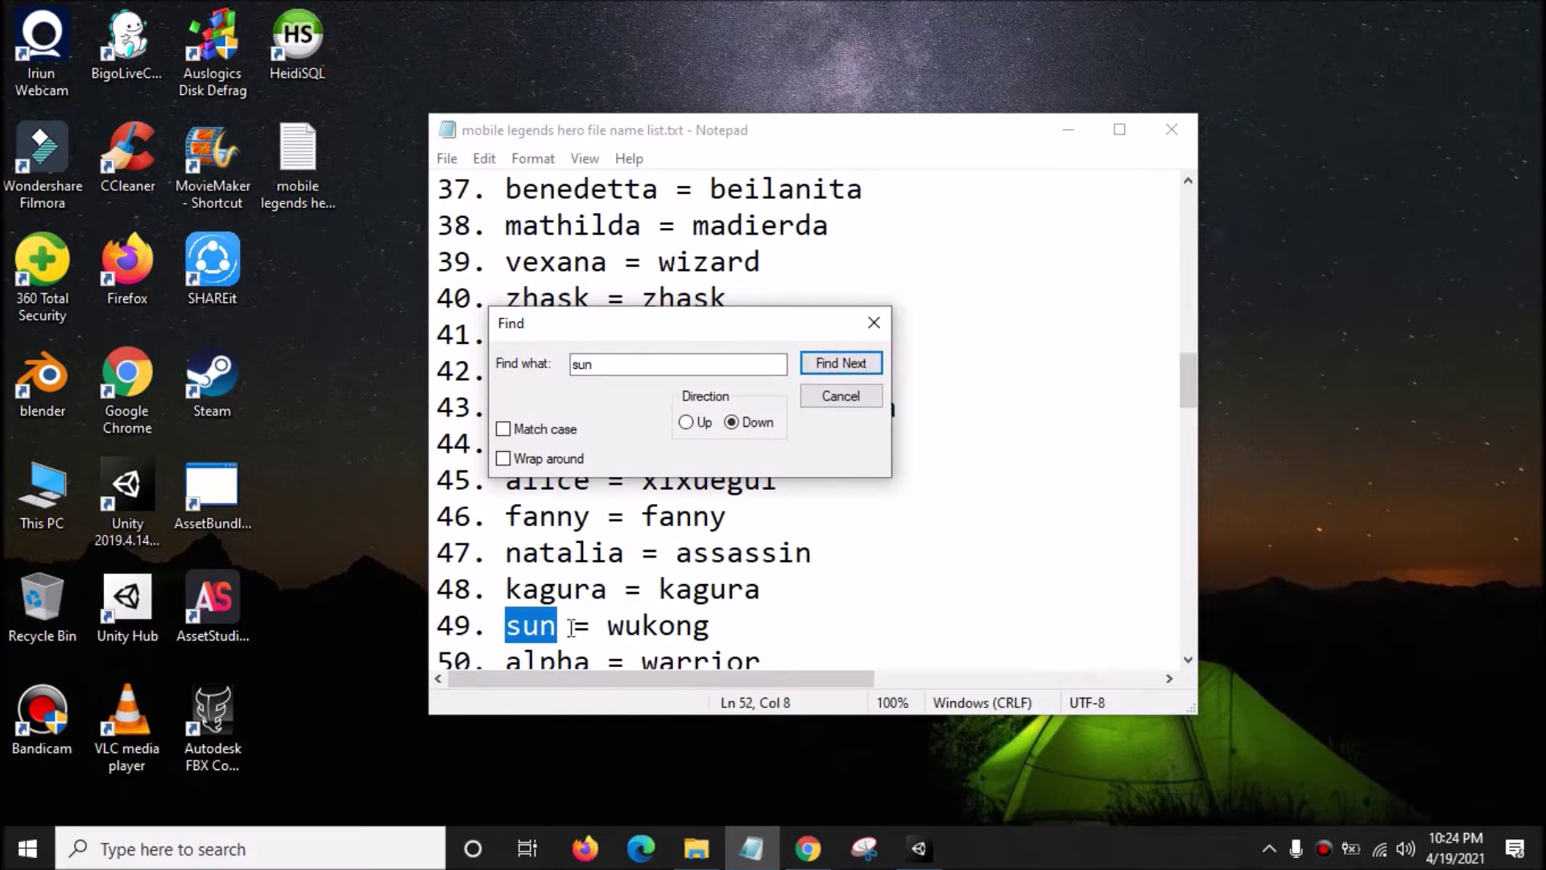
double_click(613, 625)
click(860, 314)
click(1168, 130)
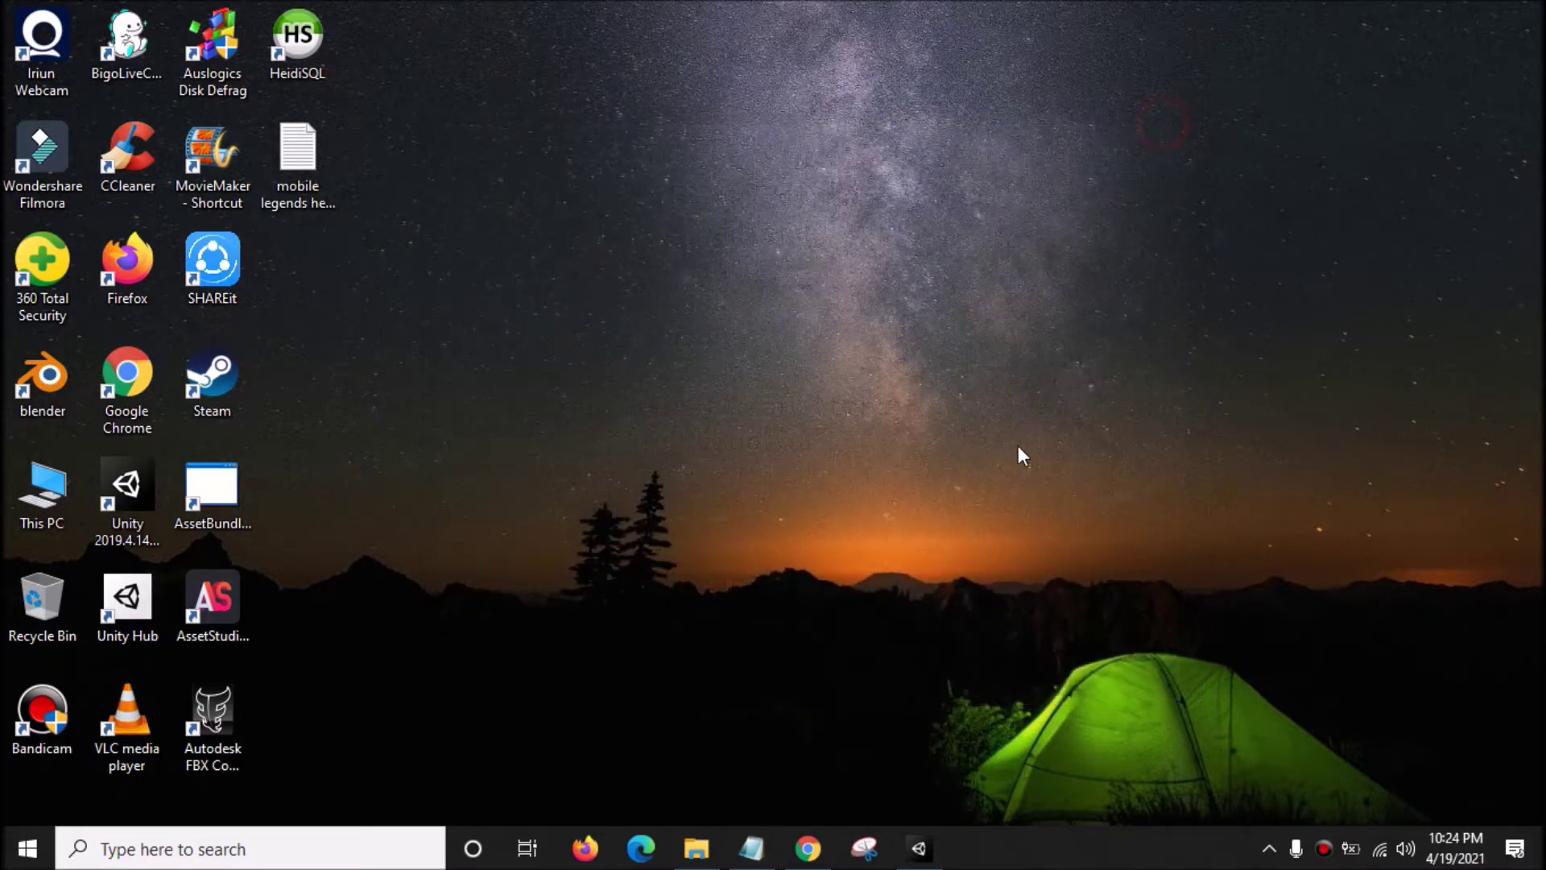
Browse the V2043 phone storage to Android\data\com.mobile.legends\files\dragon2017\assets\Art\android\h.
click(695, 848)
click(657, 503)
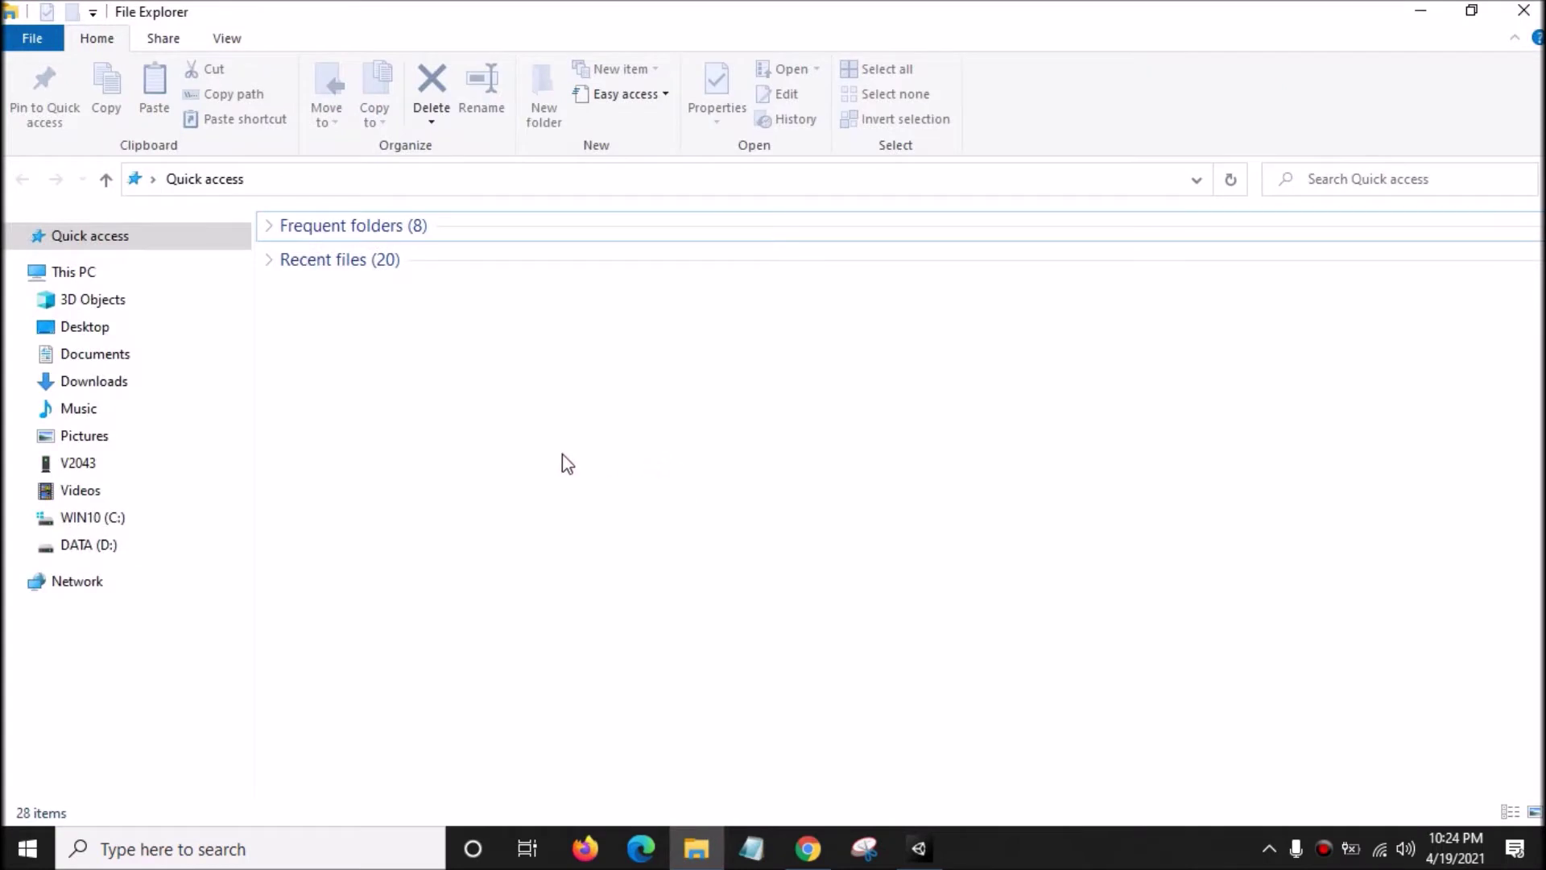
click(176, 462)
double_click(436, 253)
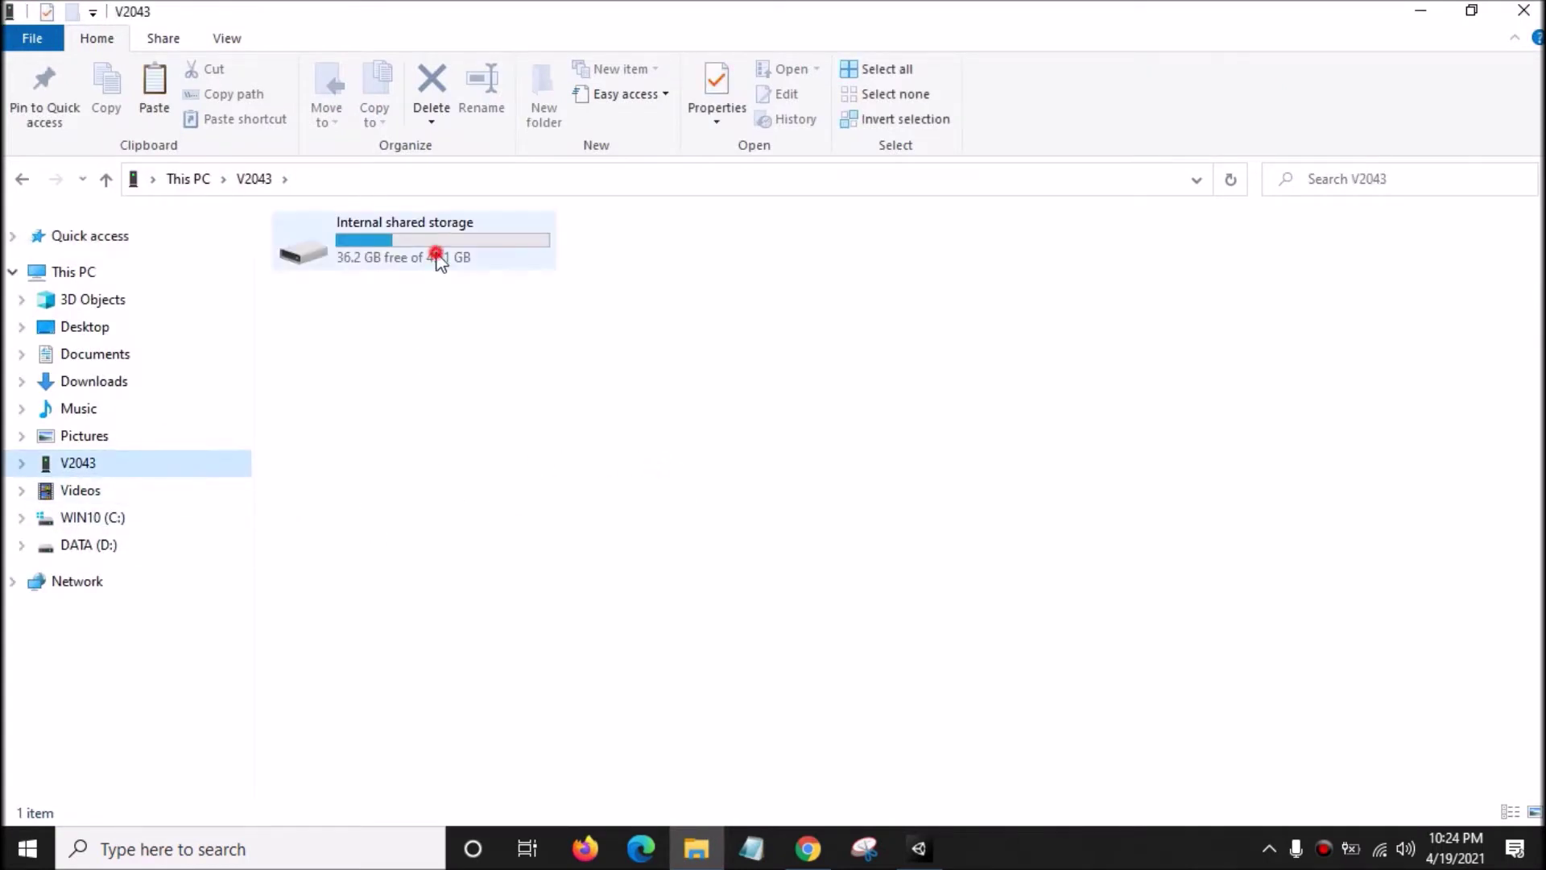
double_click(1165, 291)
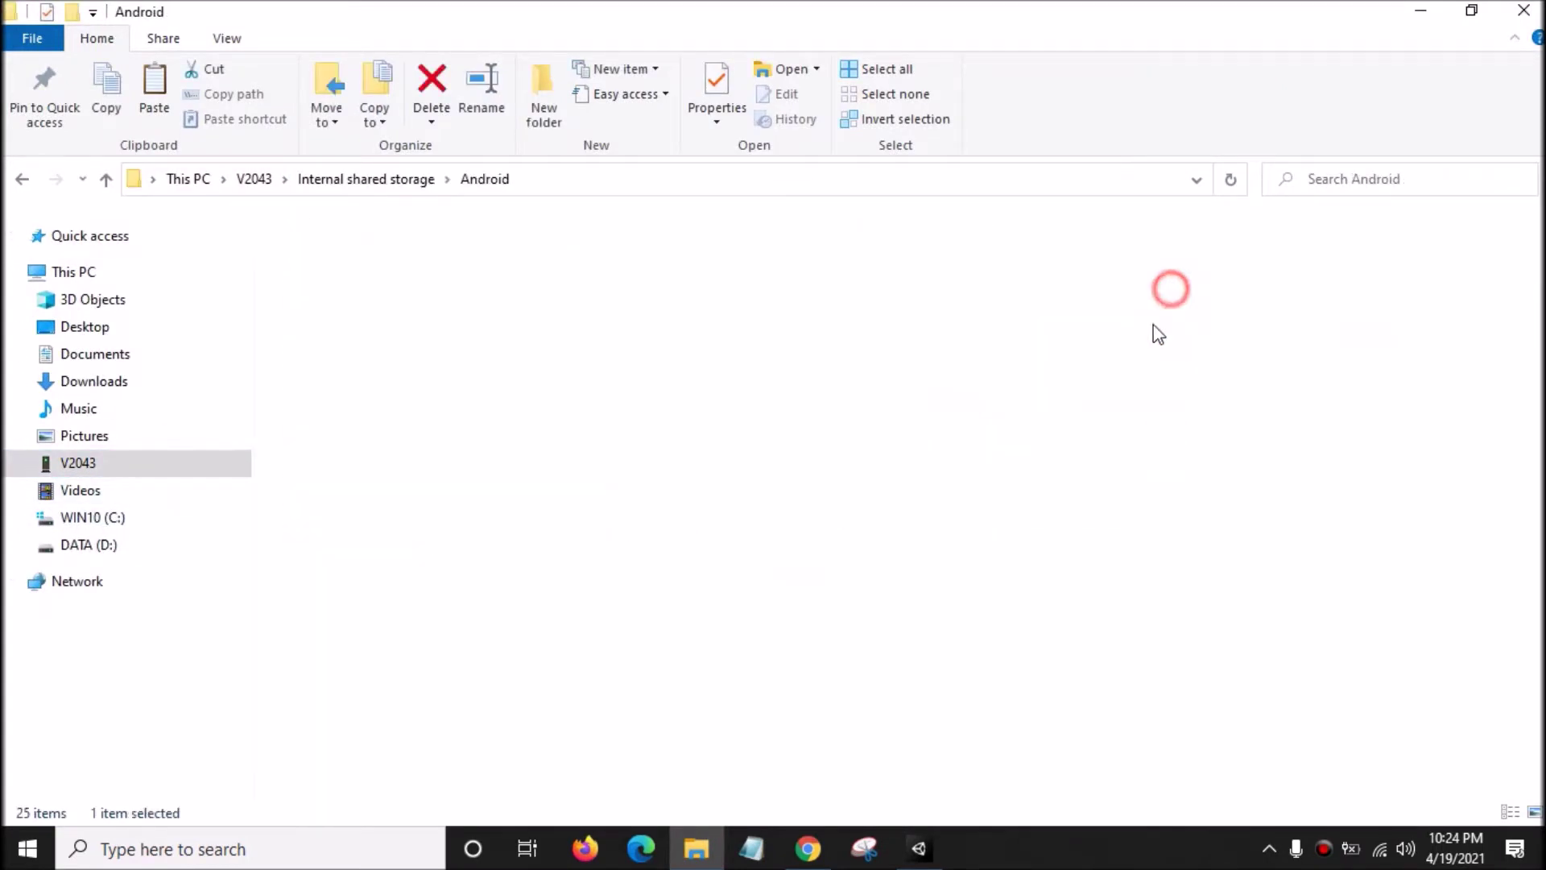
double_click(425, 242)
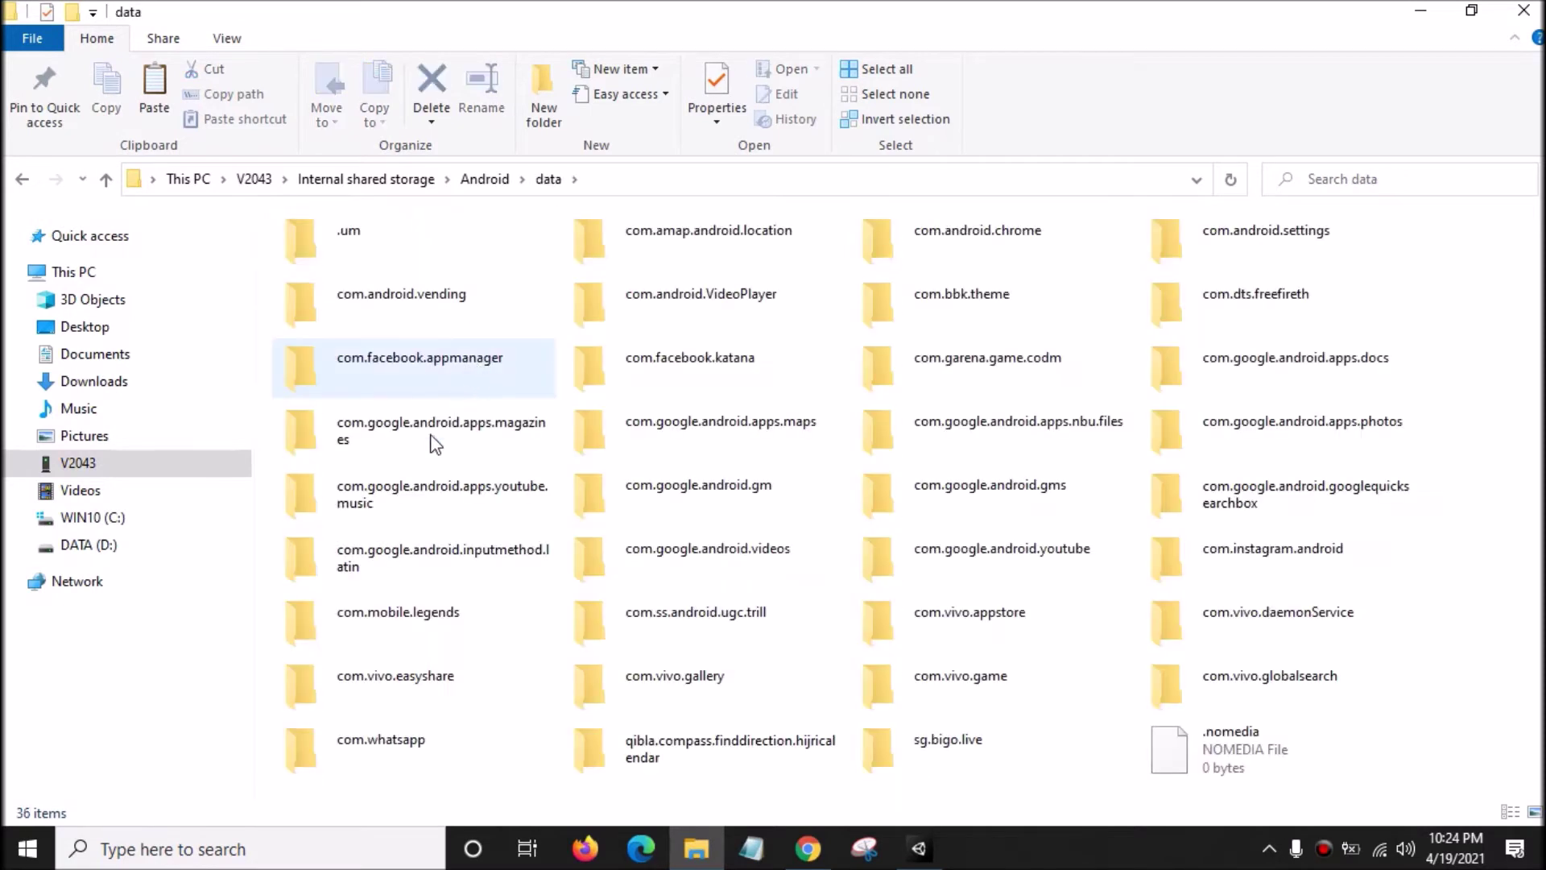
double_click(366, 622)
double_click(642, 249)
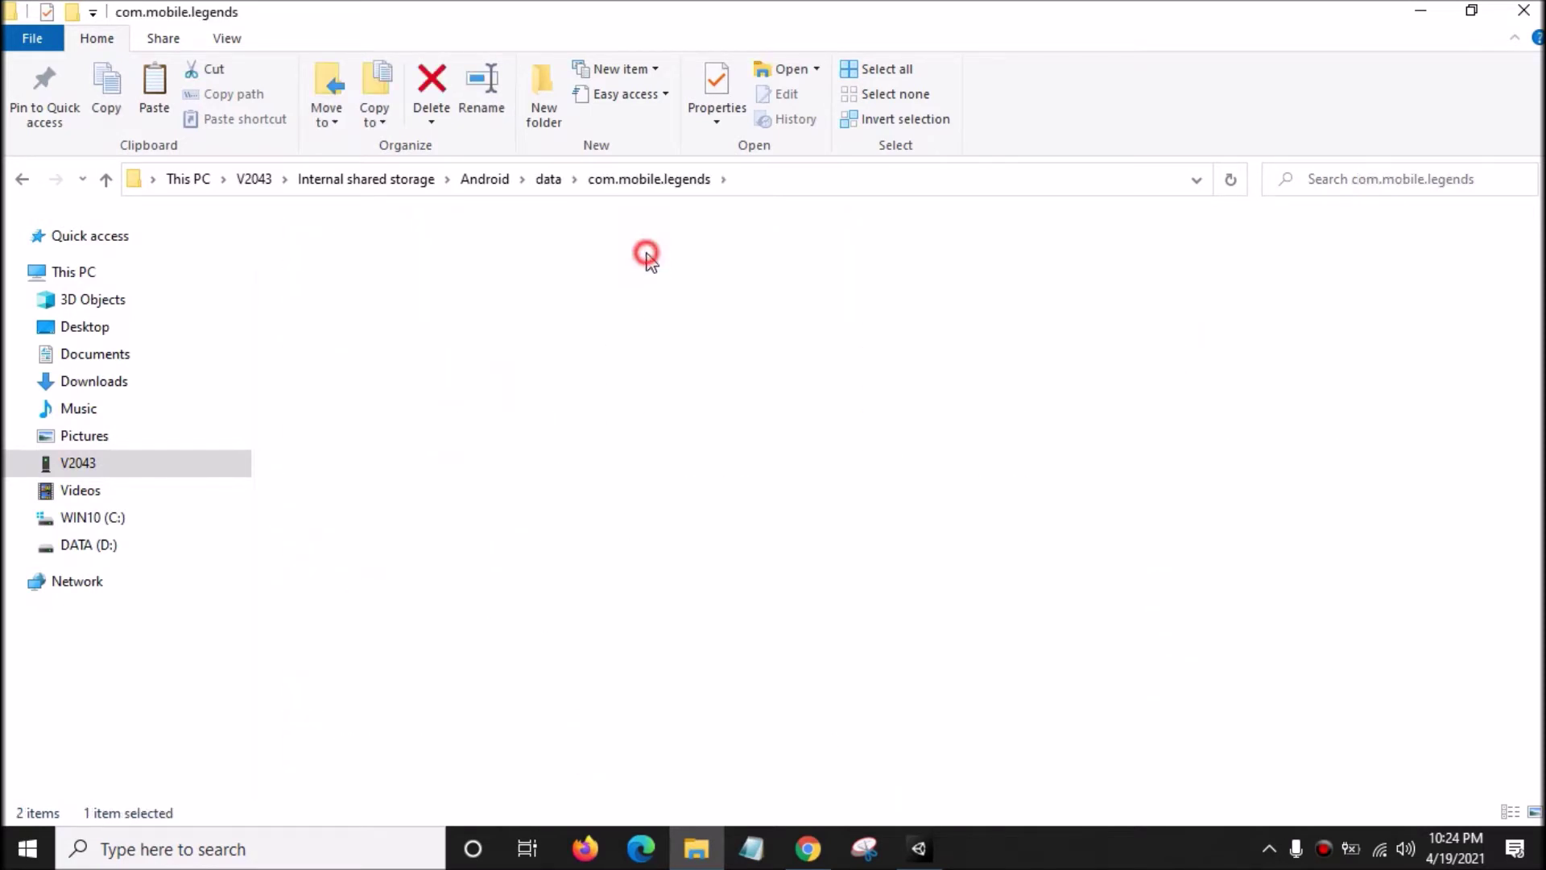
double_click(679, 241)
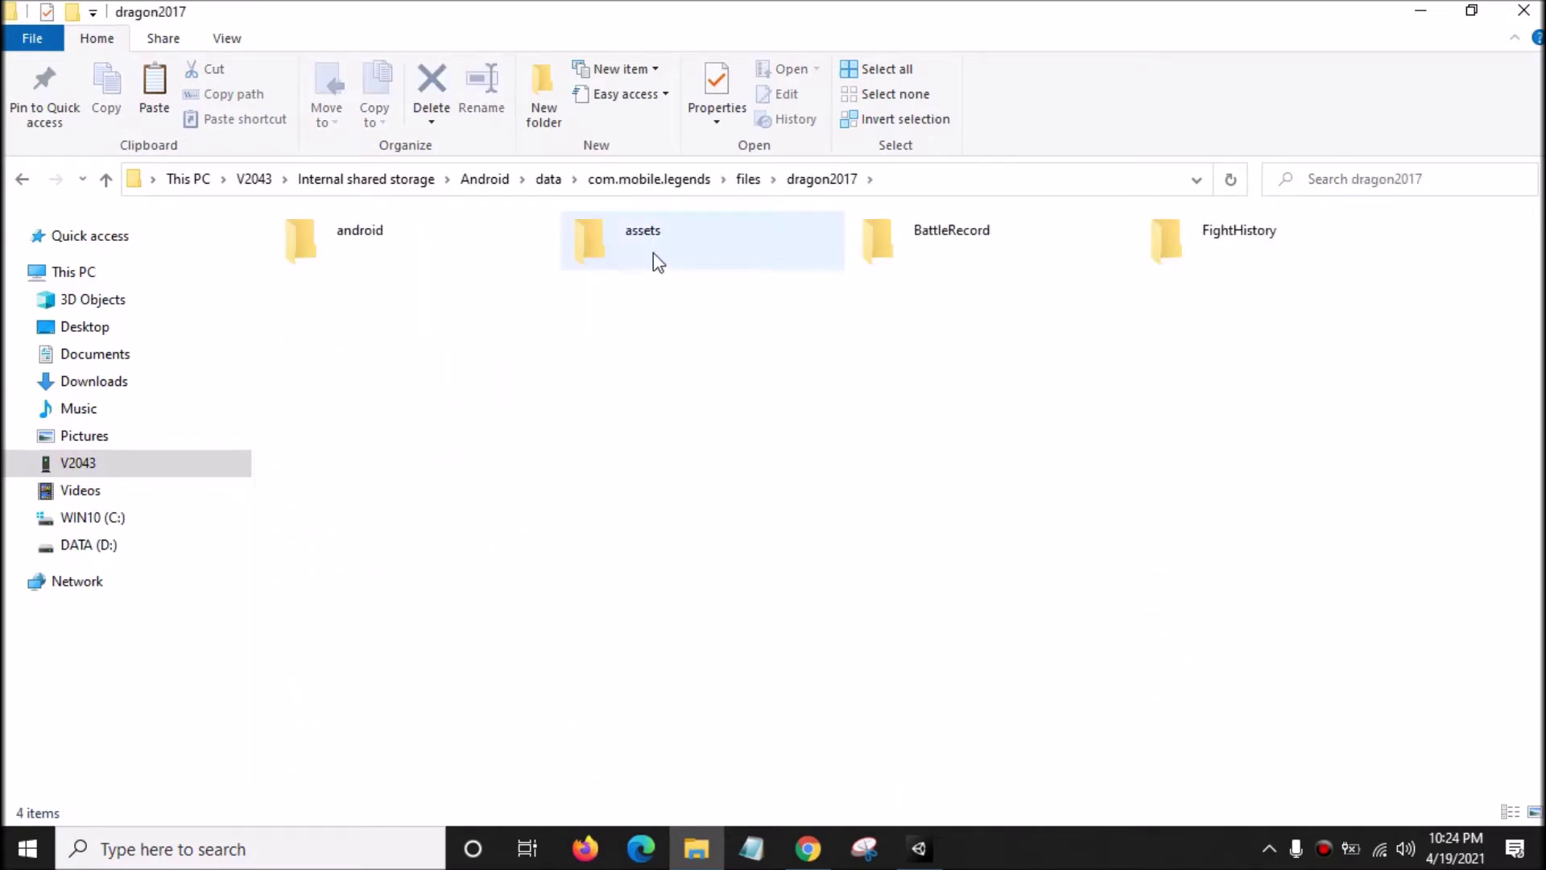
double_click(655, 244)
double_click(625, 242)
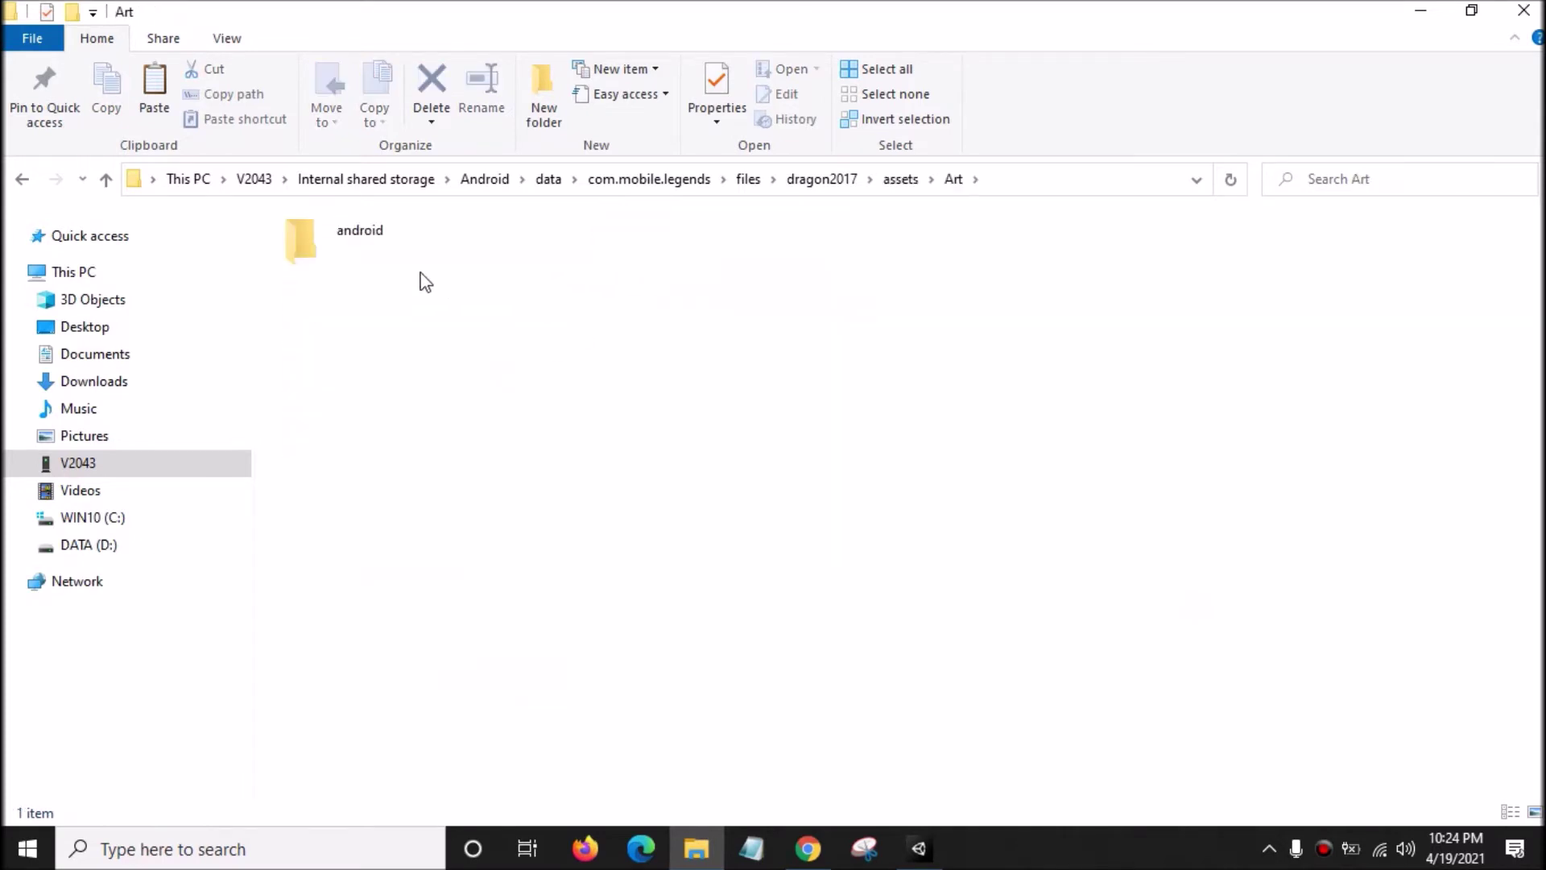
double_click(395, 229)
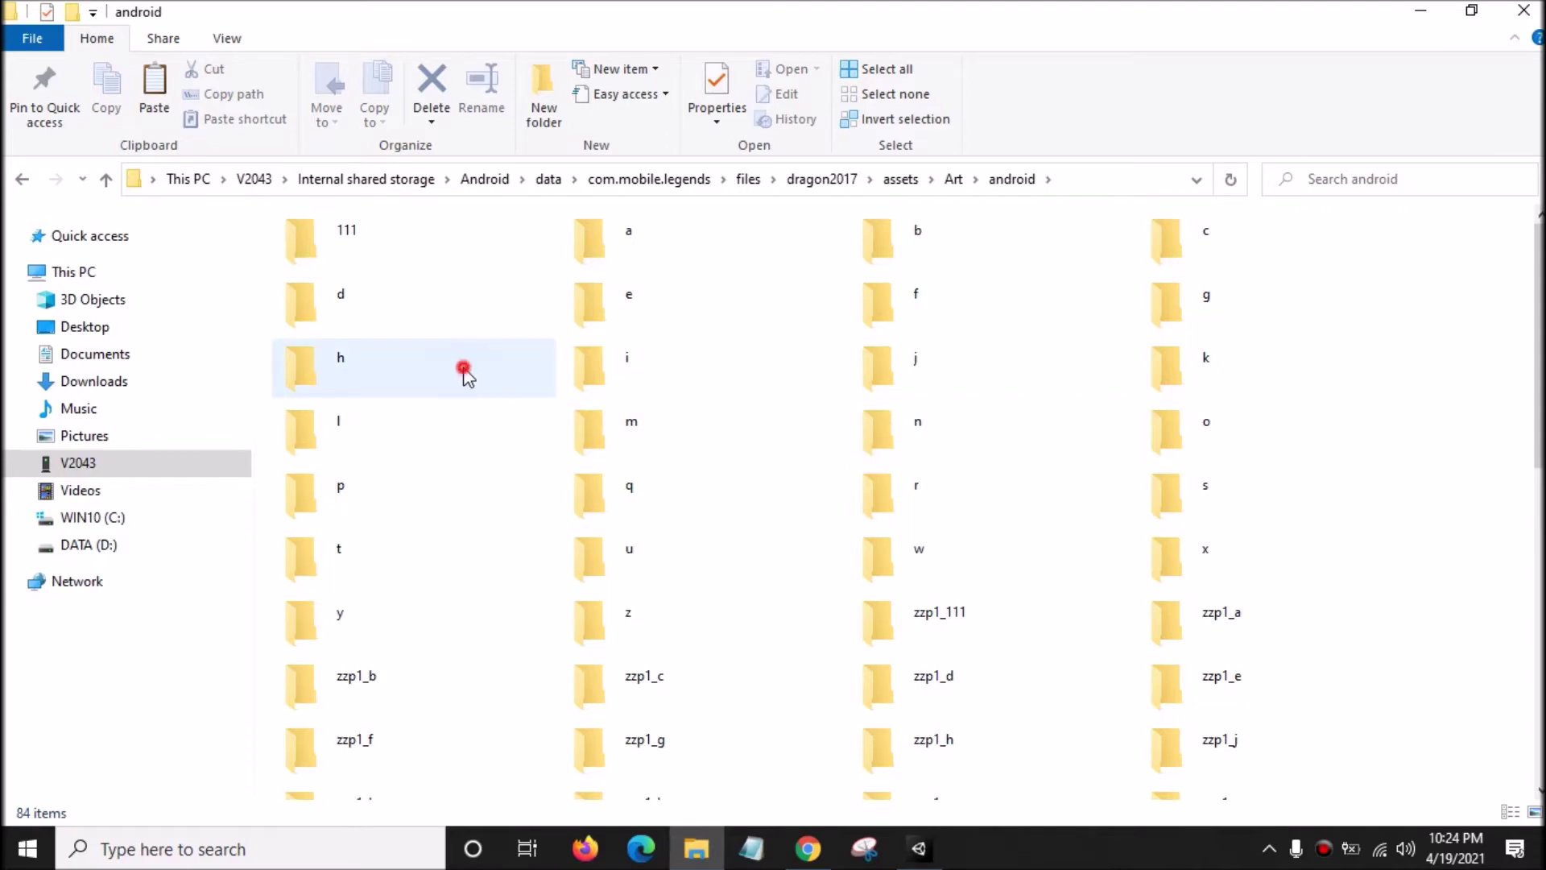
double_click(462, 369)
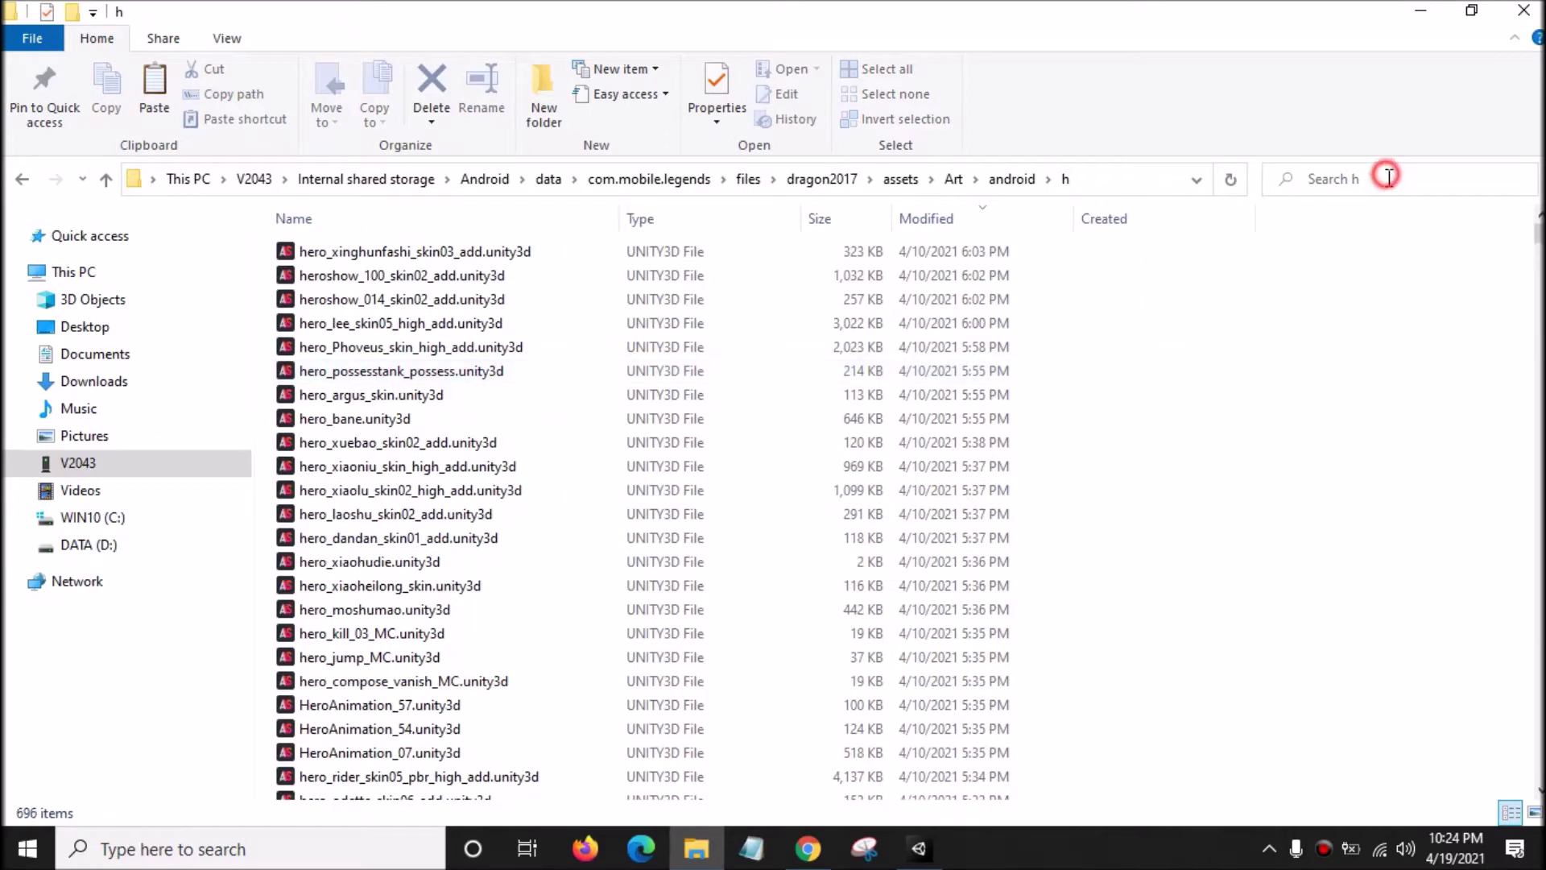
Search the h folder for hero_wukong files.
click(1388, 176)
text(hero)
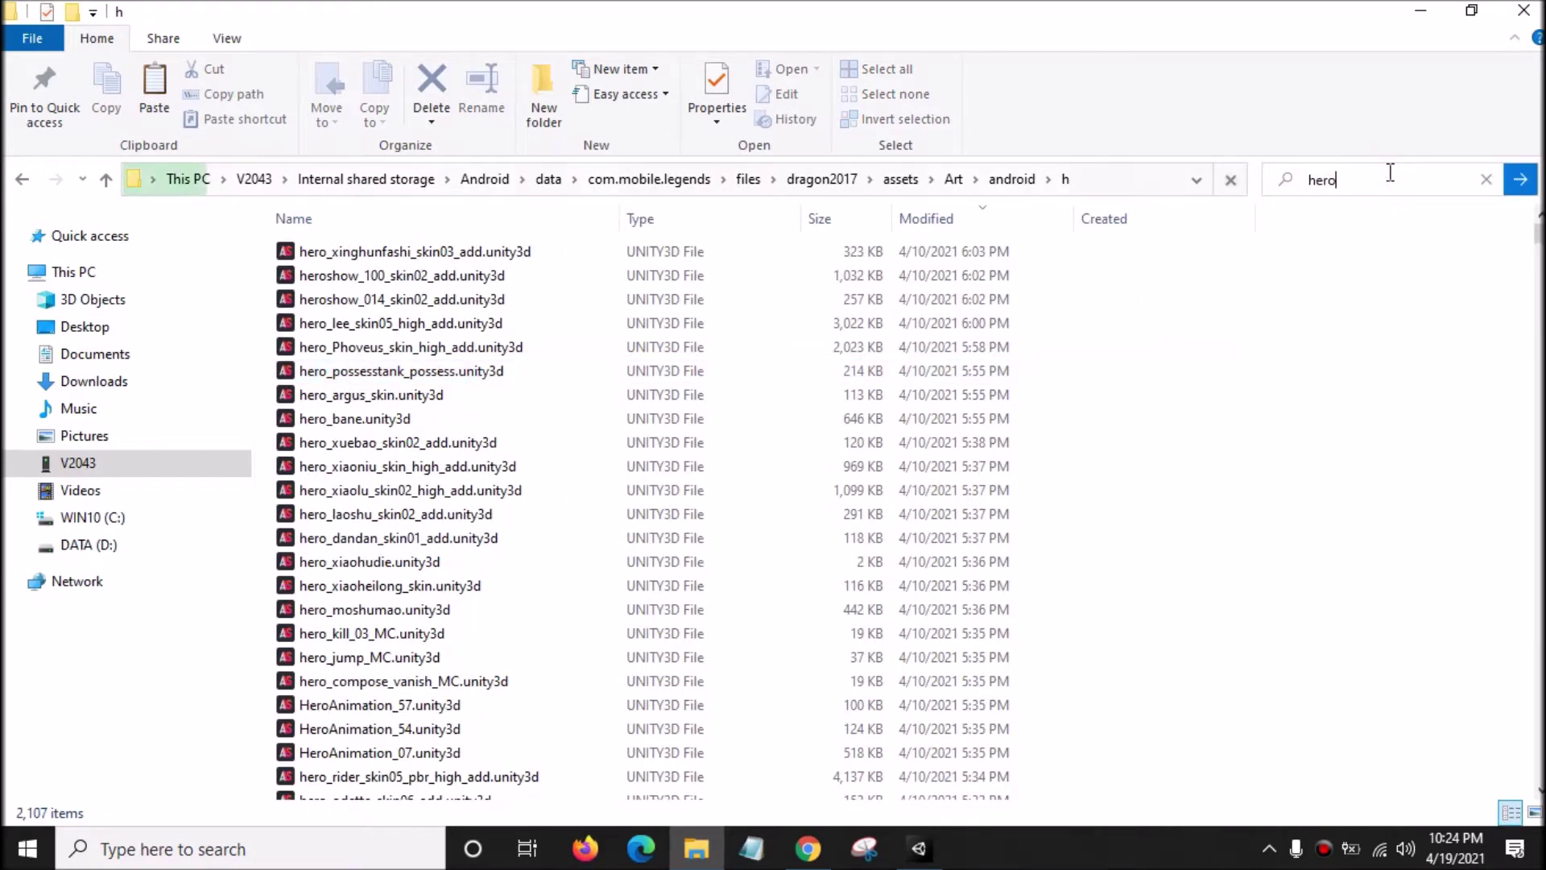
text(_wuko)
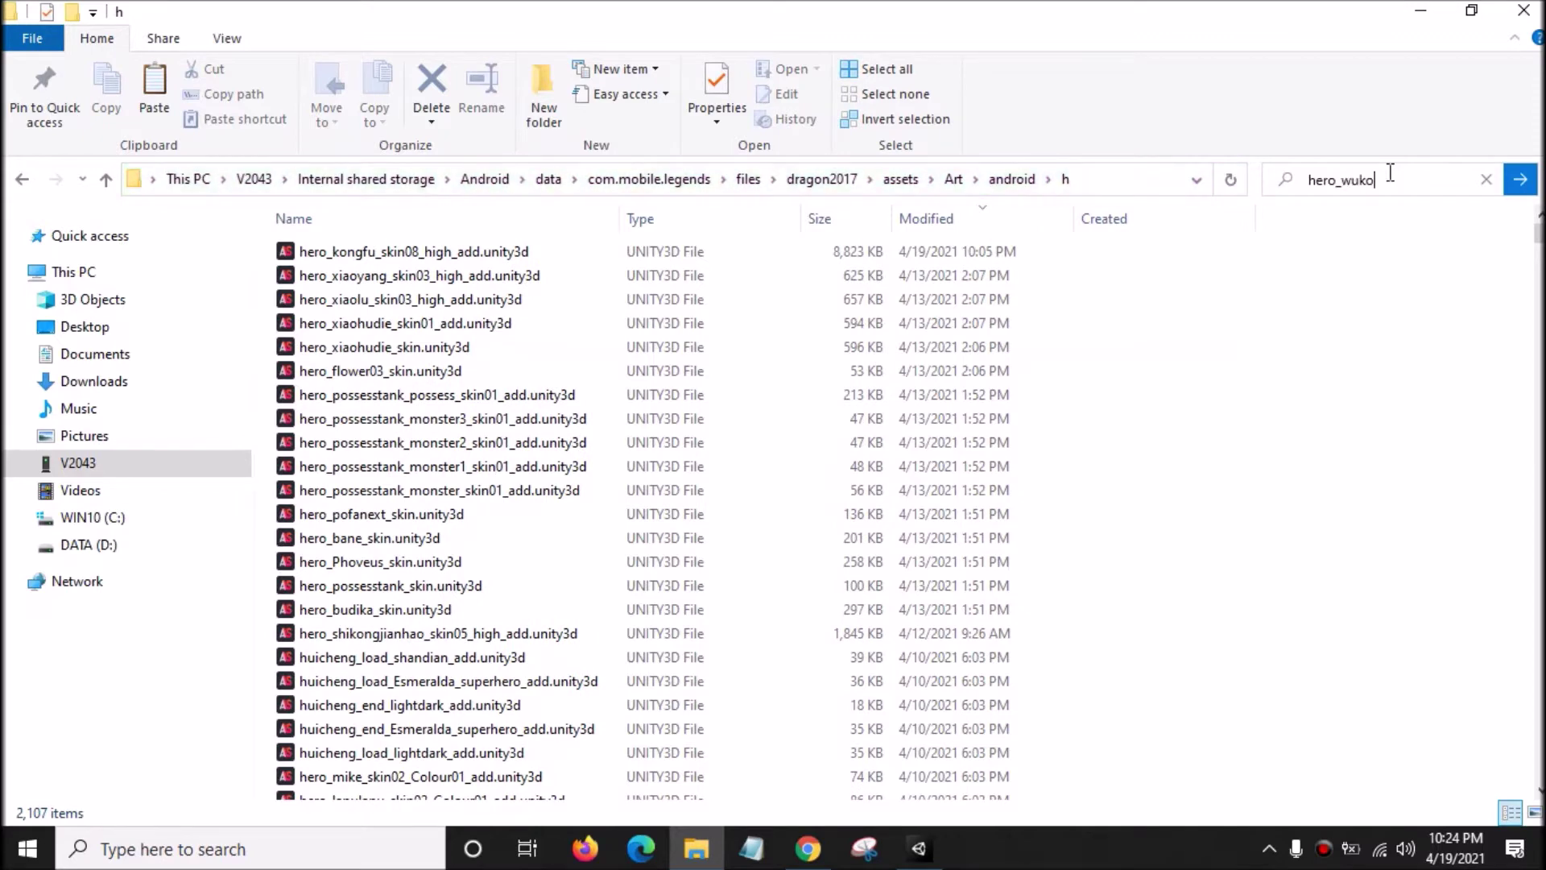
key(Return)
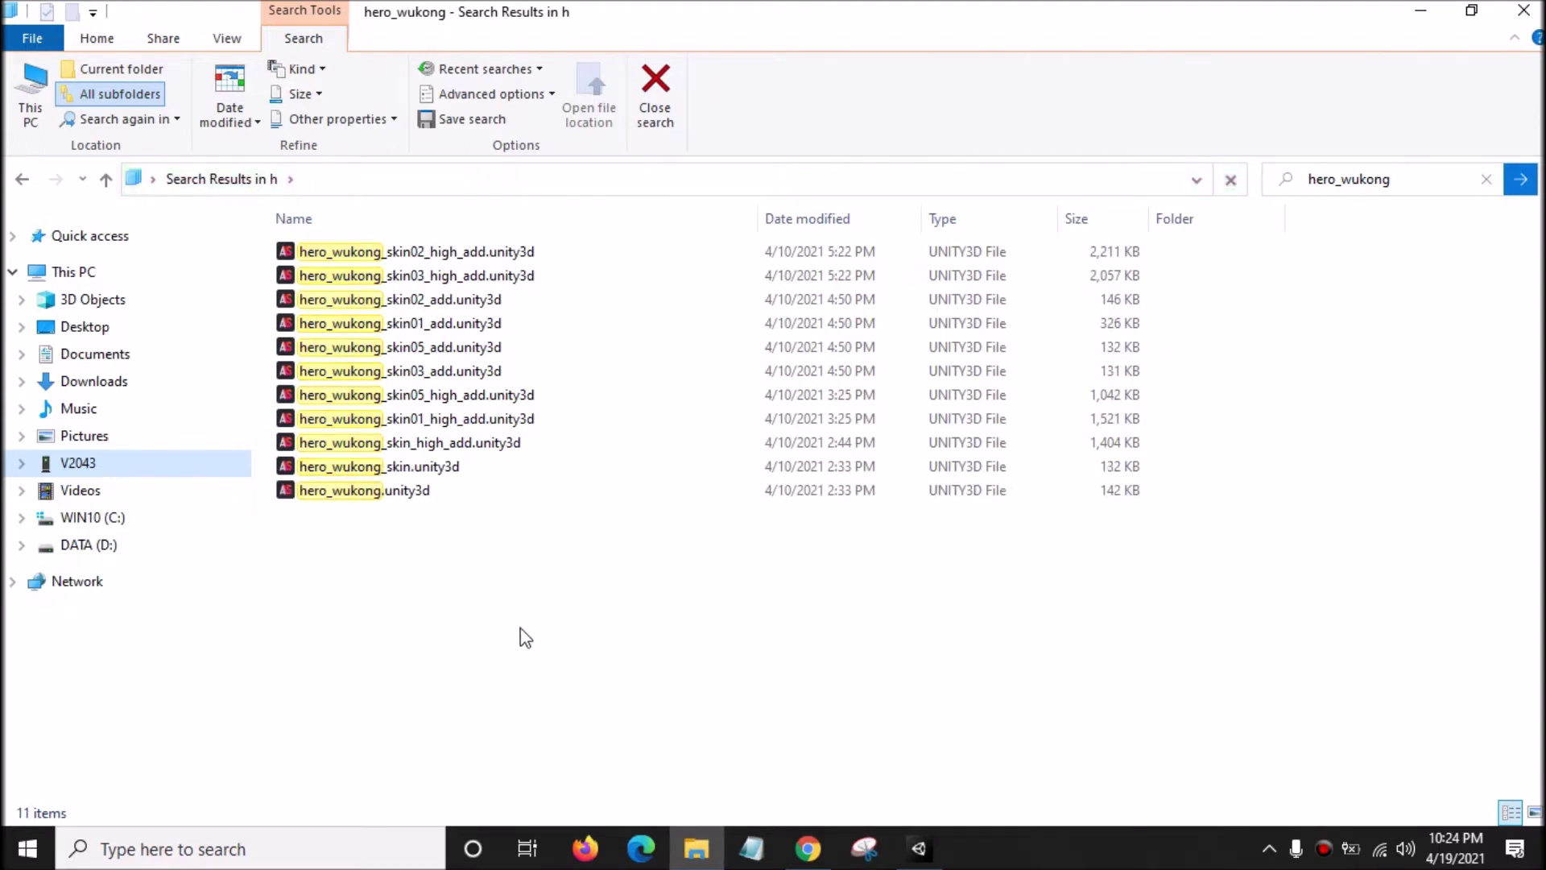
drag(521, 627, 412, 219)
Copy hero_wukong_skin_high_add, hero_wukong_skin and hero_wukong .unity3d files onto the desktop.
click(599, 665)
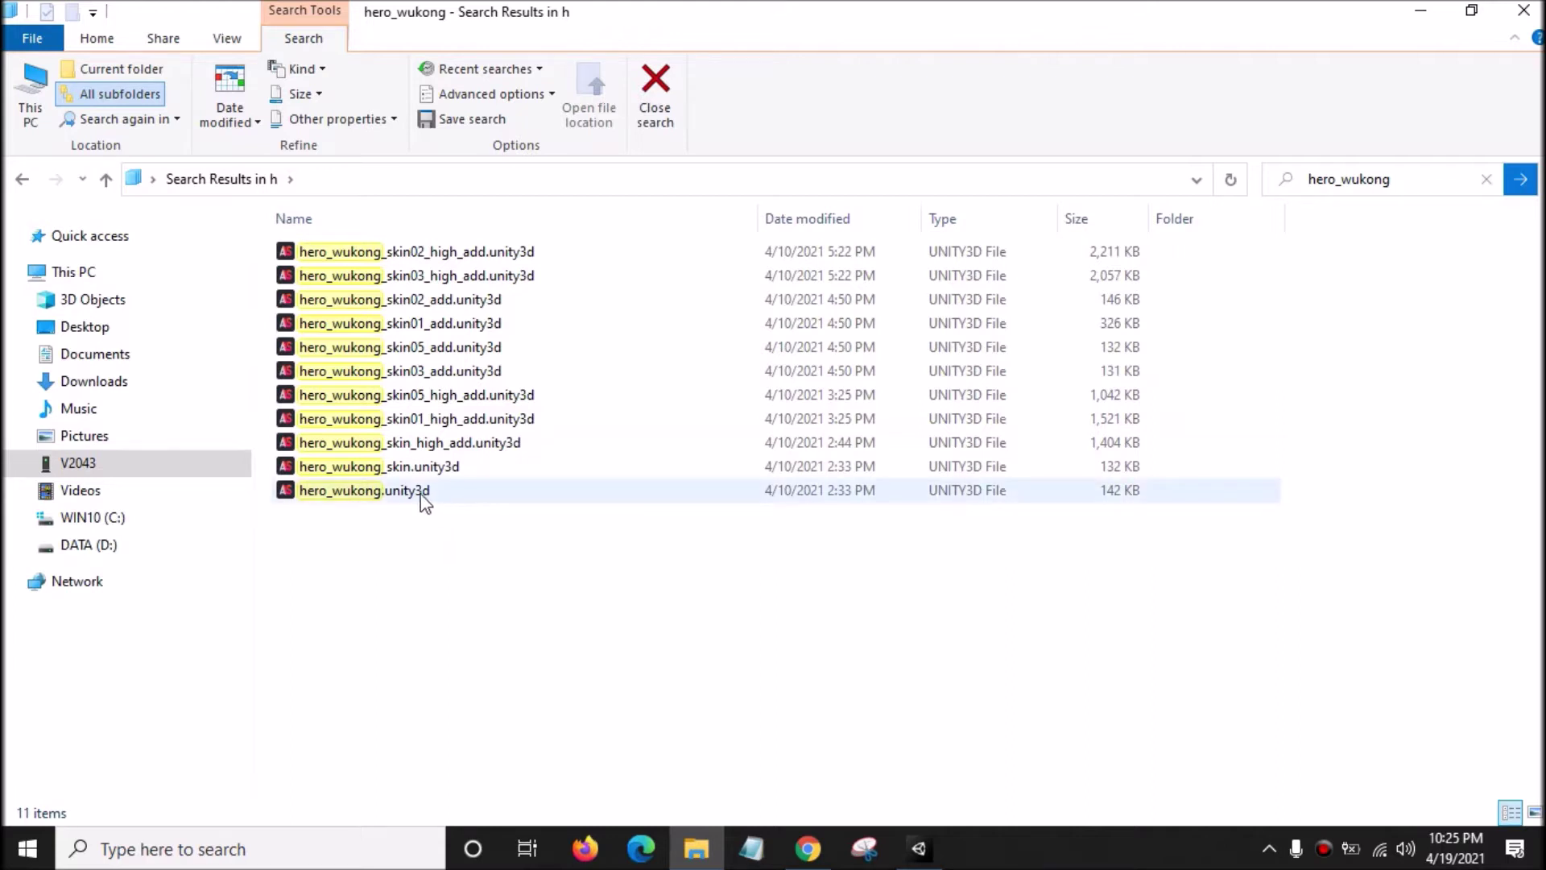
click(452, 450)
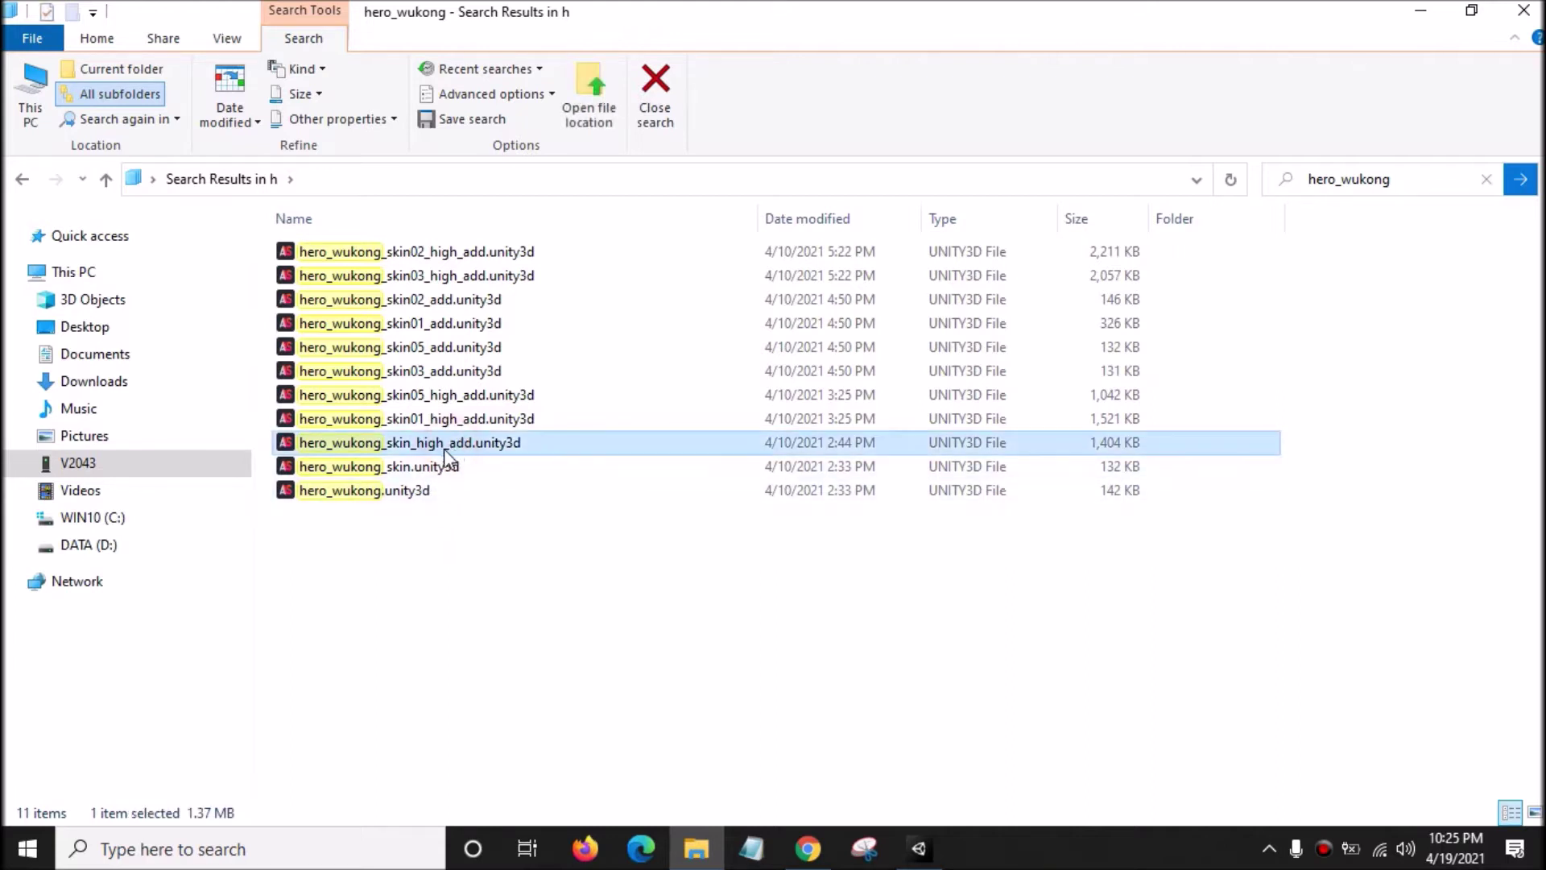
ctrl+click(398, 467)
ctrl+click(385, 489)
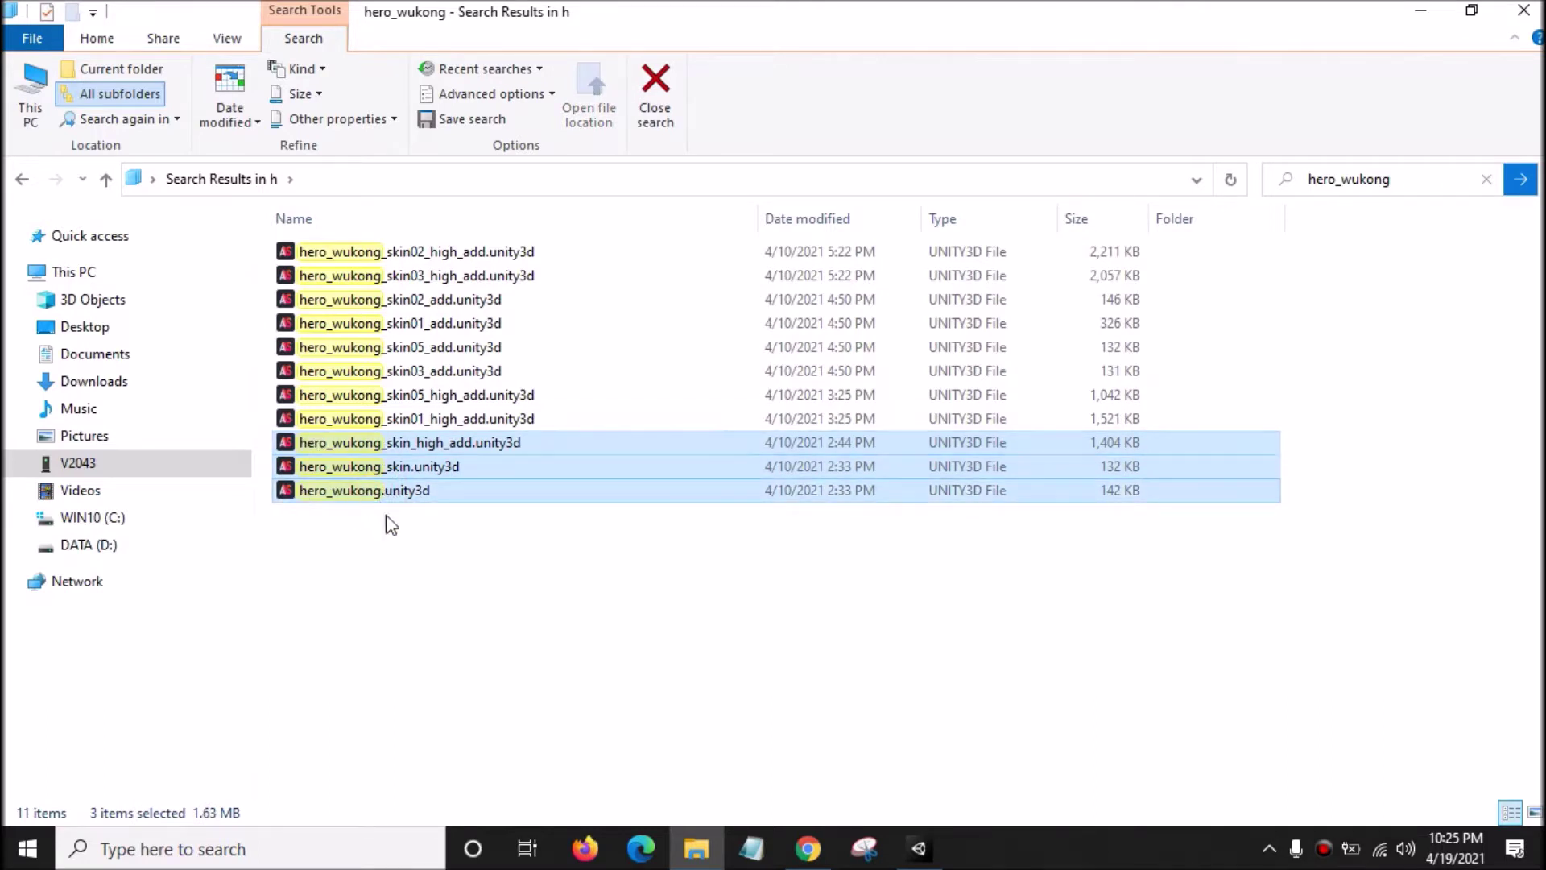
right_click(448, 480)
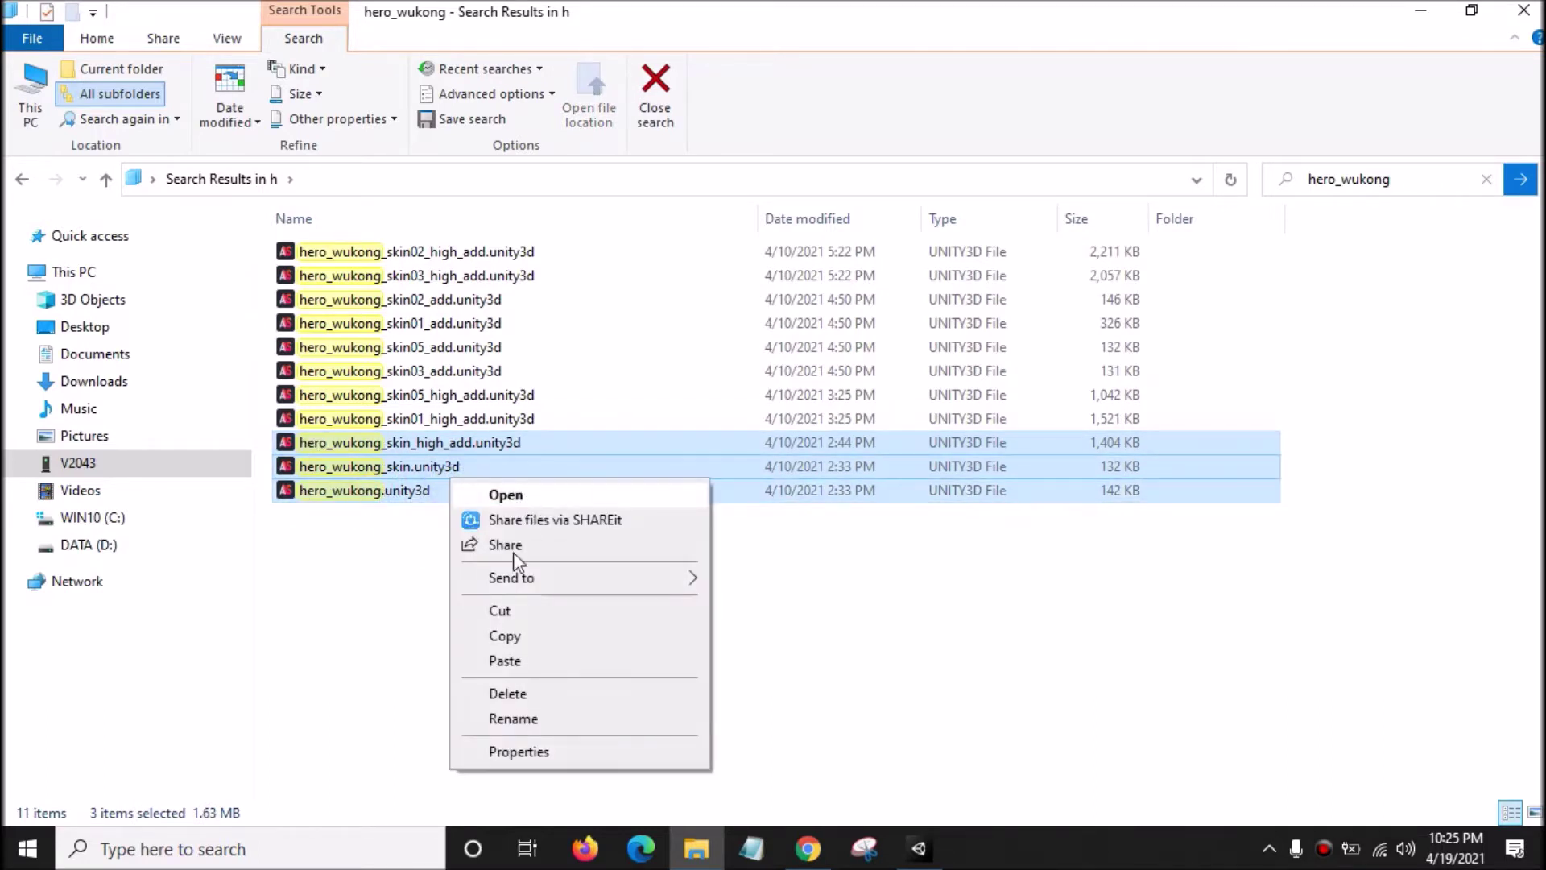
click(506, 635)
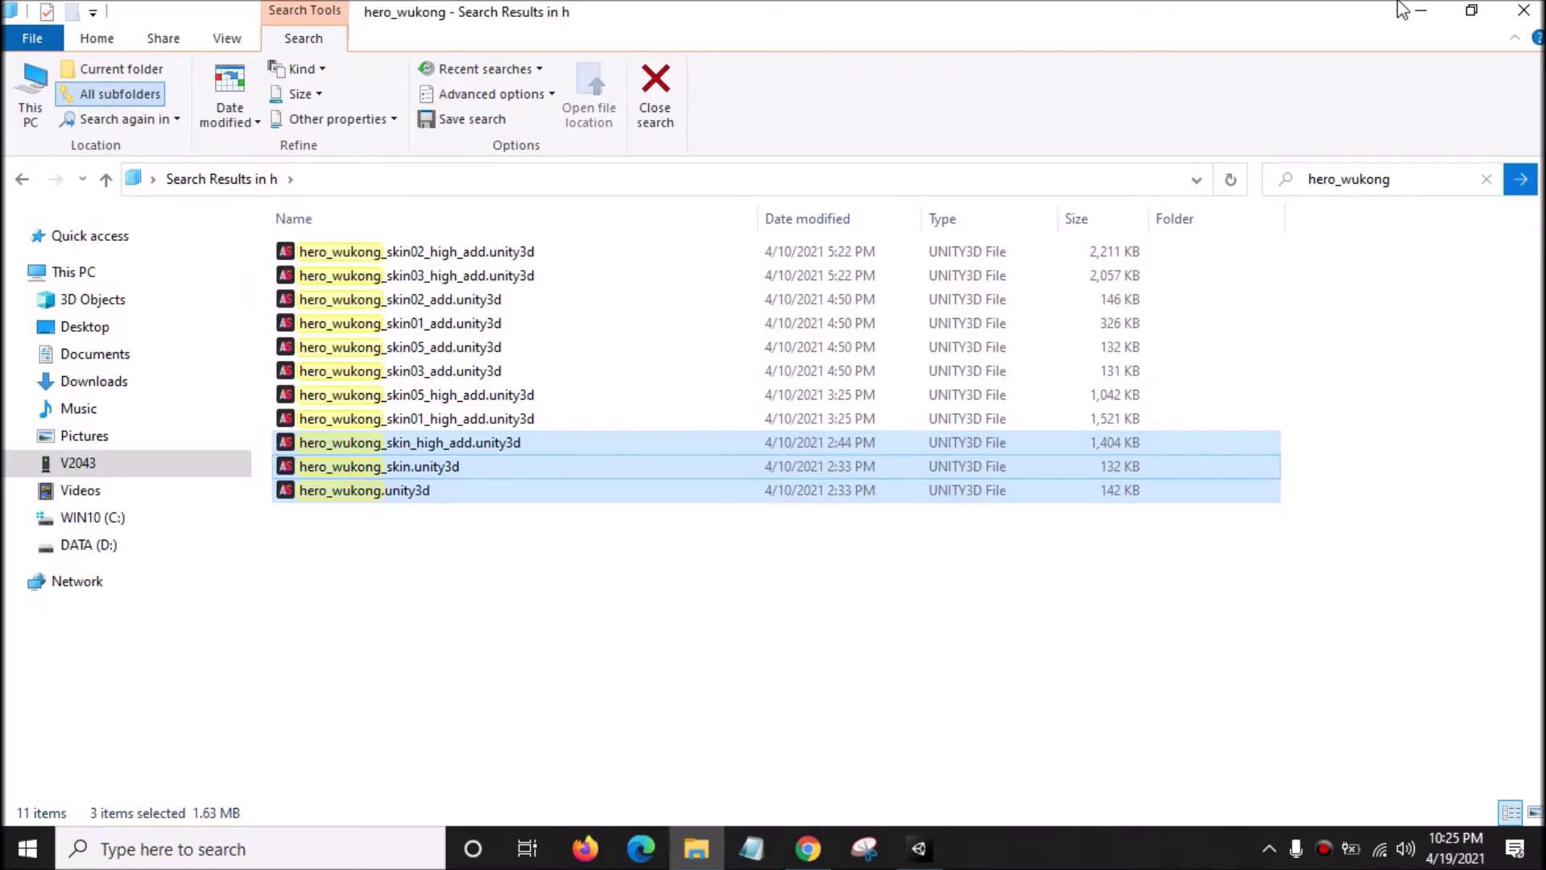
click(1419, 10)
key(ctrl+v)
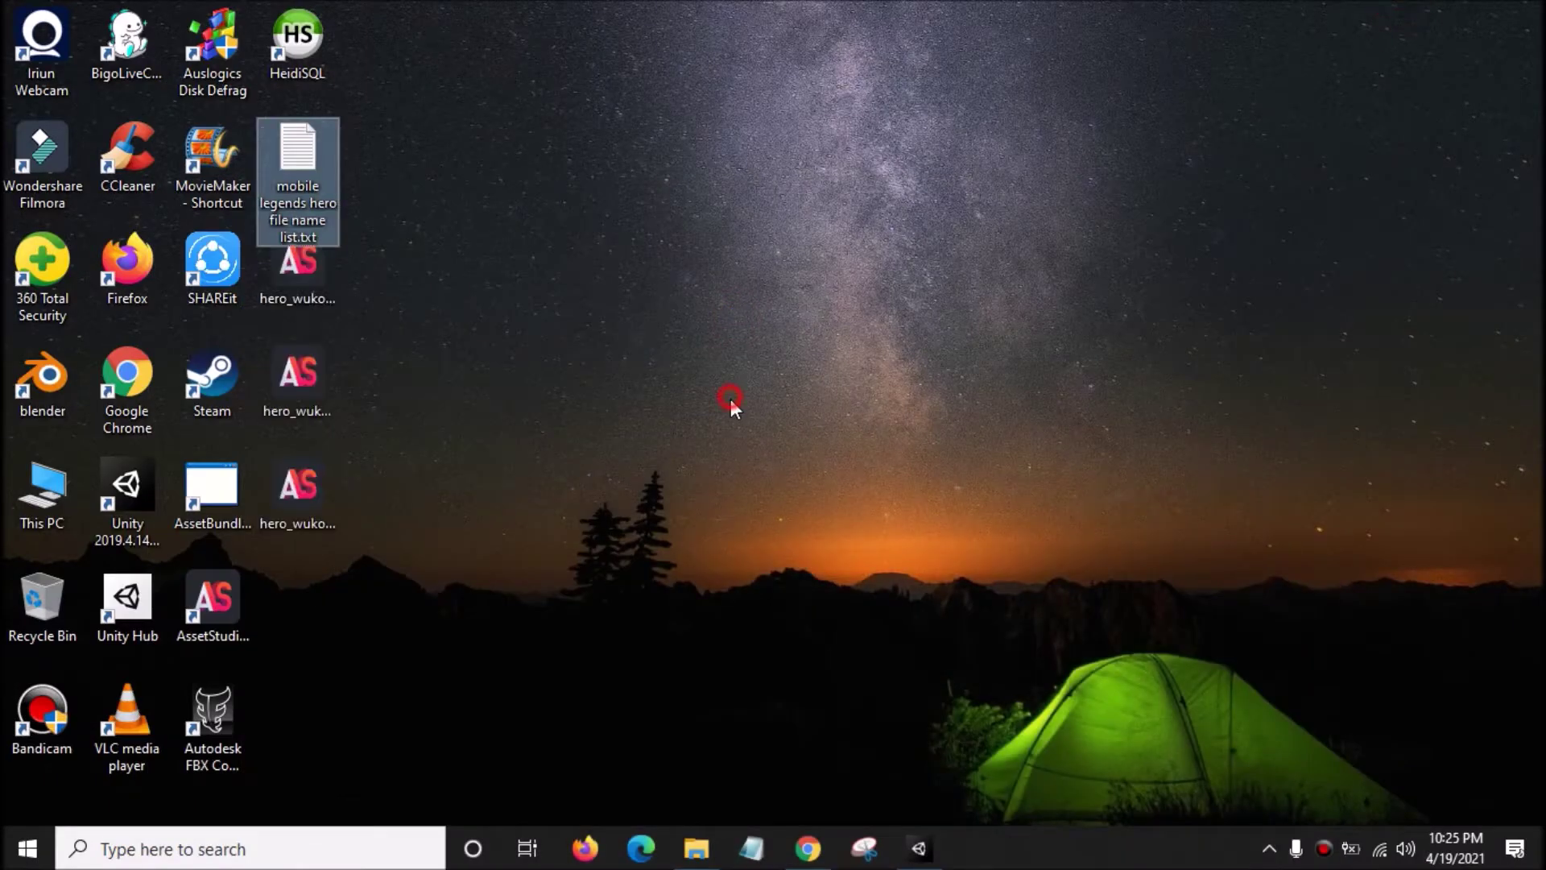
drag(418, 246, 265, 533)
Launch AssetStudio on the right half and drop hero_wukong_skin_high_add.unity3d into it.
click(495, 423)
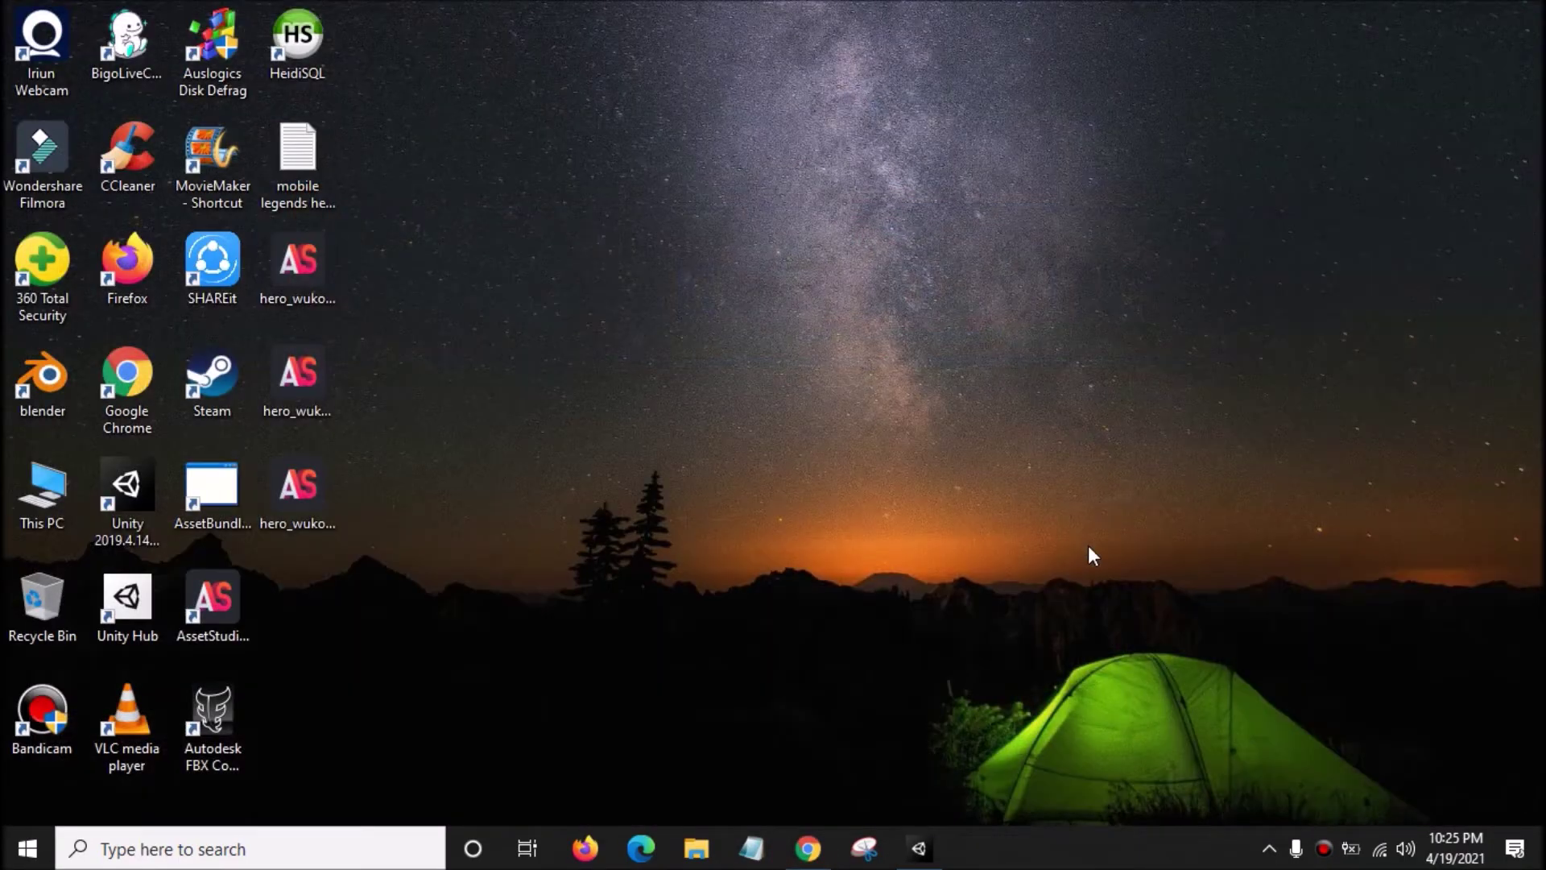
click(1007, 640)
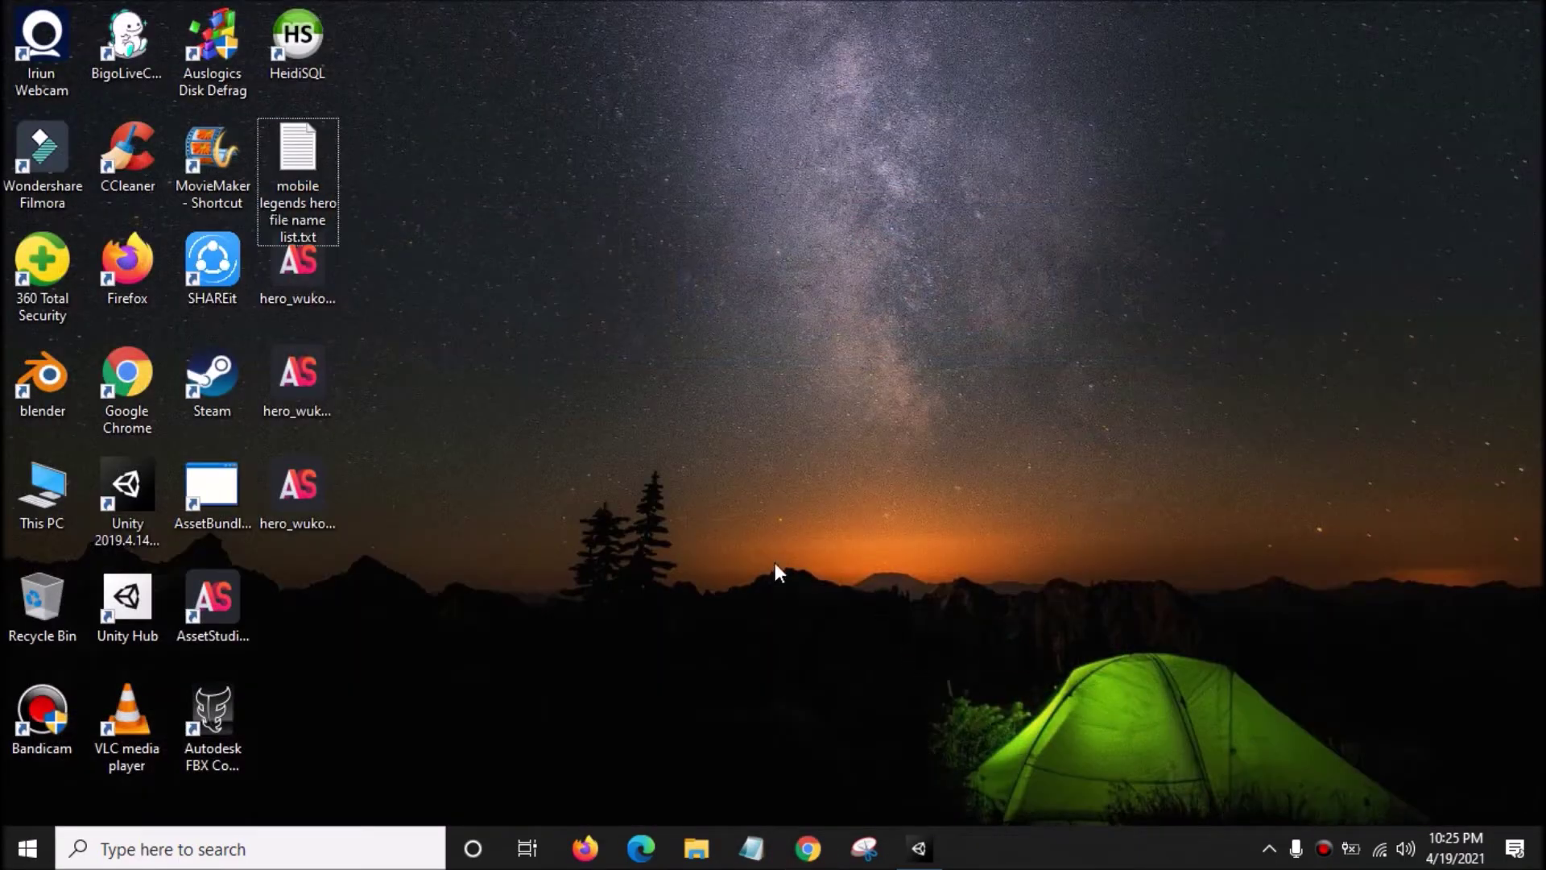
double_click(213, 612)
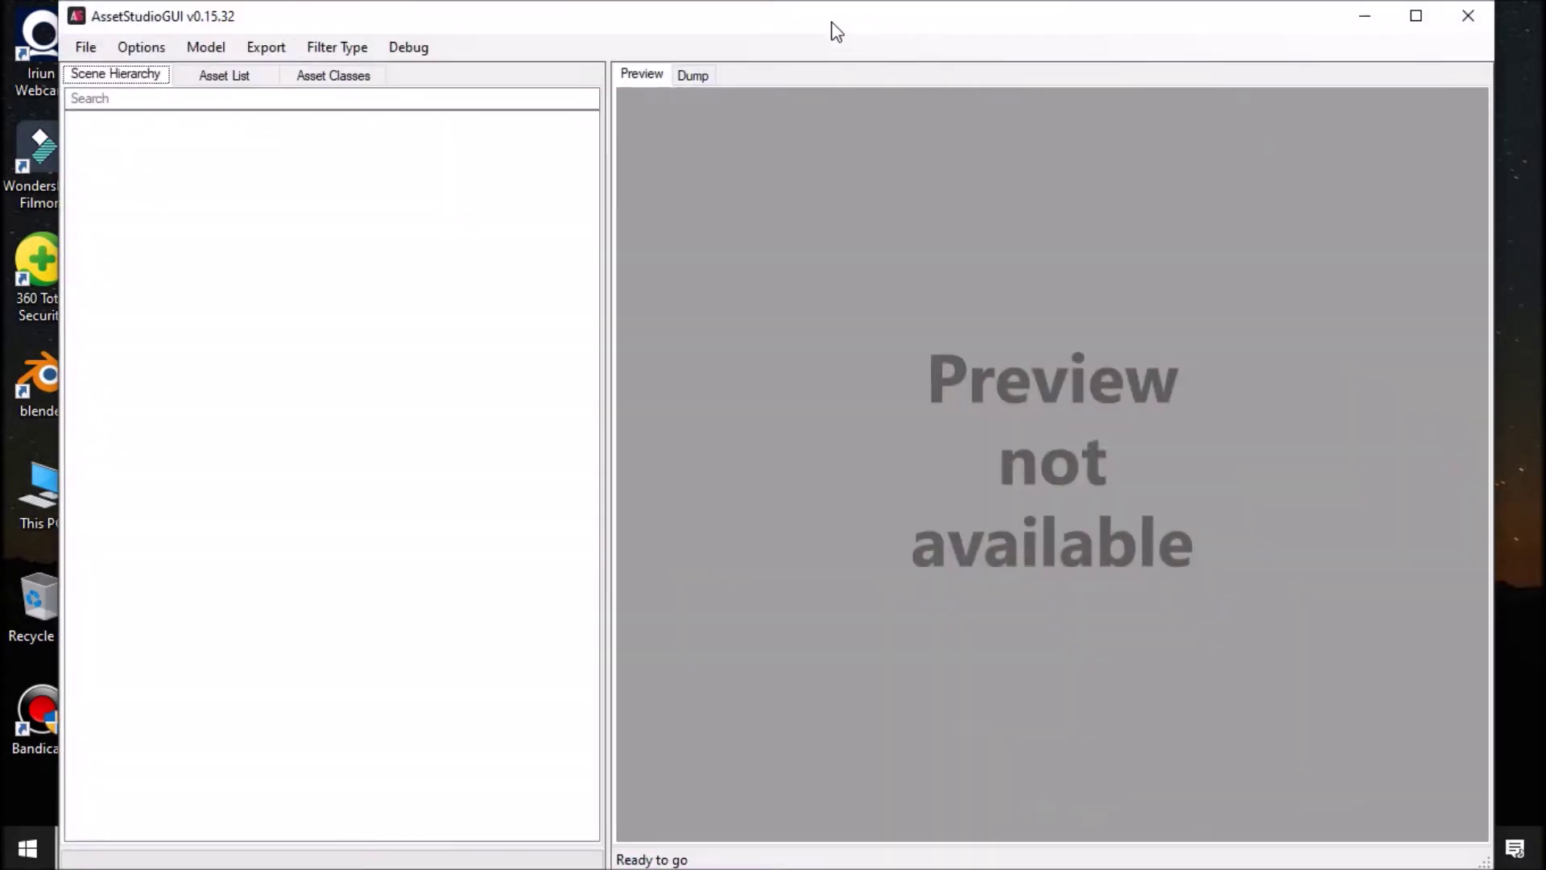
key(super+Right)
click(541, 346)
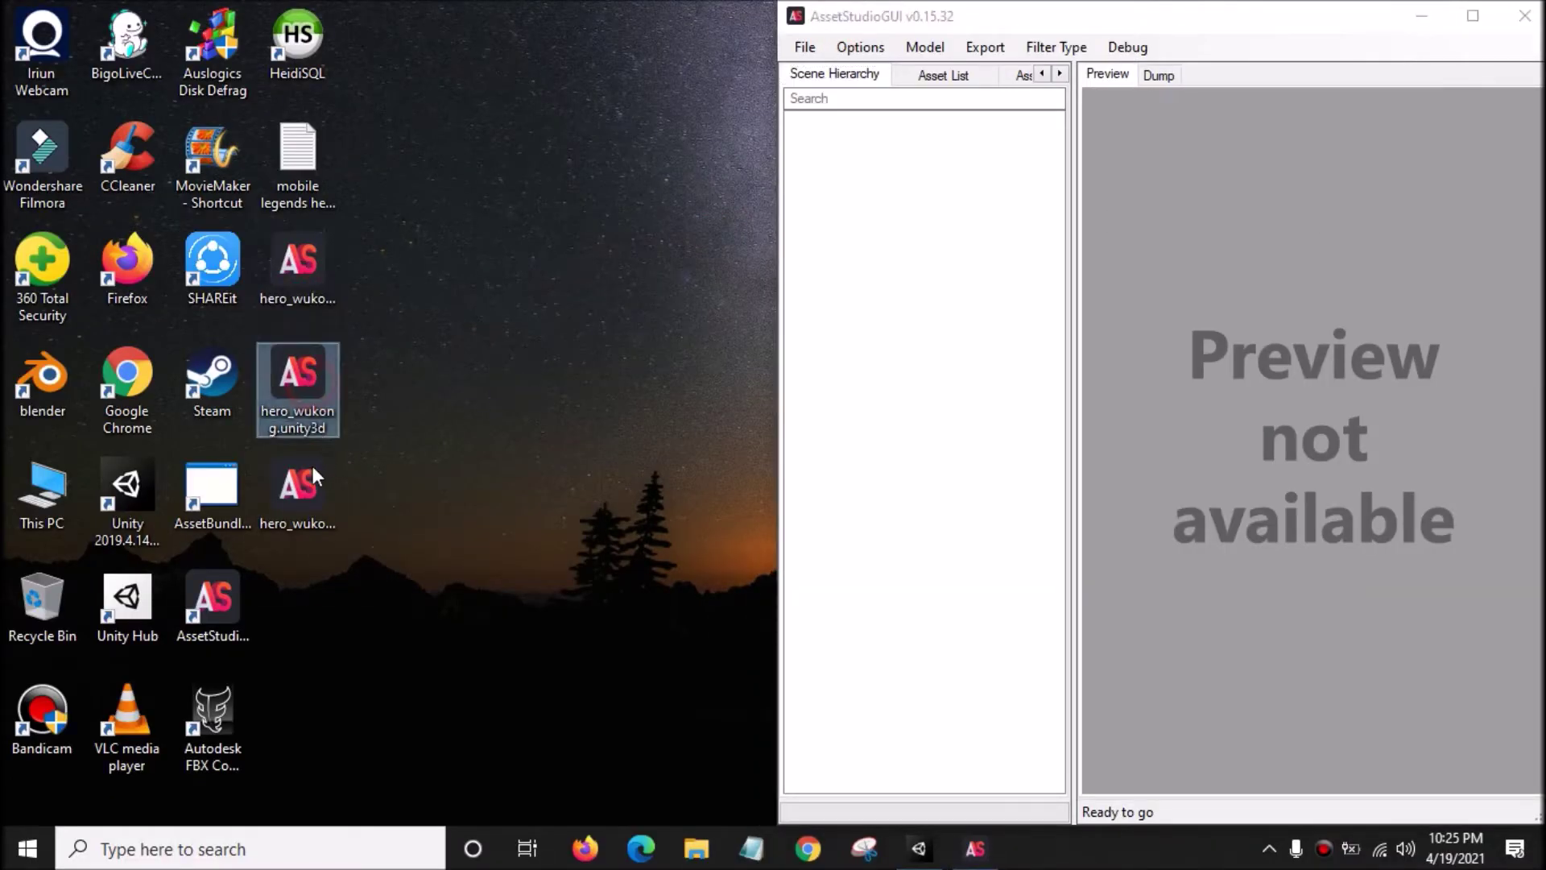
click(318, 475)
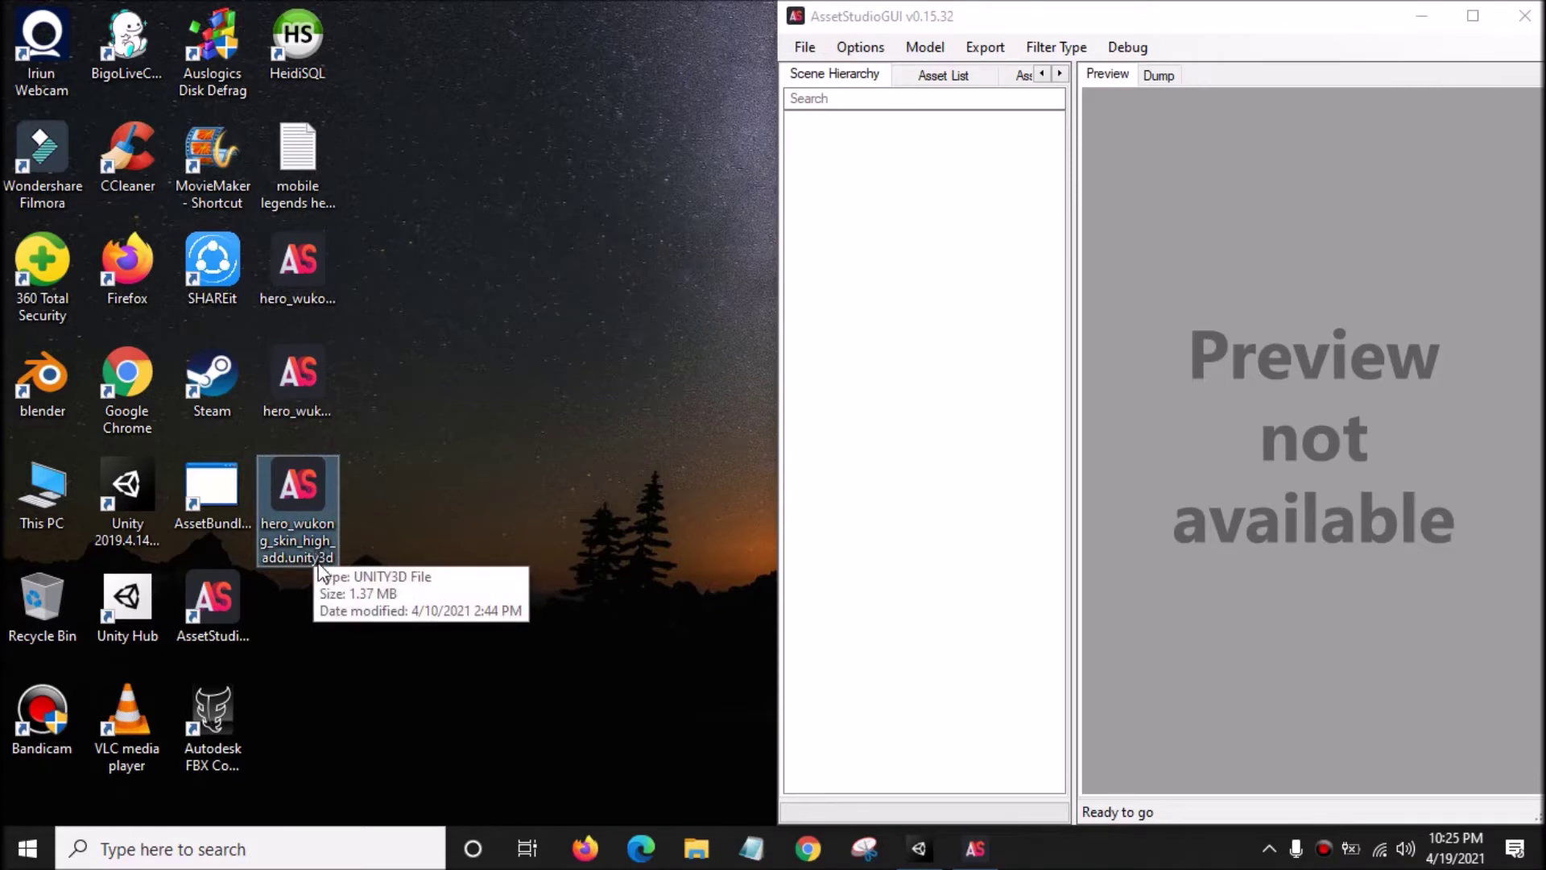
drag(314, 544, 962, 433)
Maximize AssetStudio and show the Asset List of loaded assets.
double_click(1180, 16)
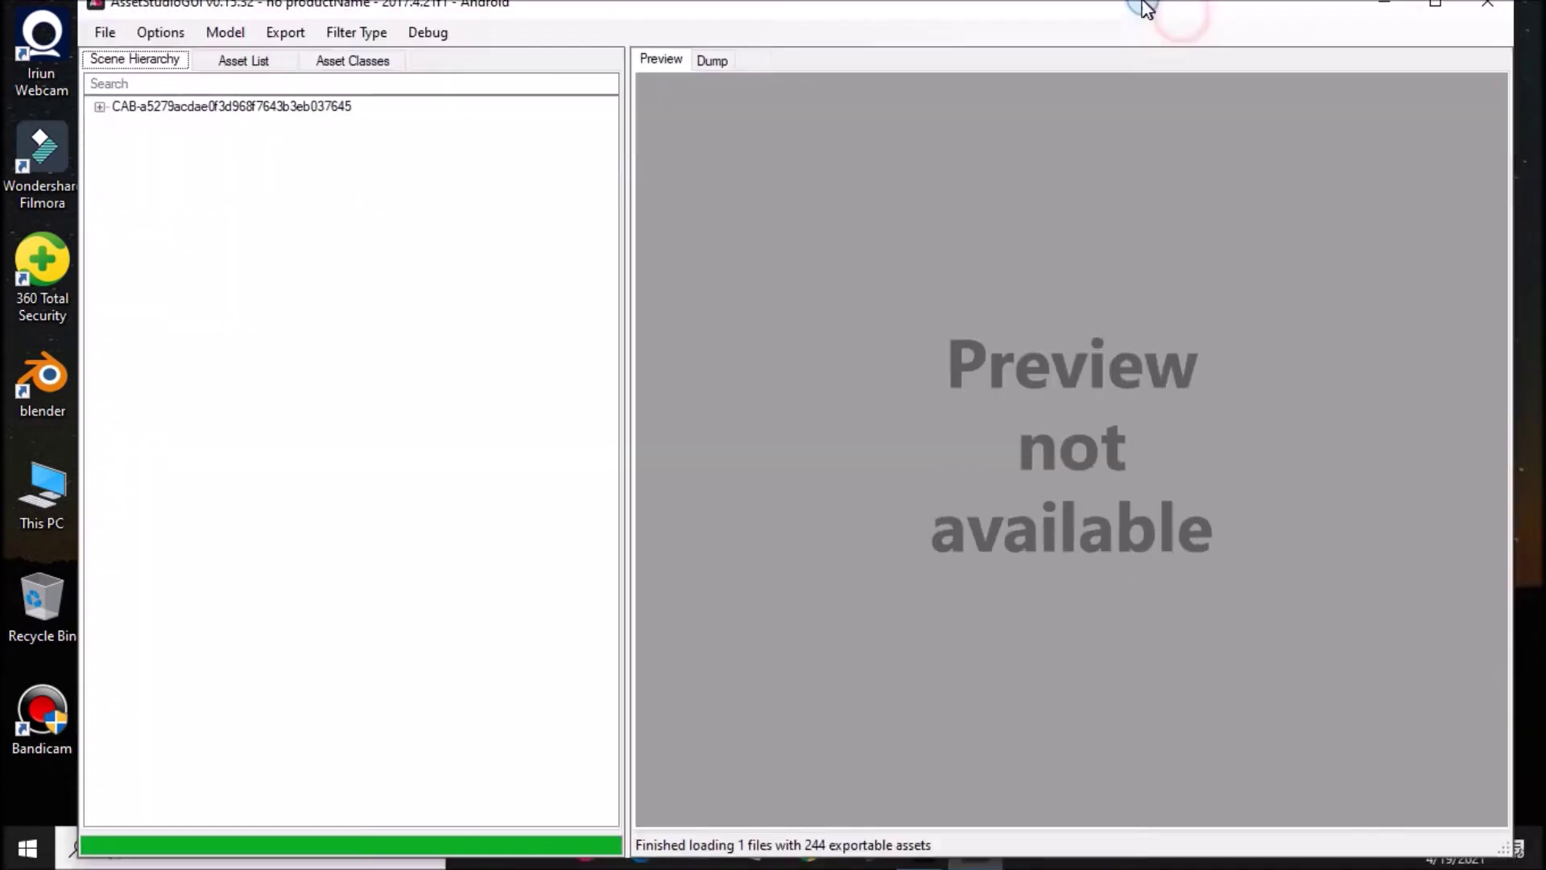
click(351, 296)
click(193, 66)
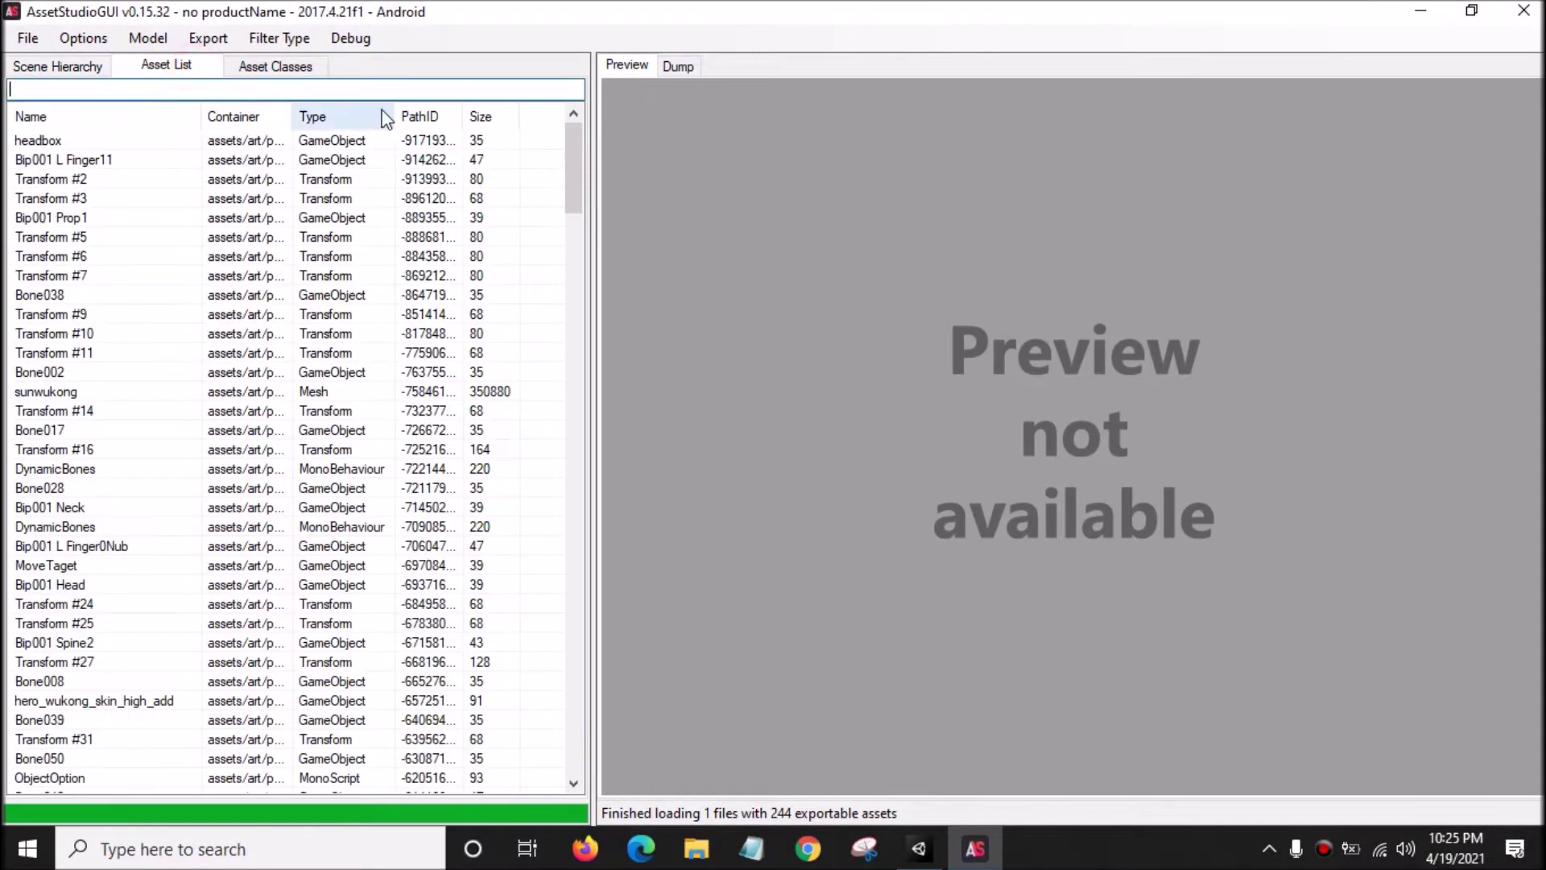
Sort assets by Type and preview the sunwukong mesh, rotated upright.
click(344, 117)
drag(583, 197, 568, 446)
click(366, 293)
drag(1011, 475, 1071, 294)
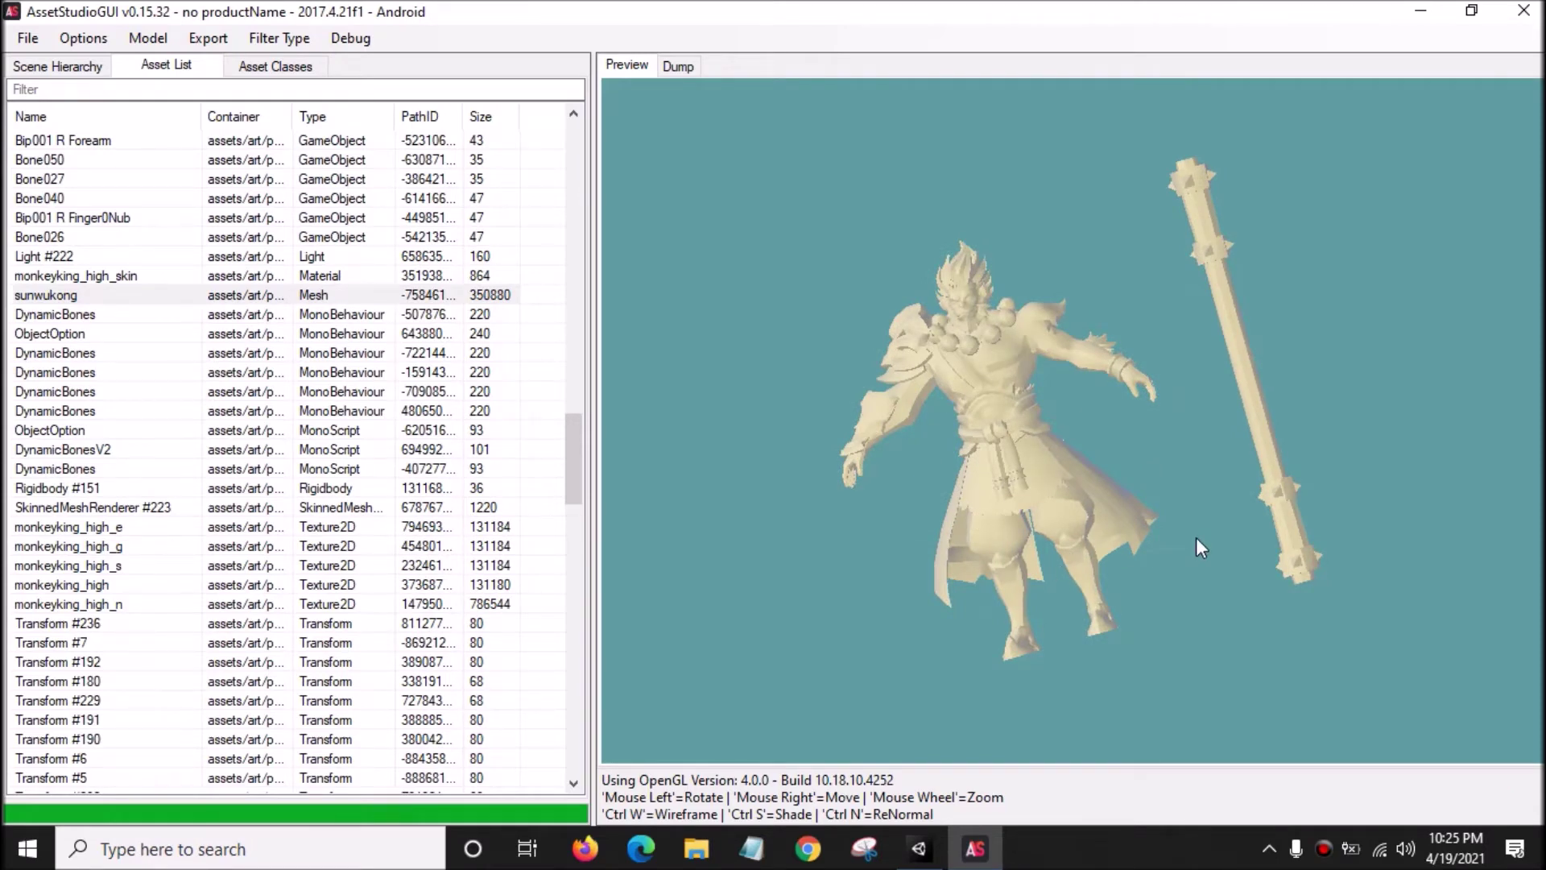
Tick hero_wukong_skin_high_add in the Scene Hierarchy for export.
click(86, 71)
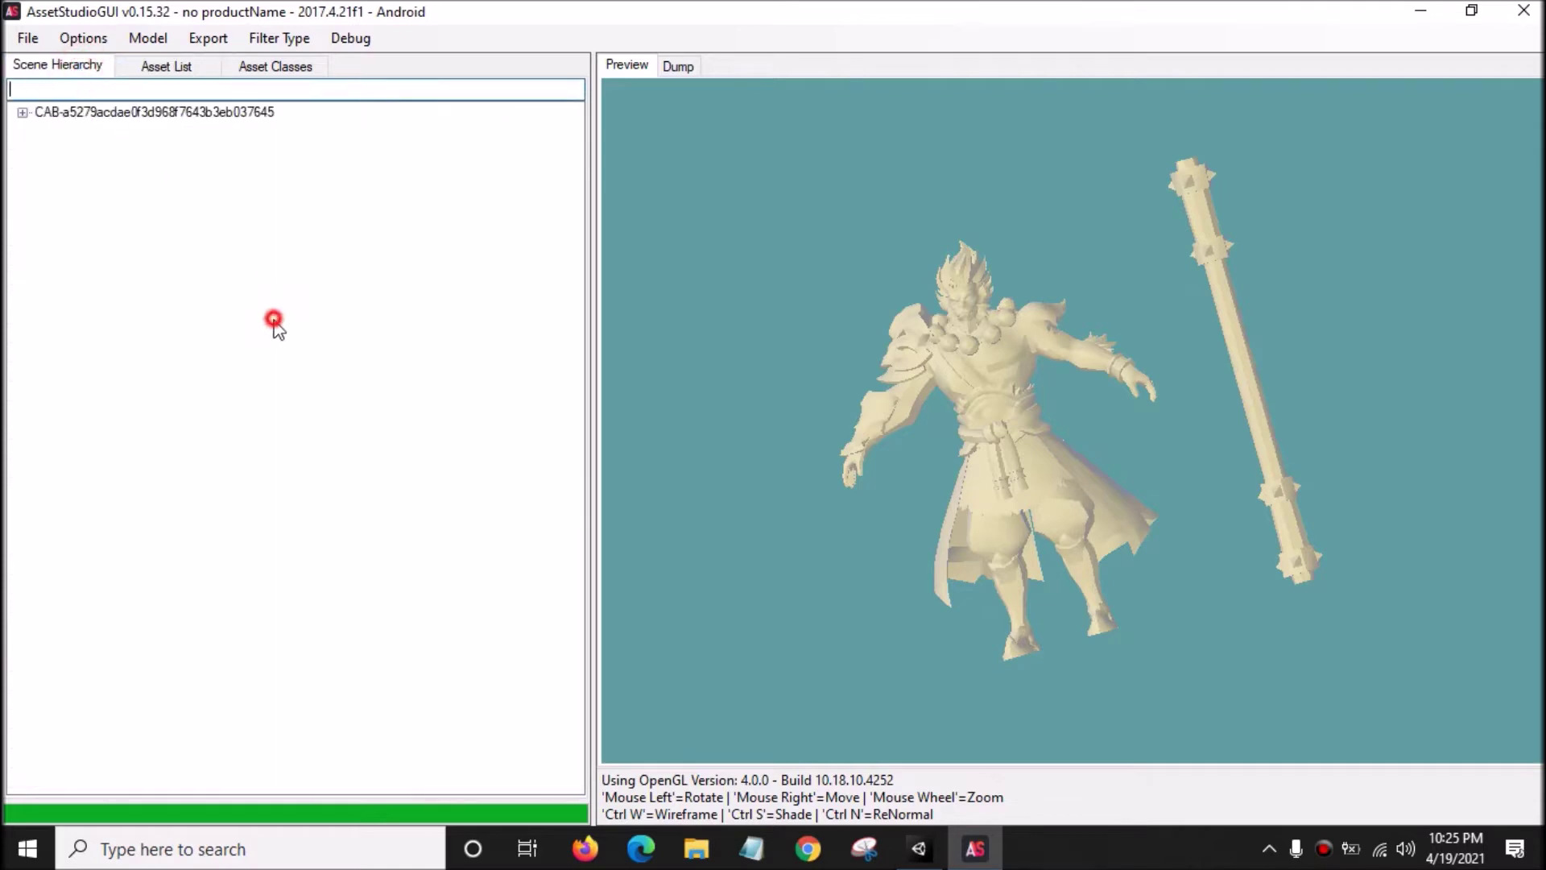
click(23, 112)
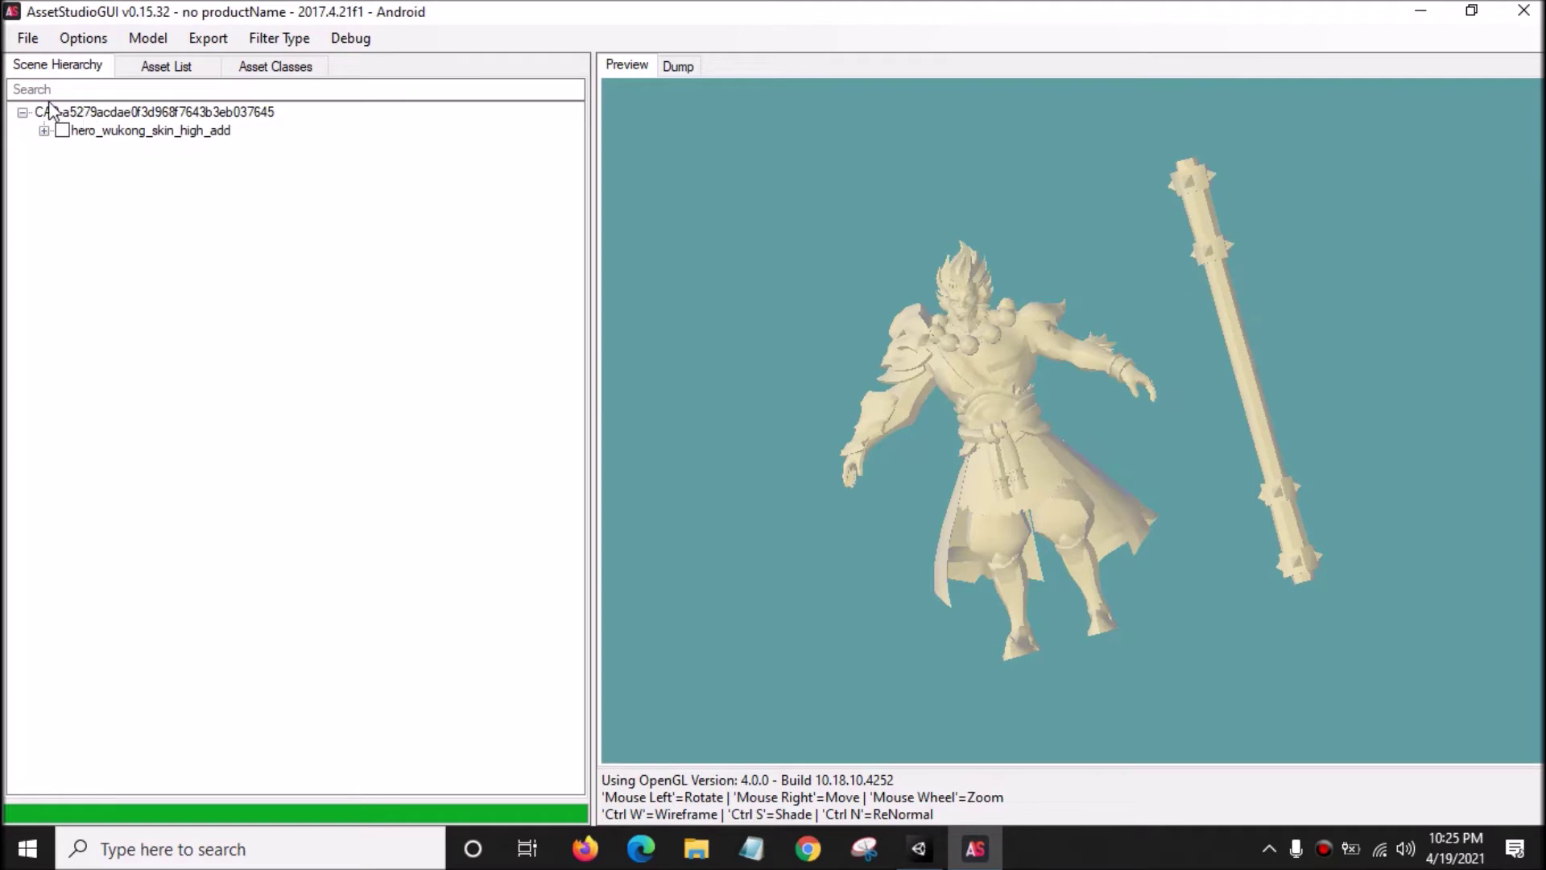
click(62, 130)
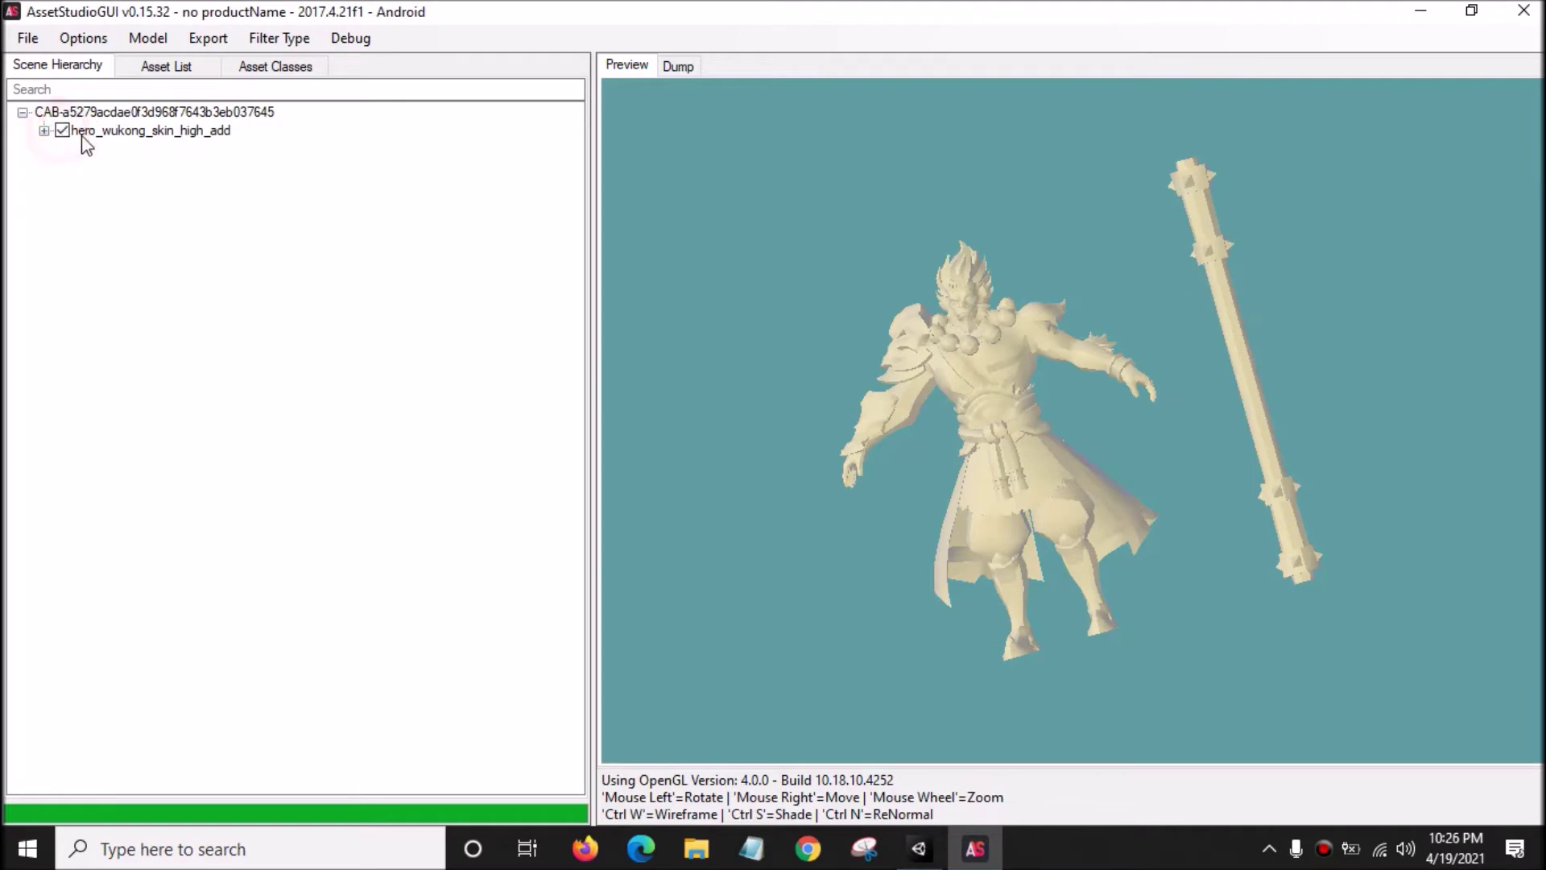
click(127, 135)
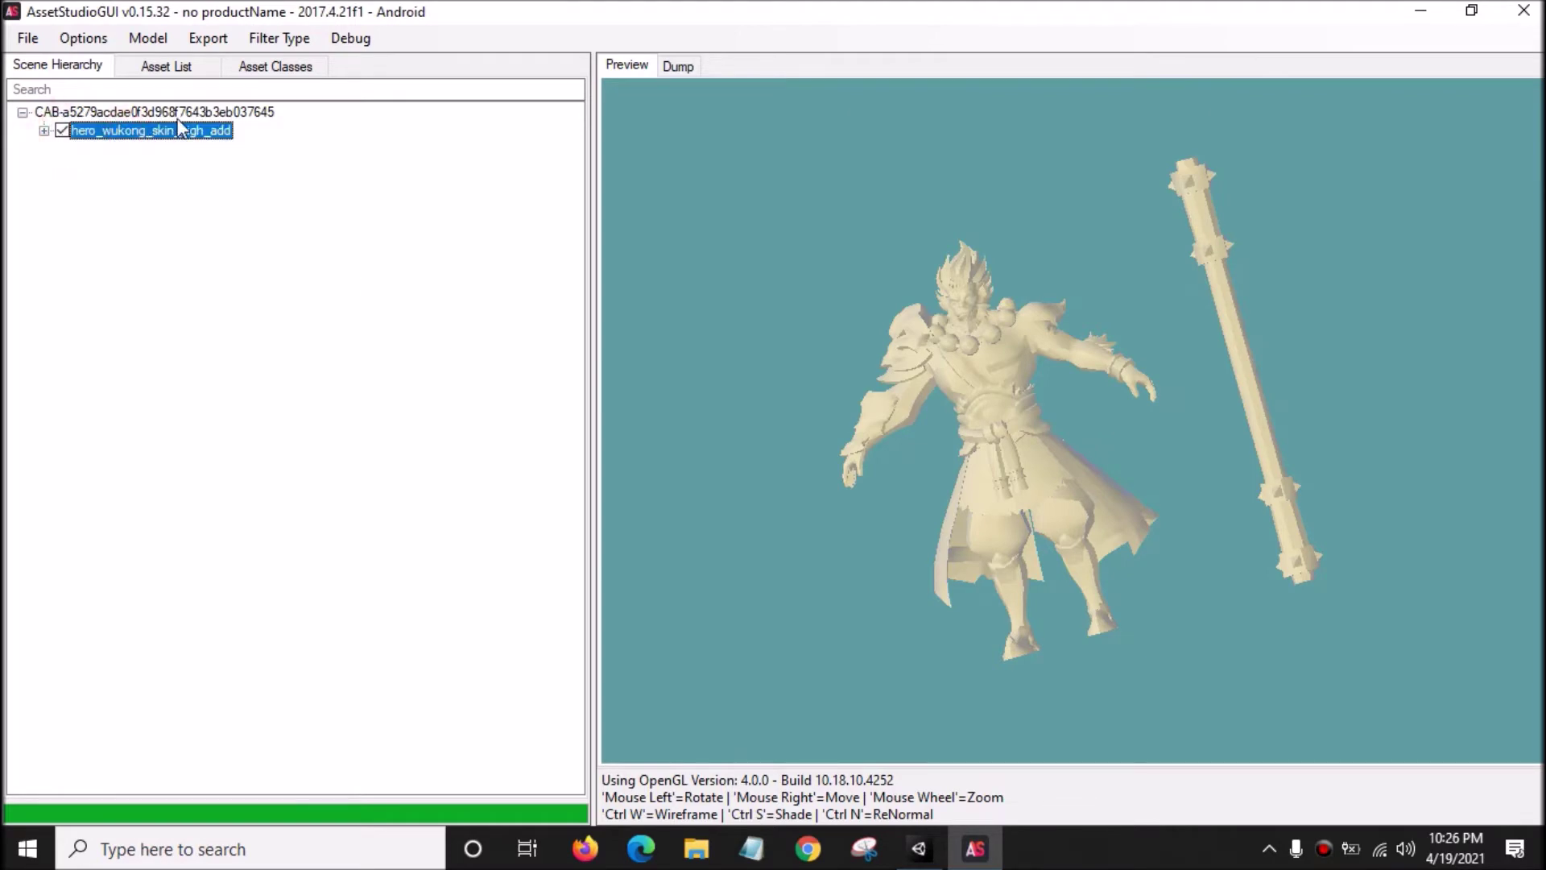
Select the city_action and city_idle animation clips in the Asset List.
click(166, 66)
drag(576, 448, 559, 135)
click(354, 159)
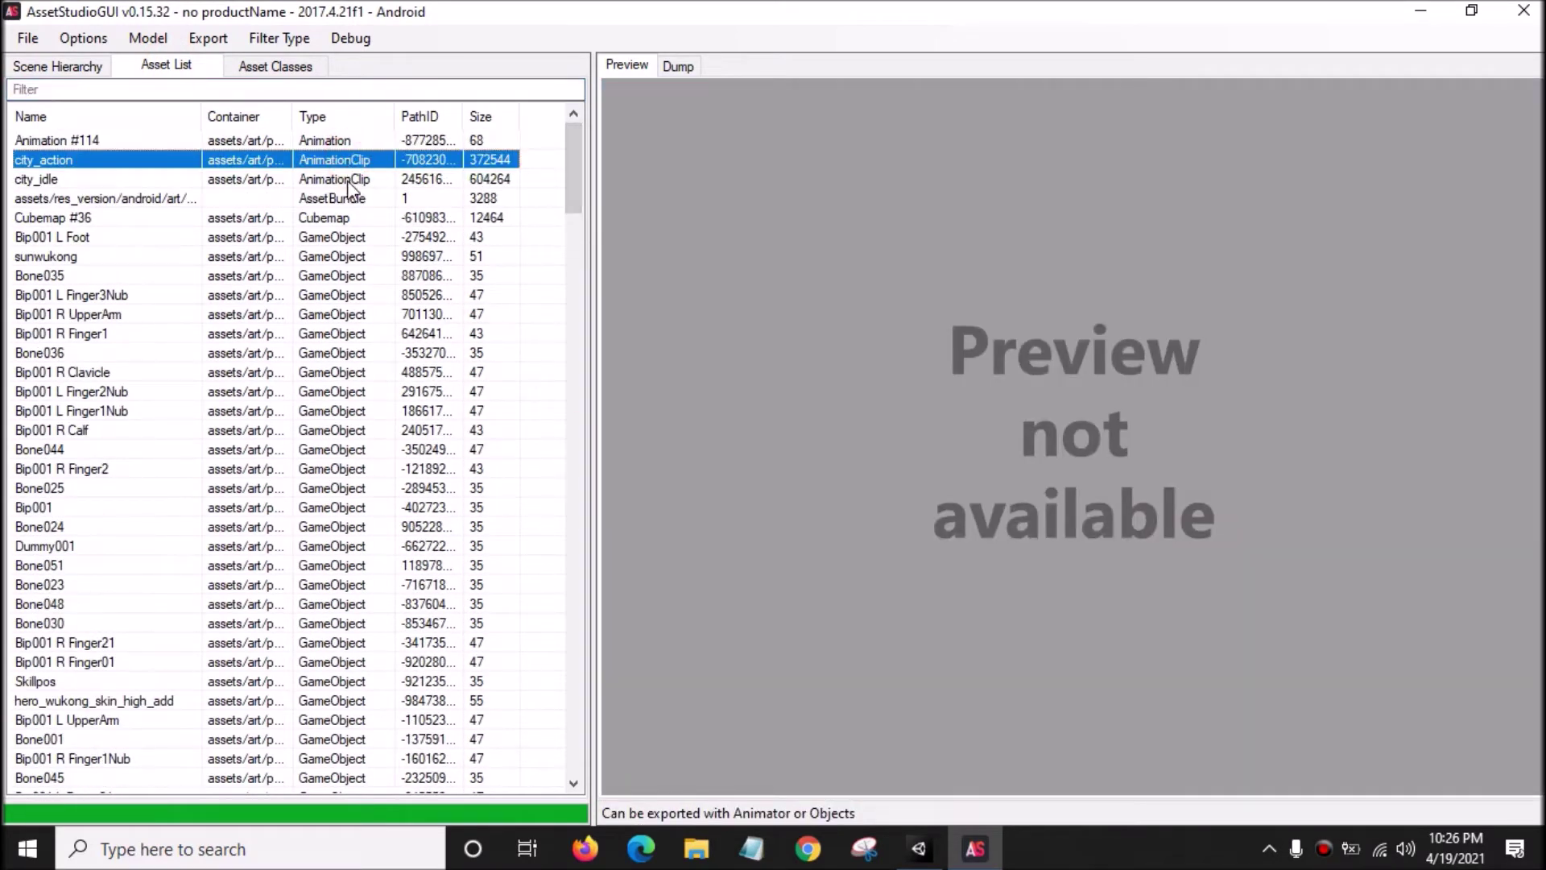
shift+click(349, 183)
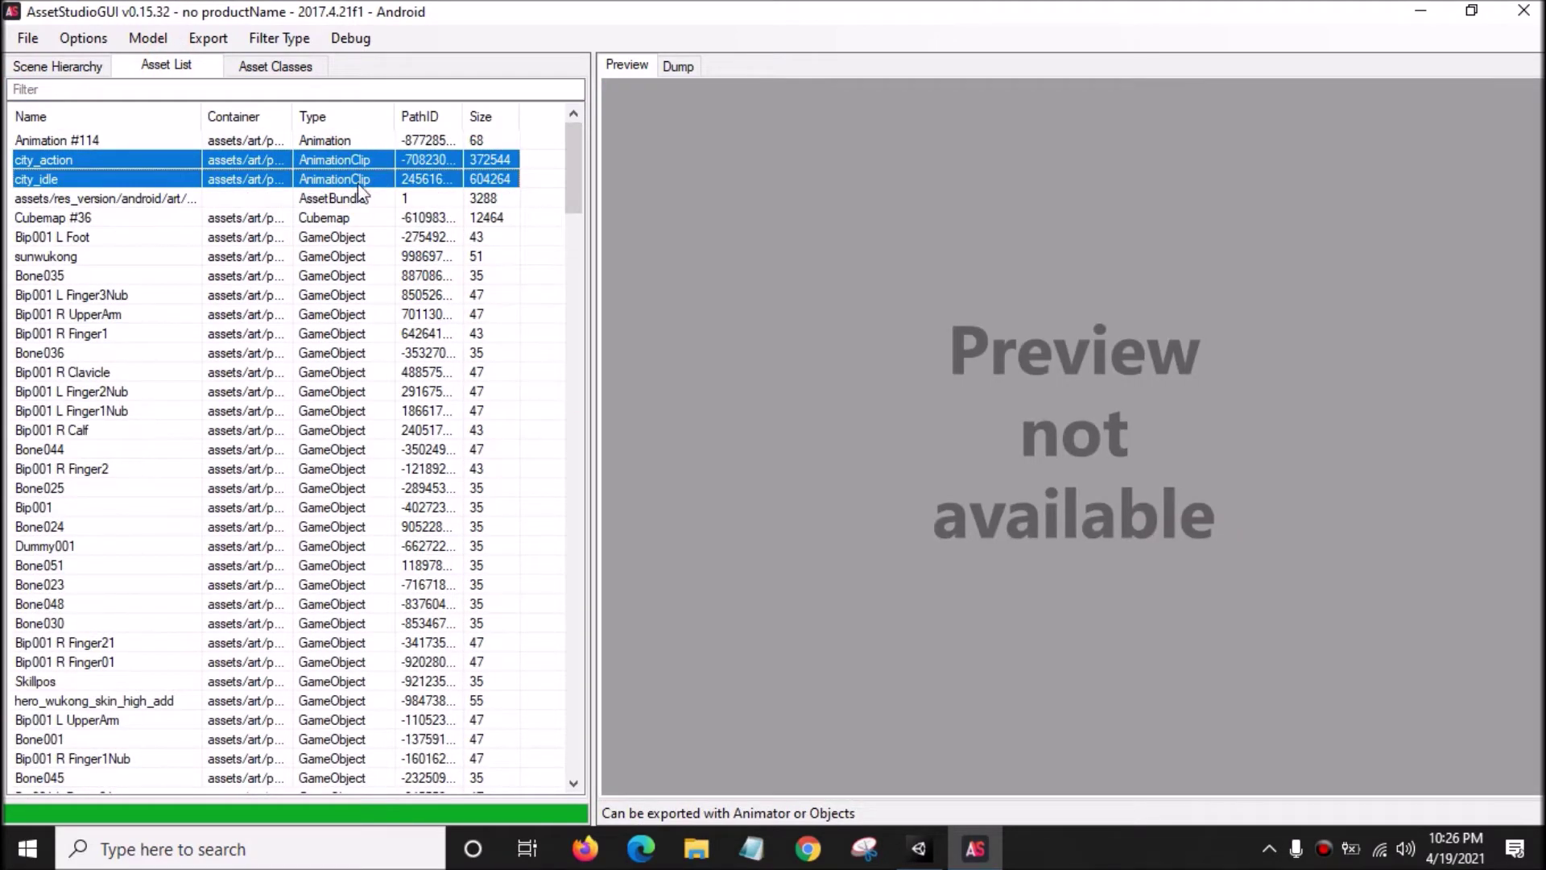
click(148, 37)
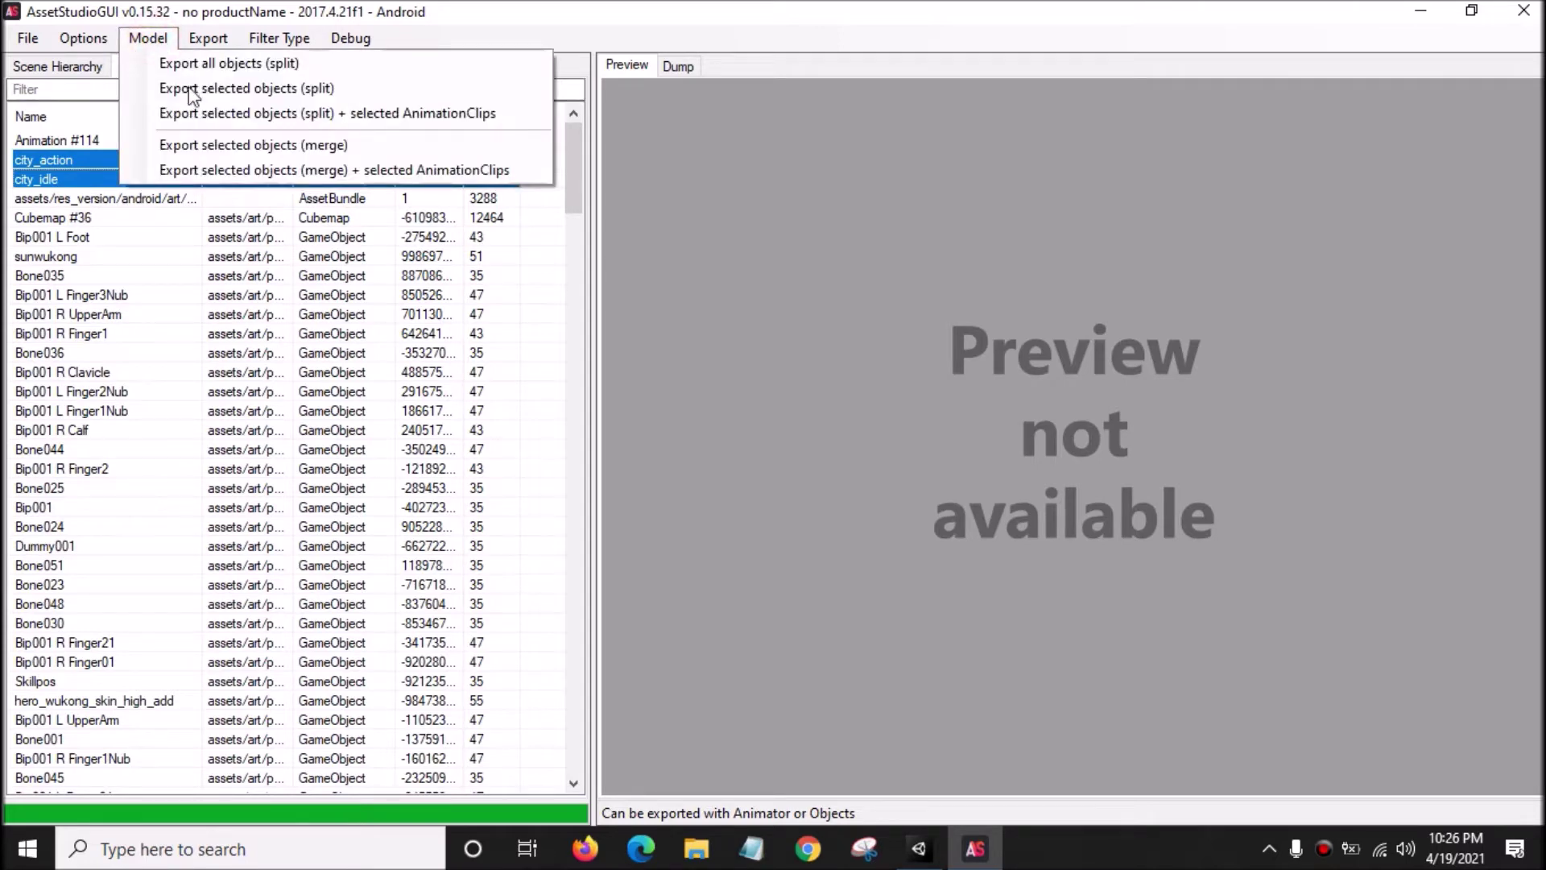
Start the merged export with animation clips and create a 'Sun (Monkey King)' folder on the Desktop.
click(378, 171)
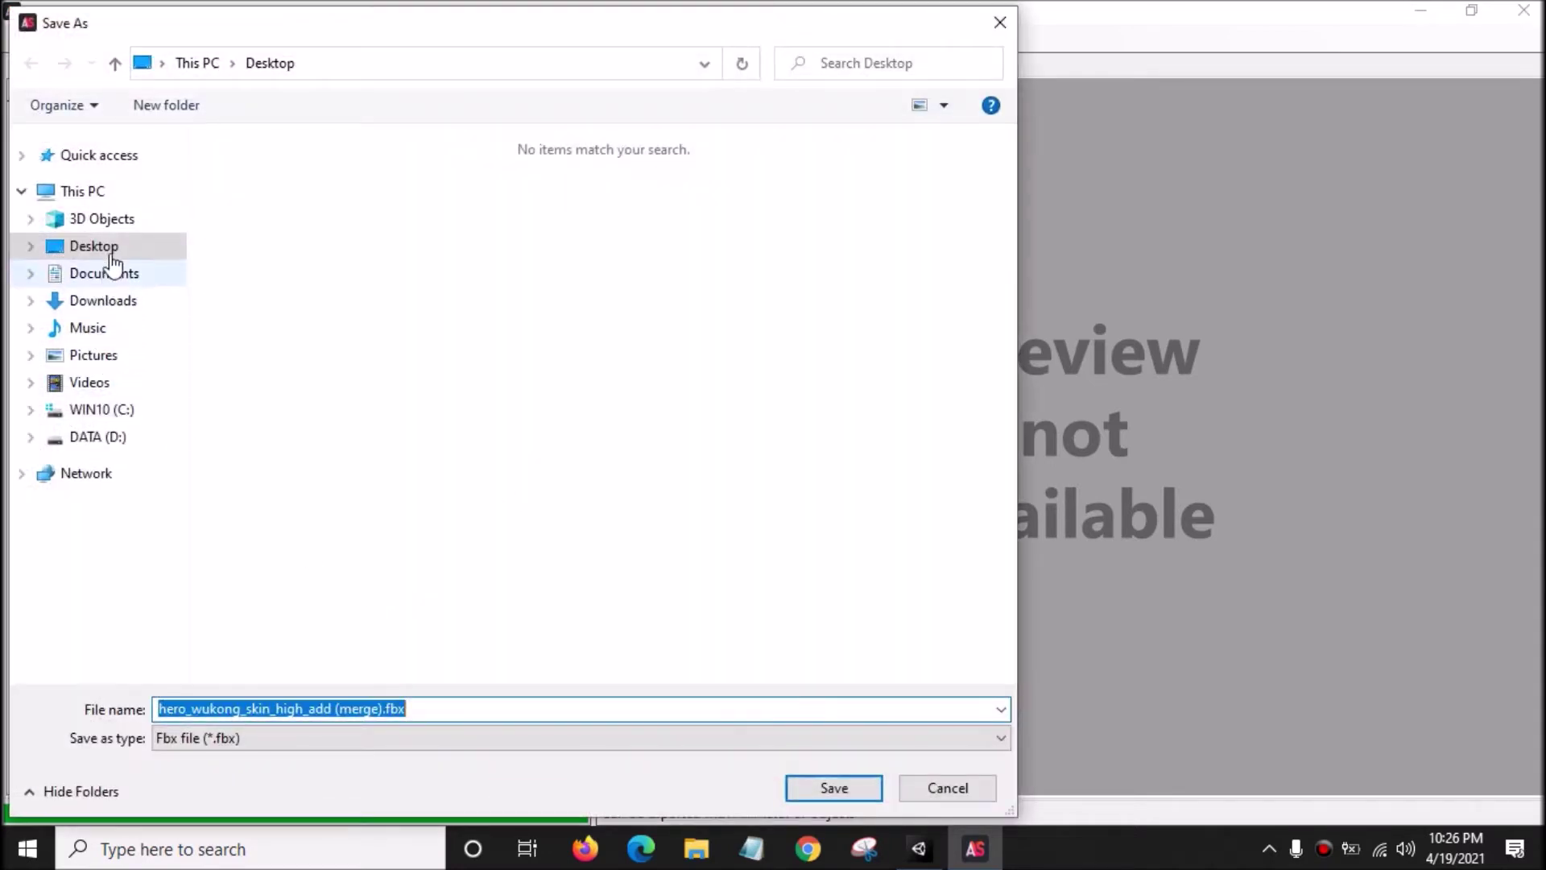
click(113, 256)
right_click(396, 331)
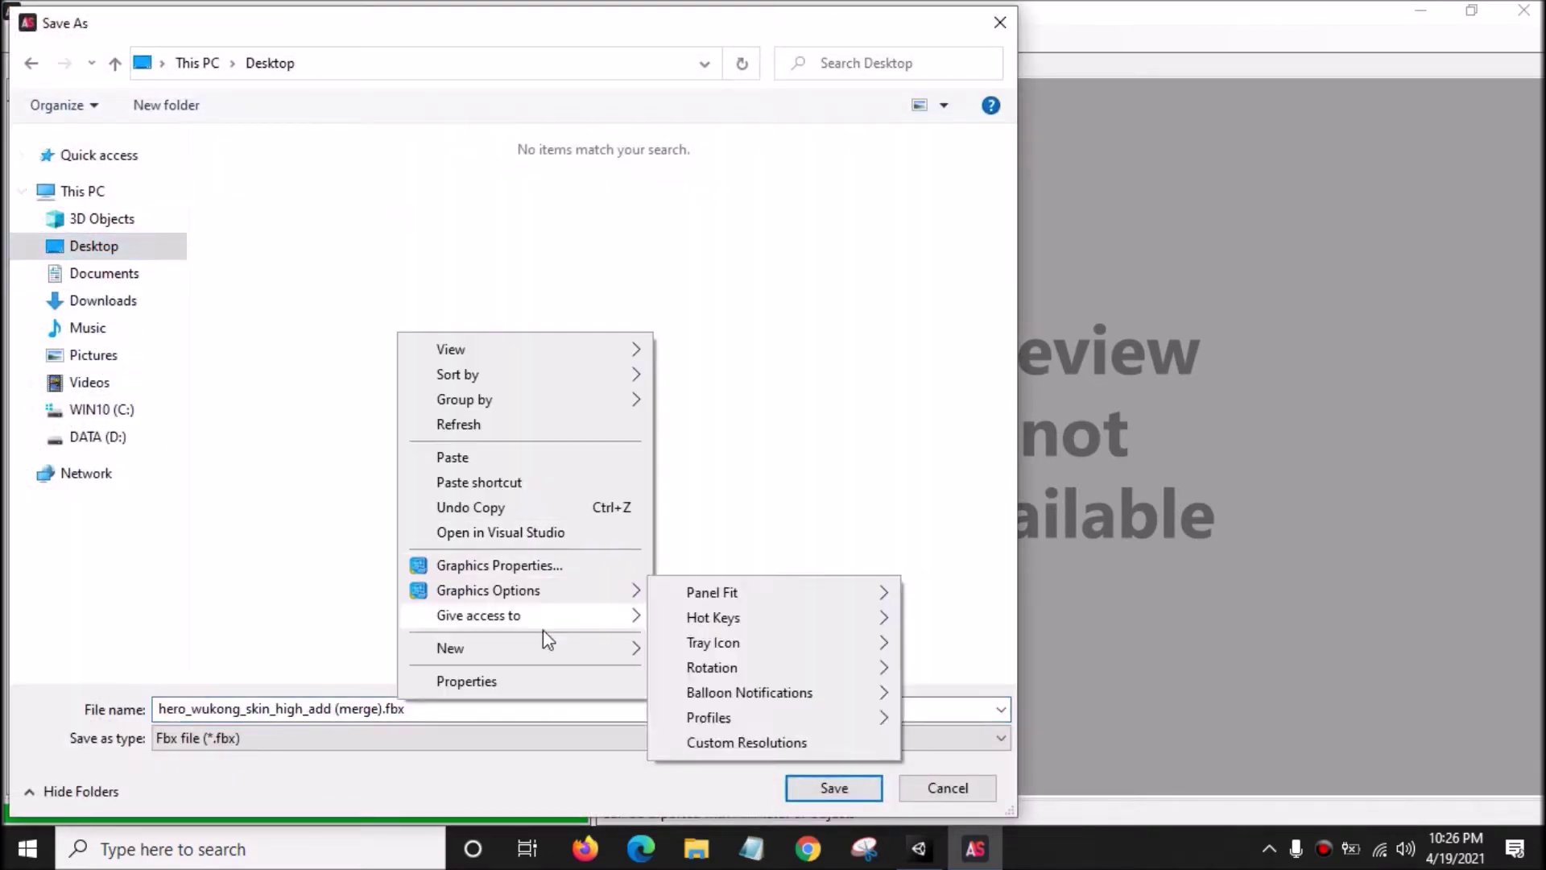
mouse_move(616, 650)
click(675, 317)
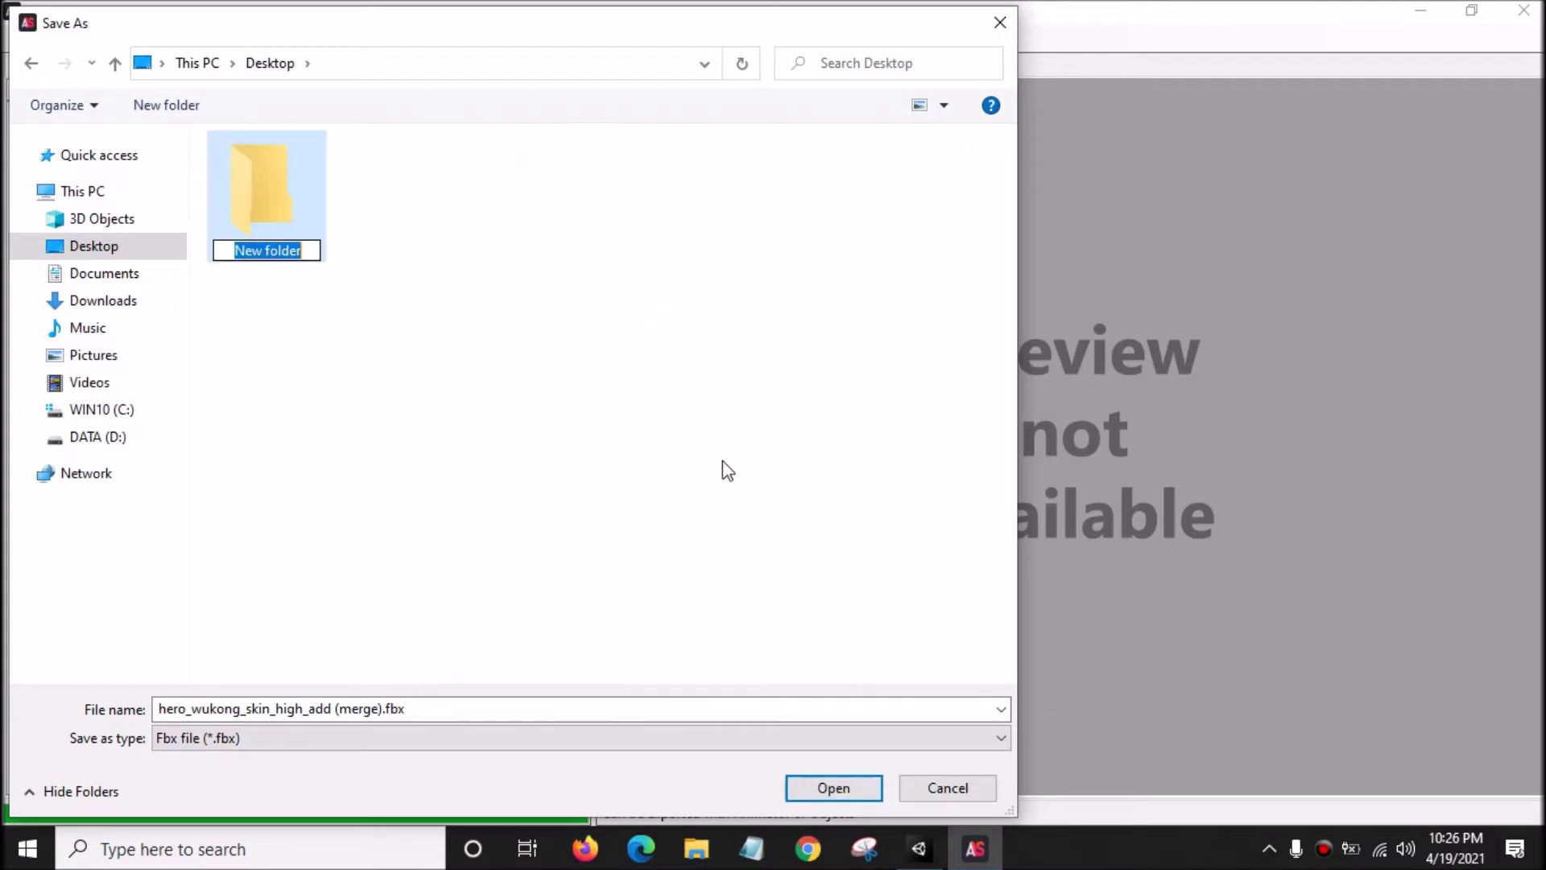
text(Sun ()
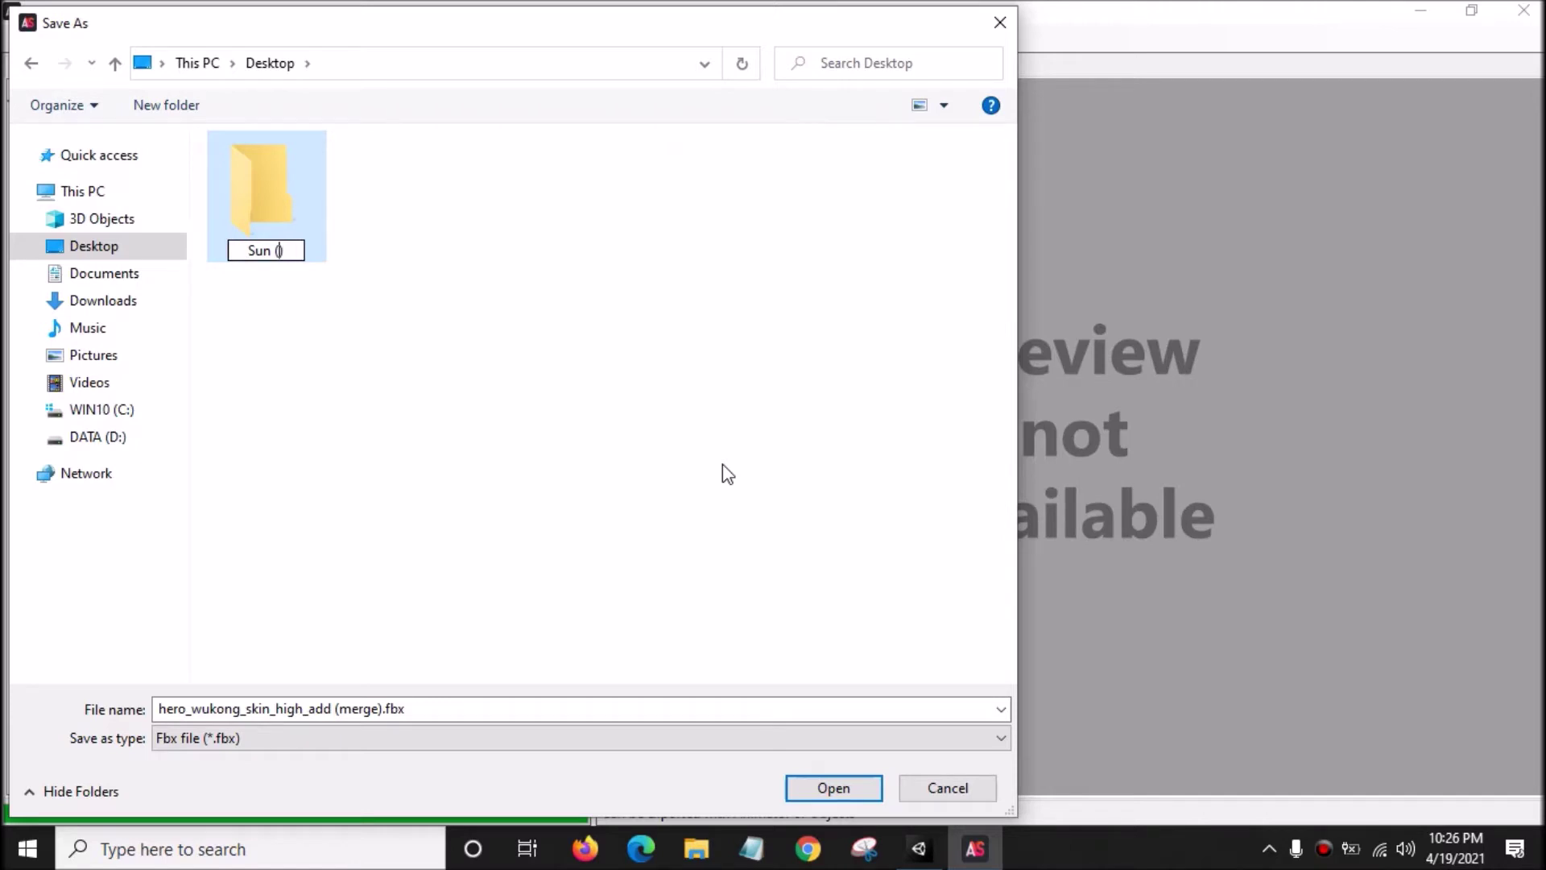
text(Monke)
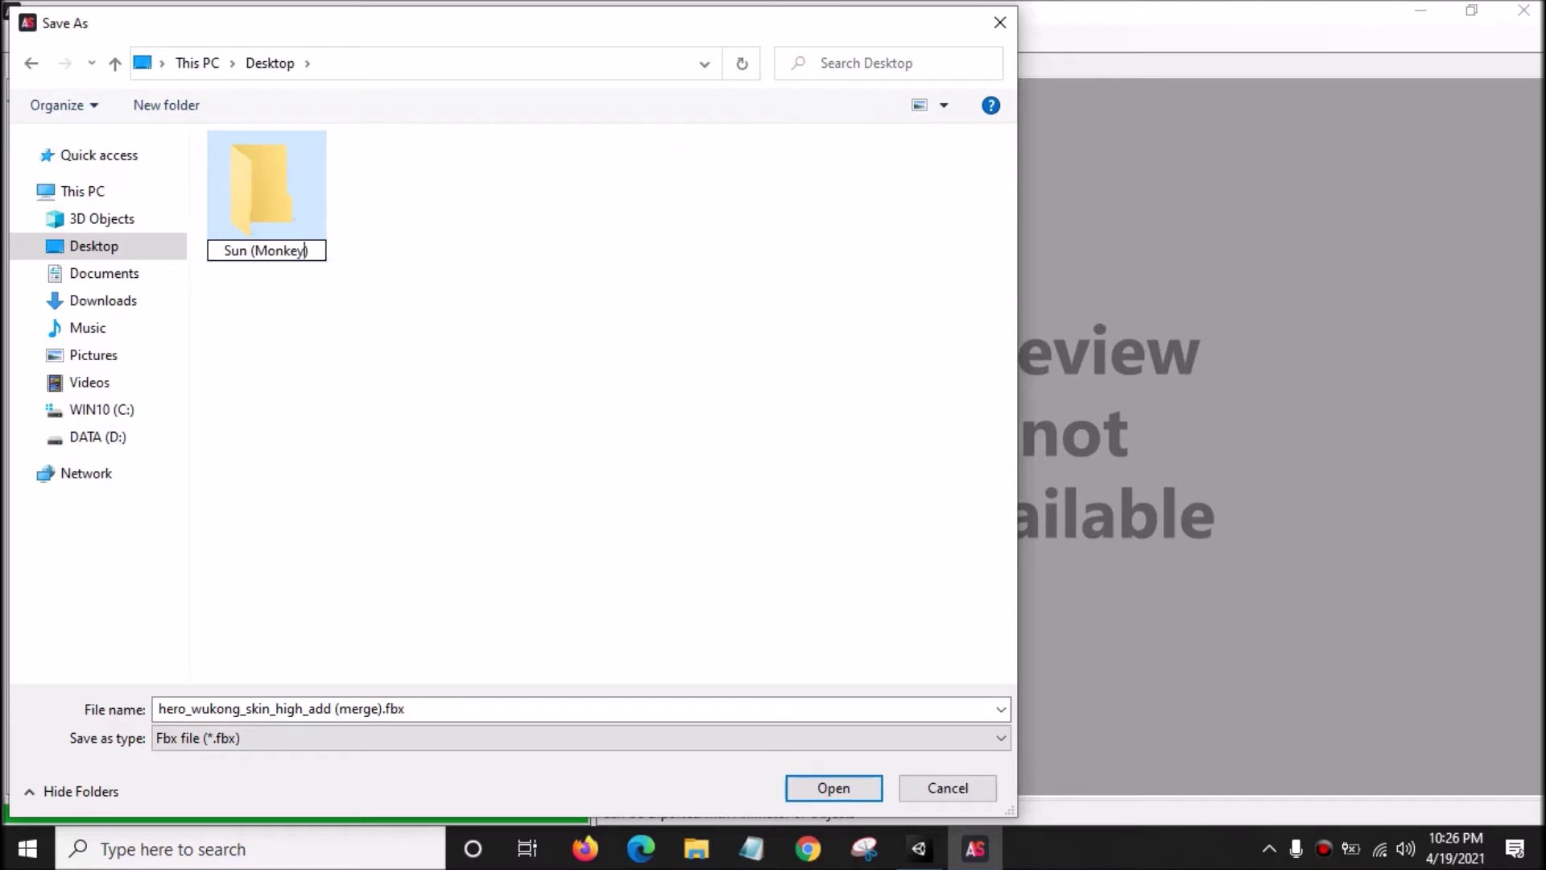
text(y King)
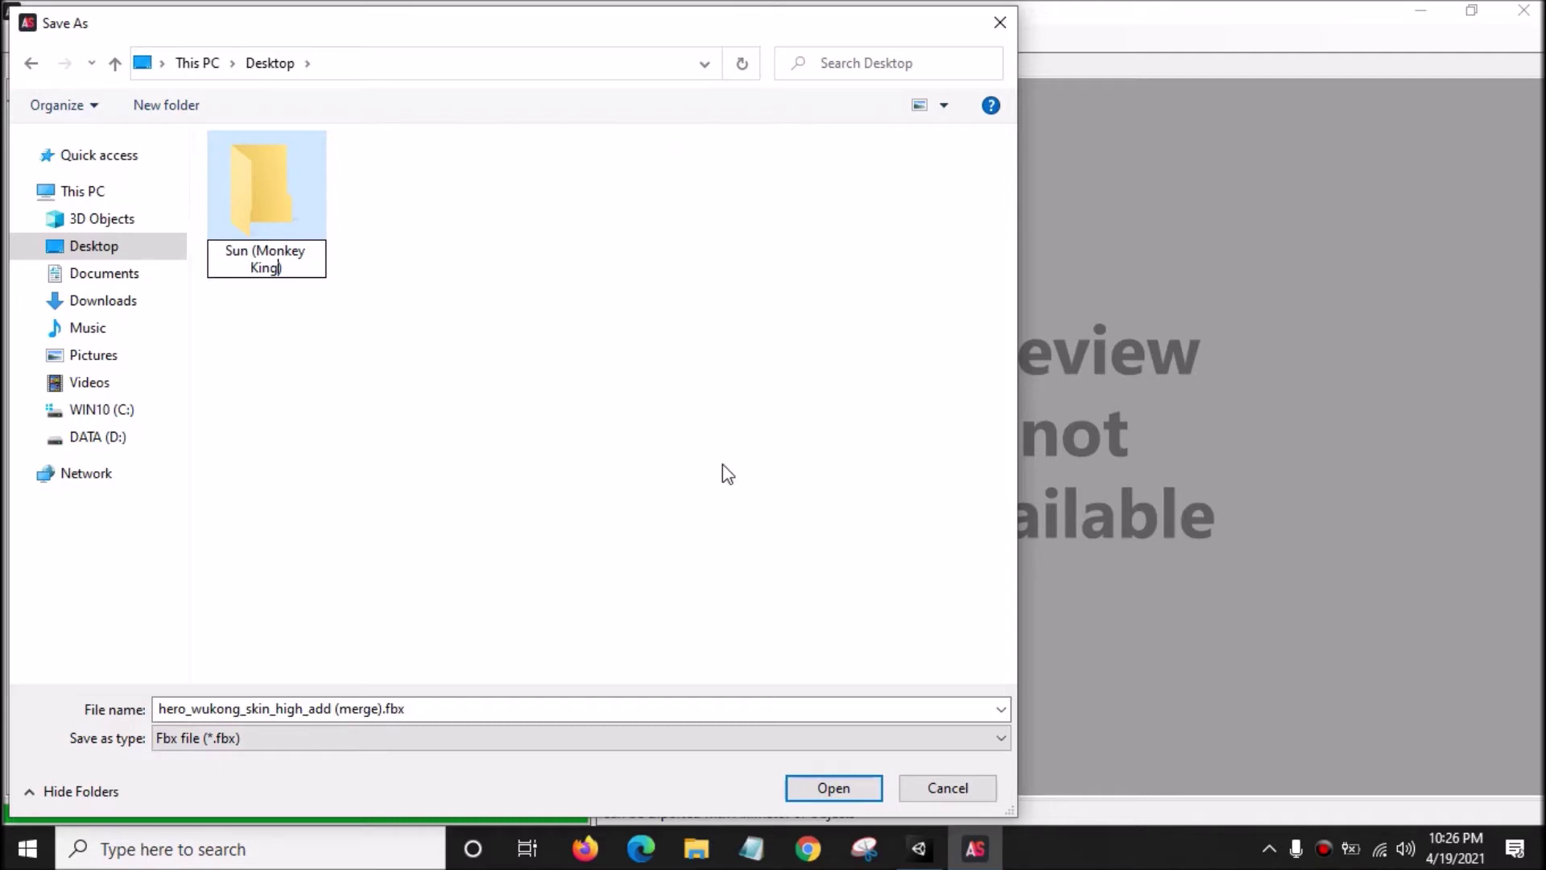
text())
key(Return)
key(Return)
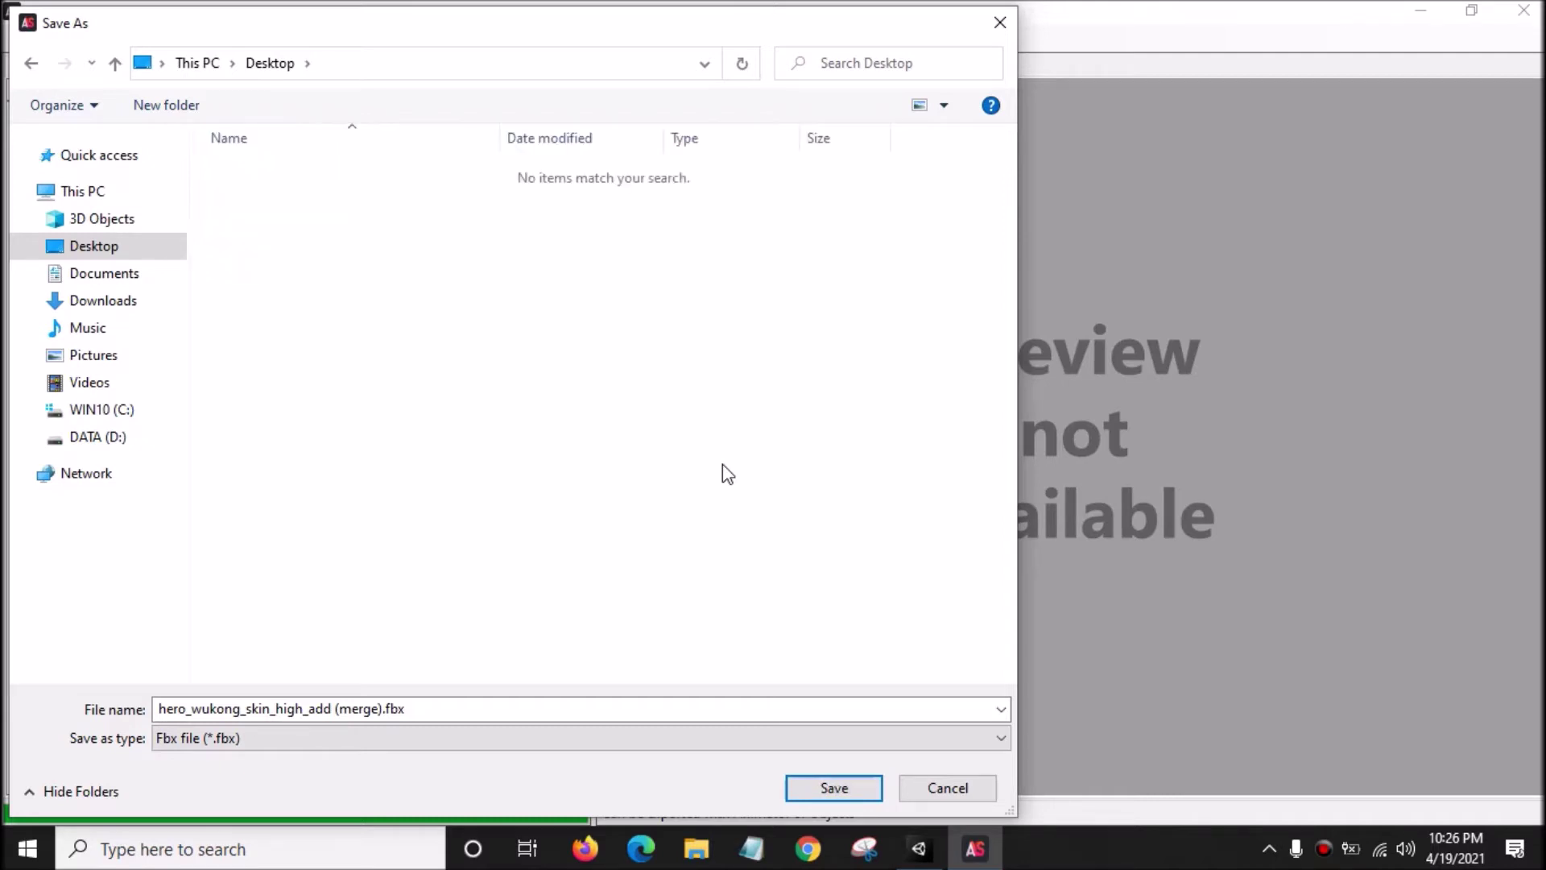
Create highpoly and lowpoly subfolders and save the FBX export into highpoly.
right_click(641, 457)
mouse_move(774, 767)
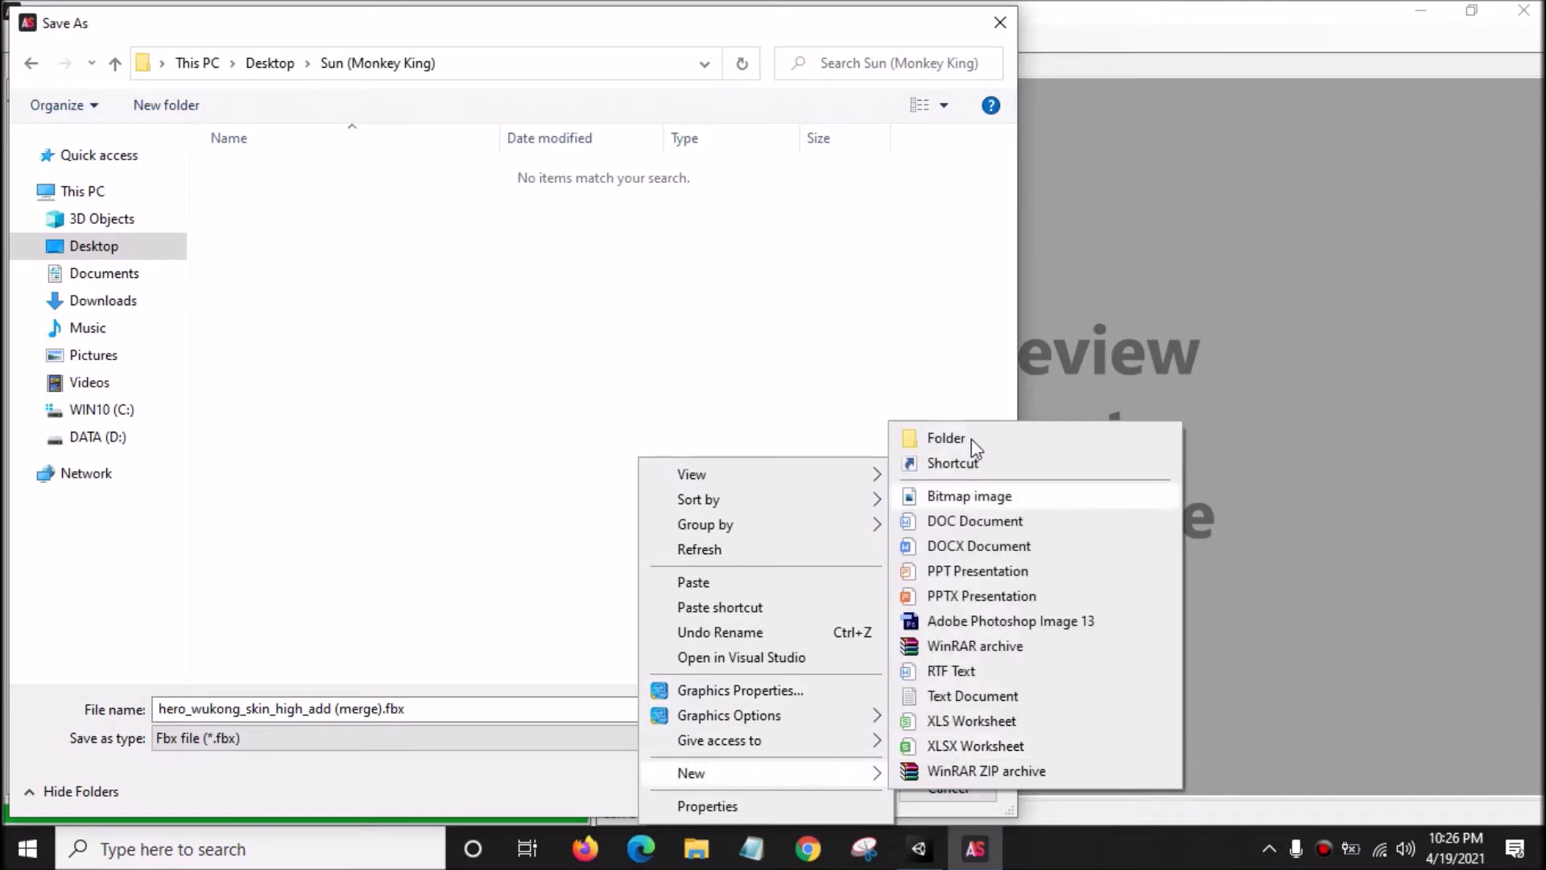
click(960, 439)
text(highpo)
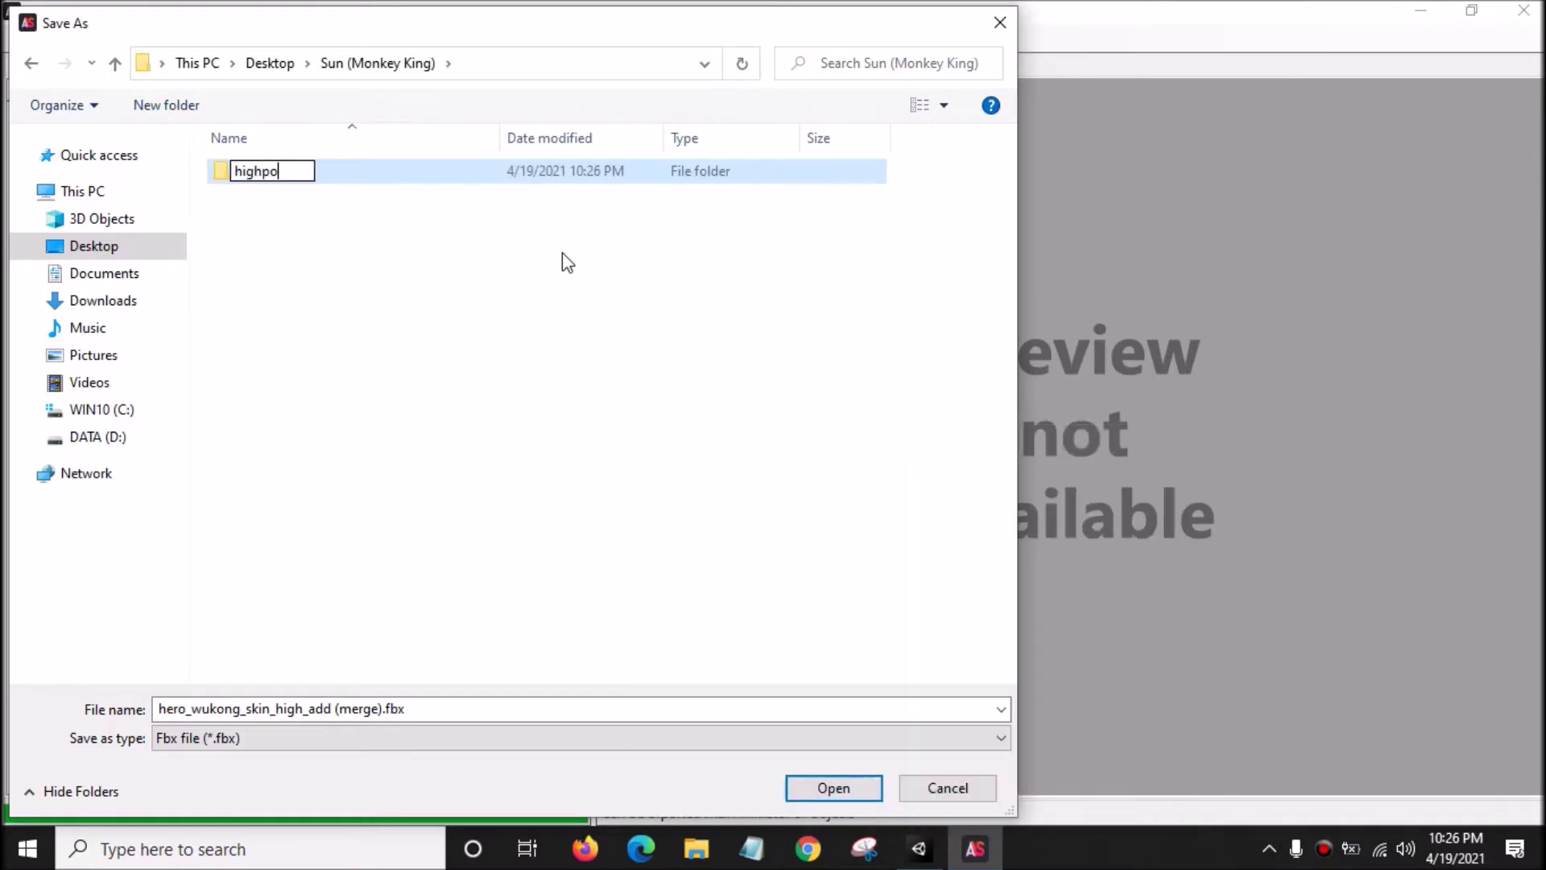
text(ly)
key(Return)
right_click(490, 315)
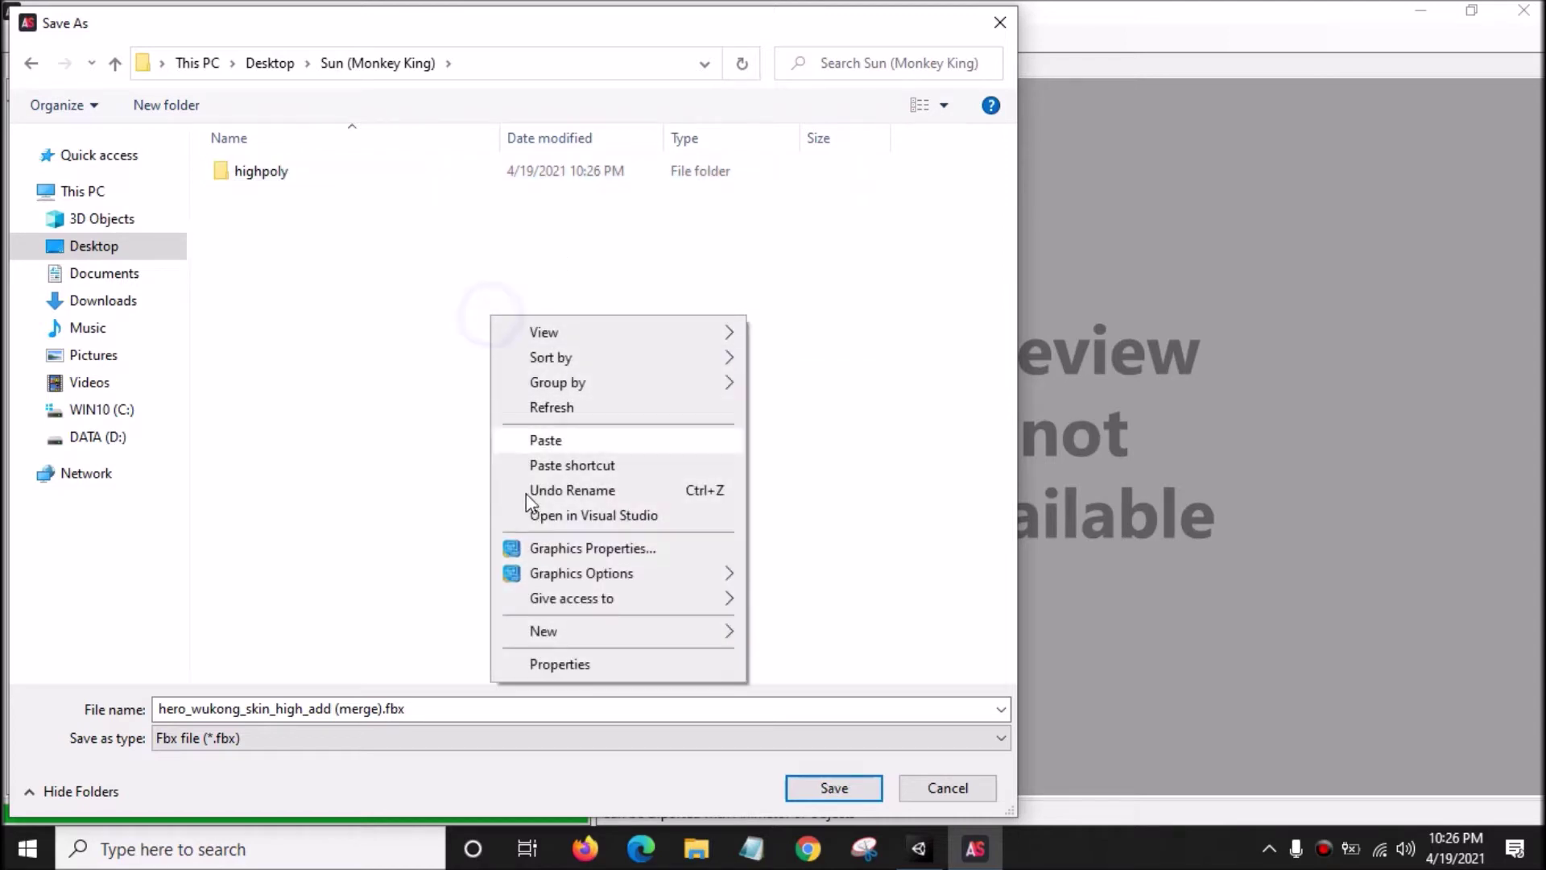
mouse_move(582, 623)
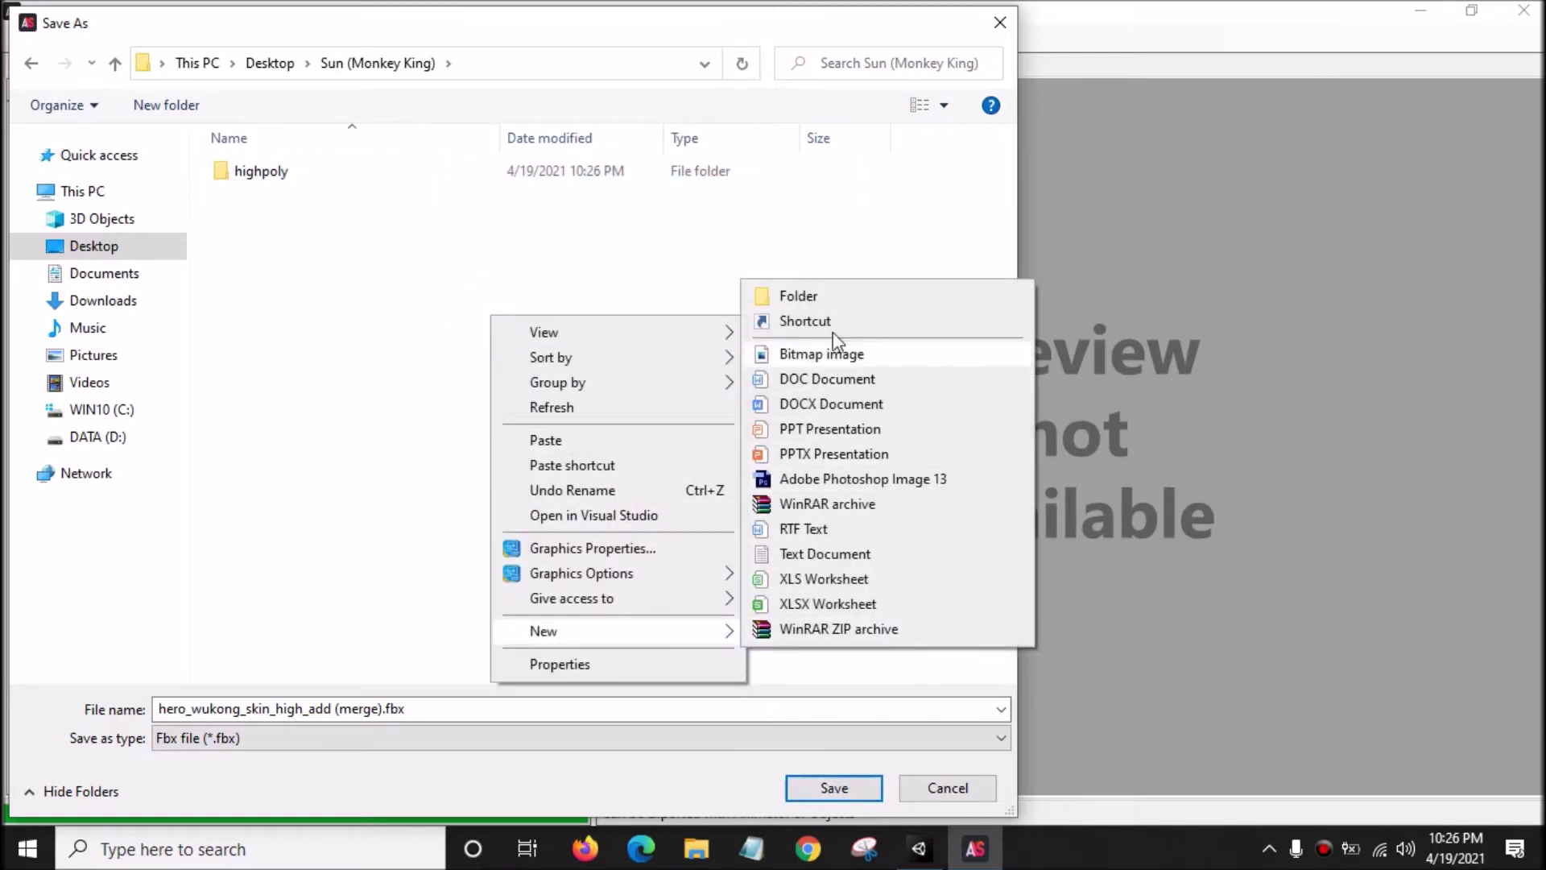
click(837, 295)
text(lowpoly)
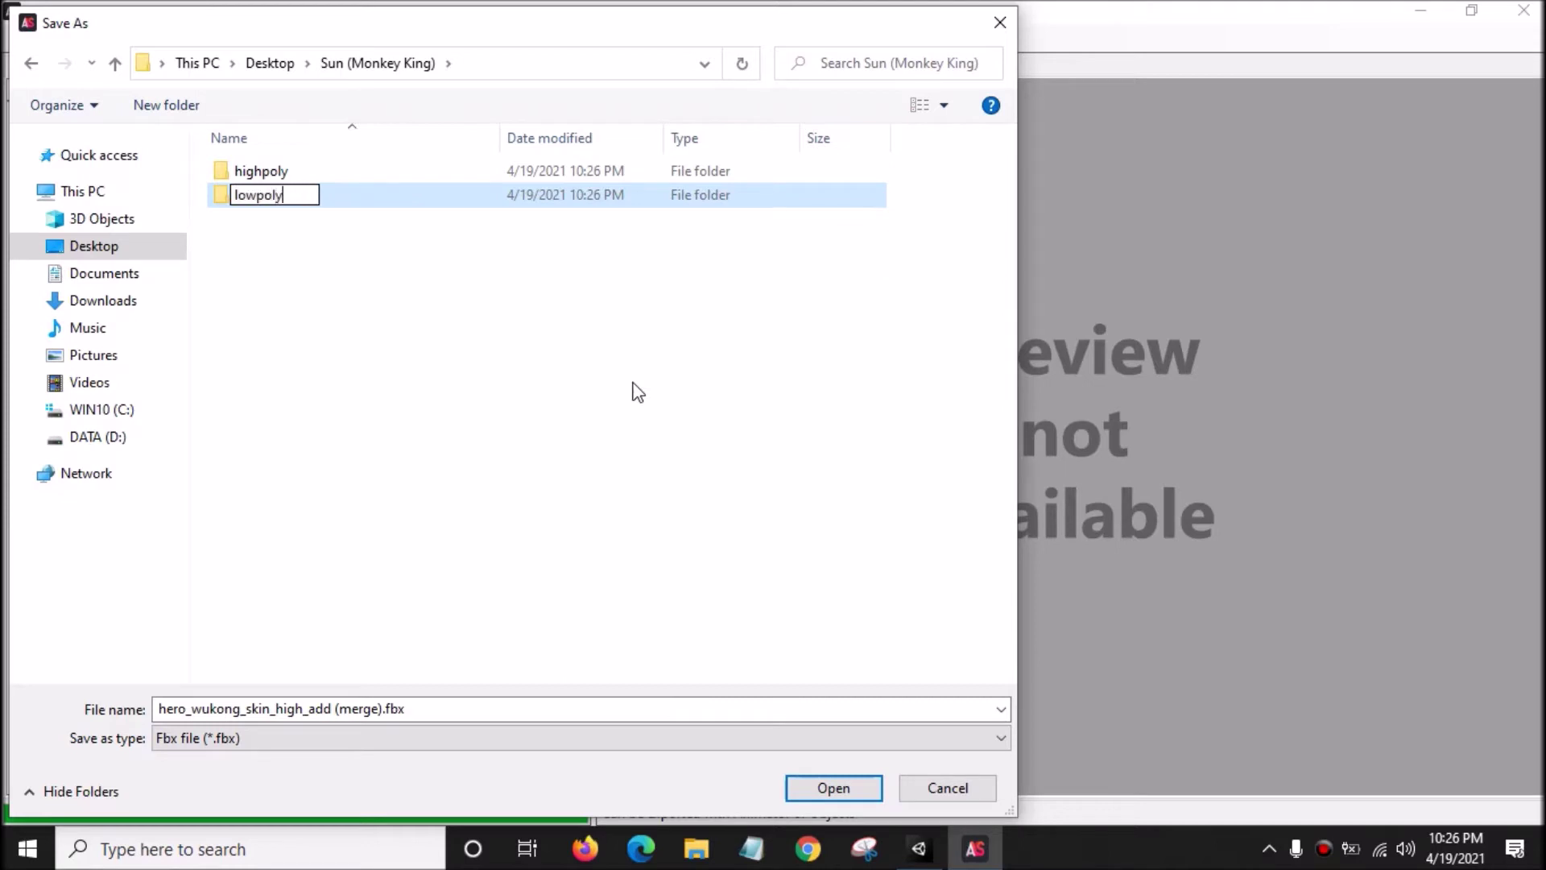
key(Return)
double_click(343, 167)
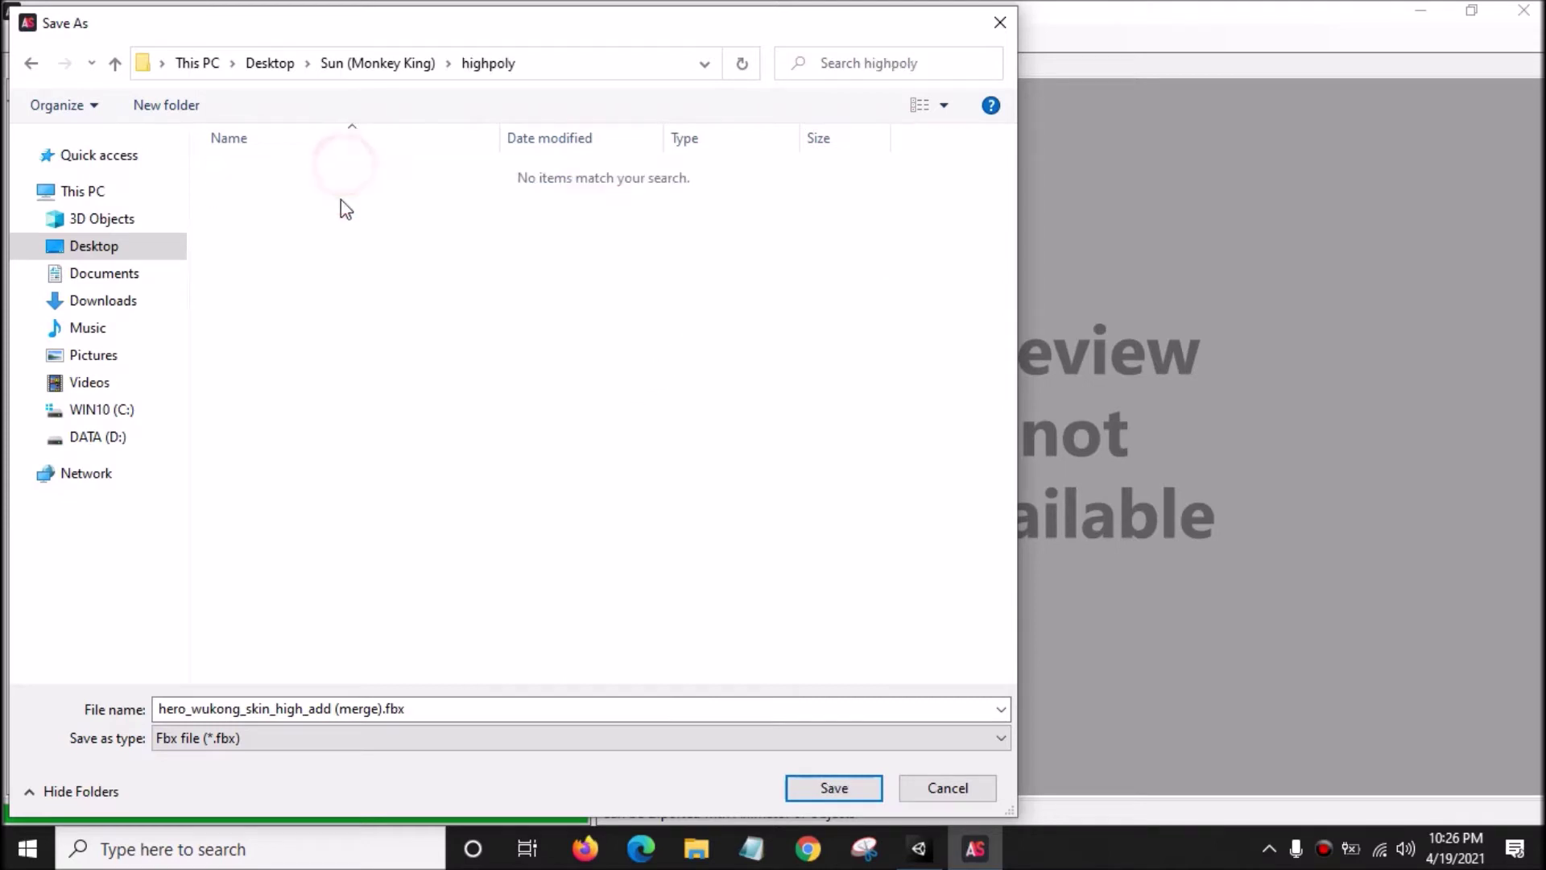
click(855, 789)
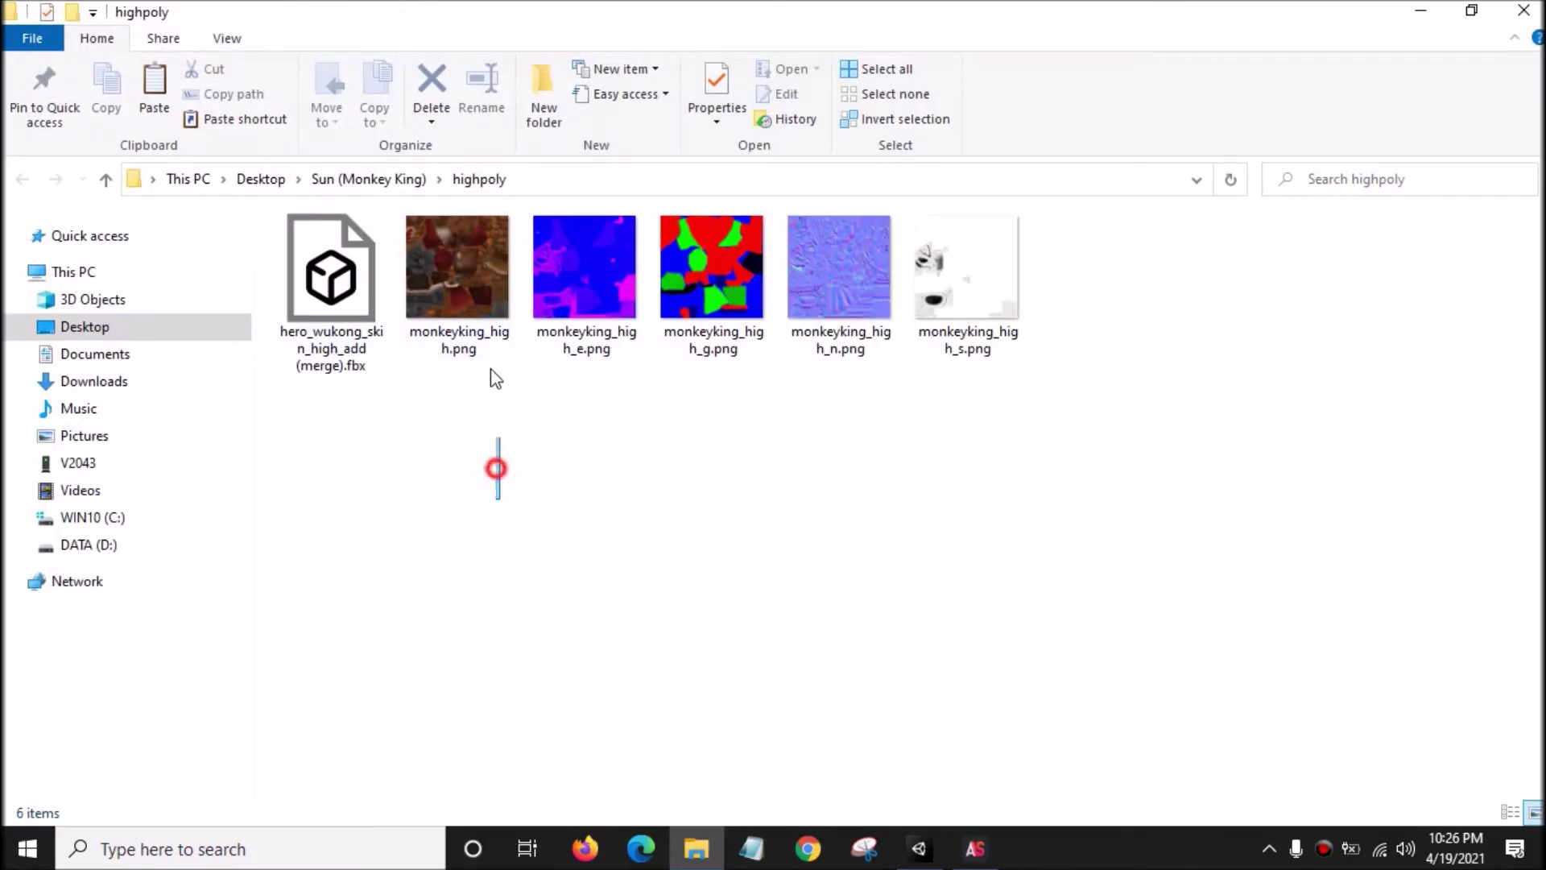
Check the exported FBX and five PNG textures in highpoly, then close the folder window.
drag(497, 495, 497, 354)
drag(982, 310, 977, 321)
click(345, 286)
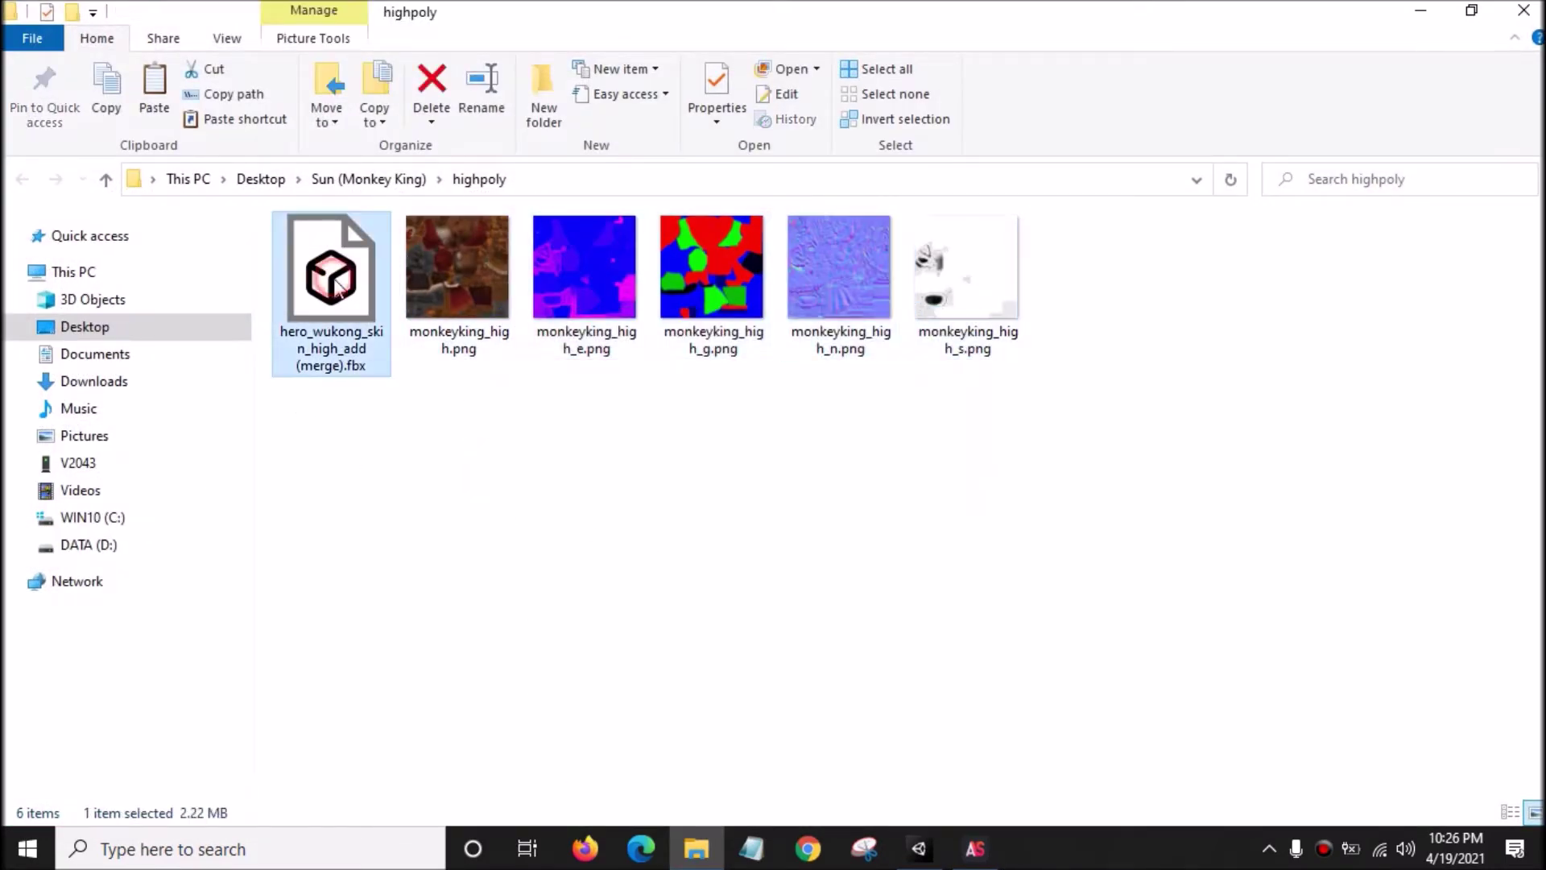
drag(484, 440, 1183, 310)
click(1317, 479)
click(1524, 10)
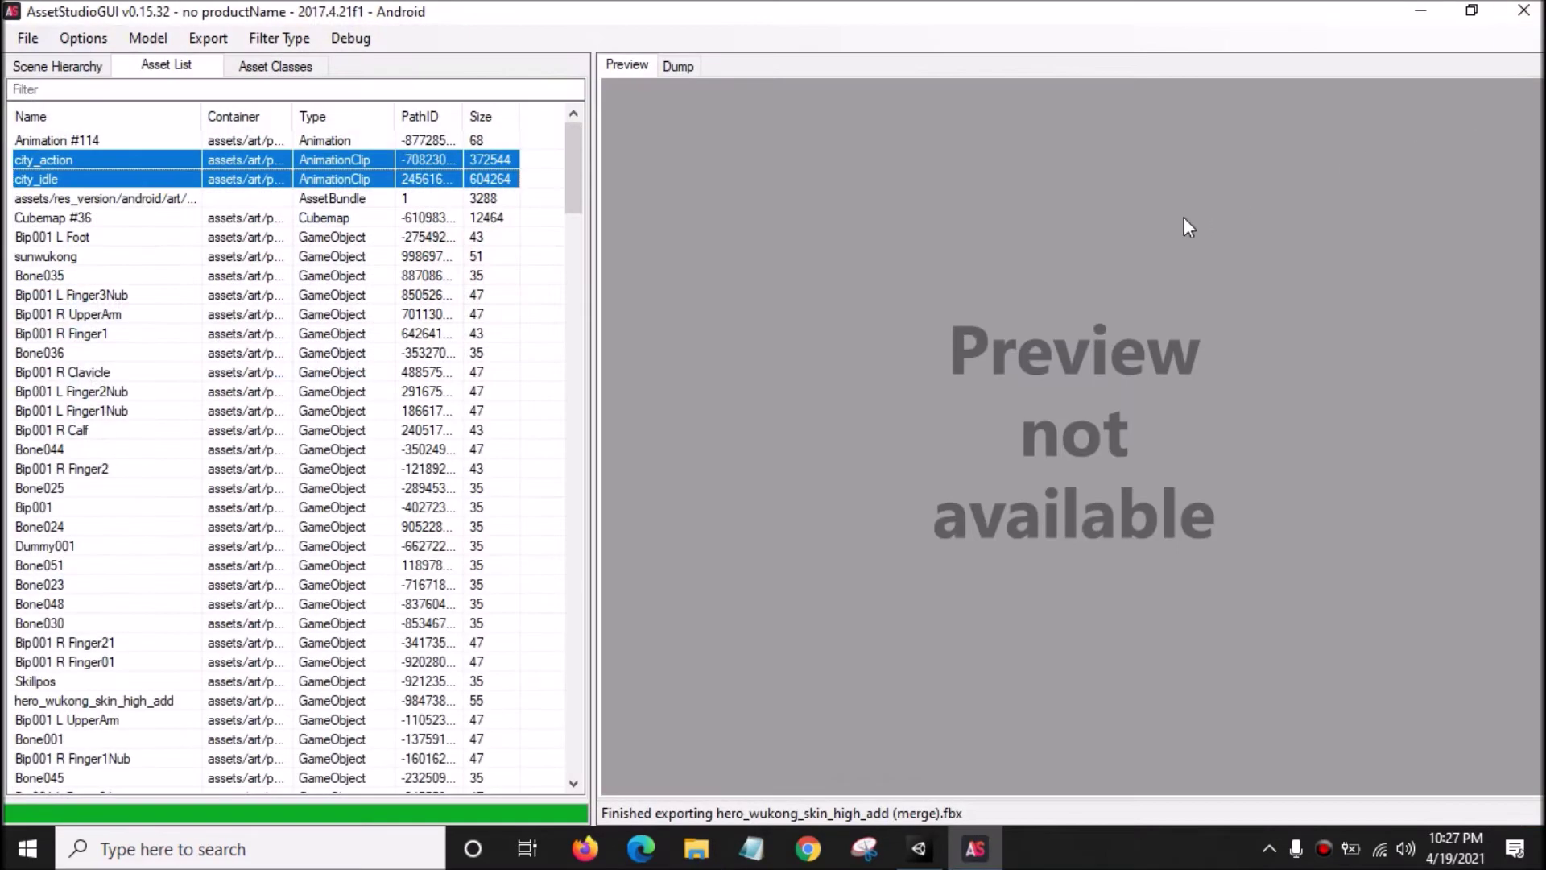
Restart AssetStudio from a bundle file and dock it on the right half.
click(1524, 10)
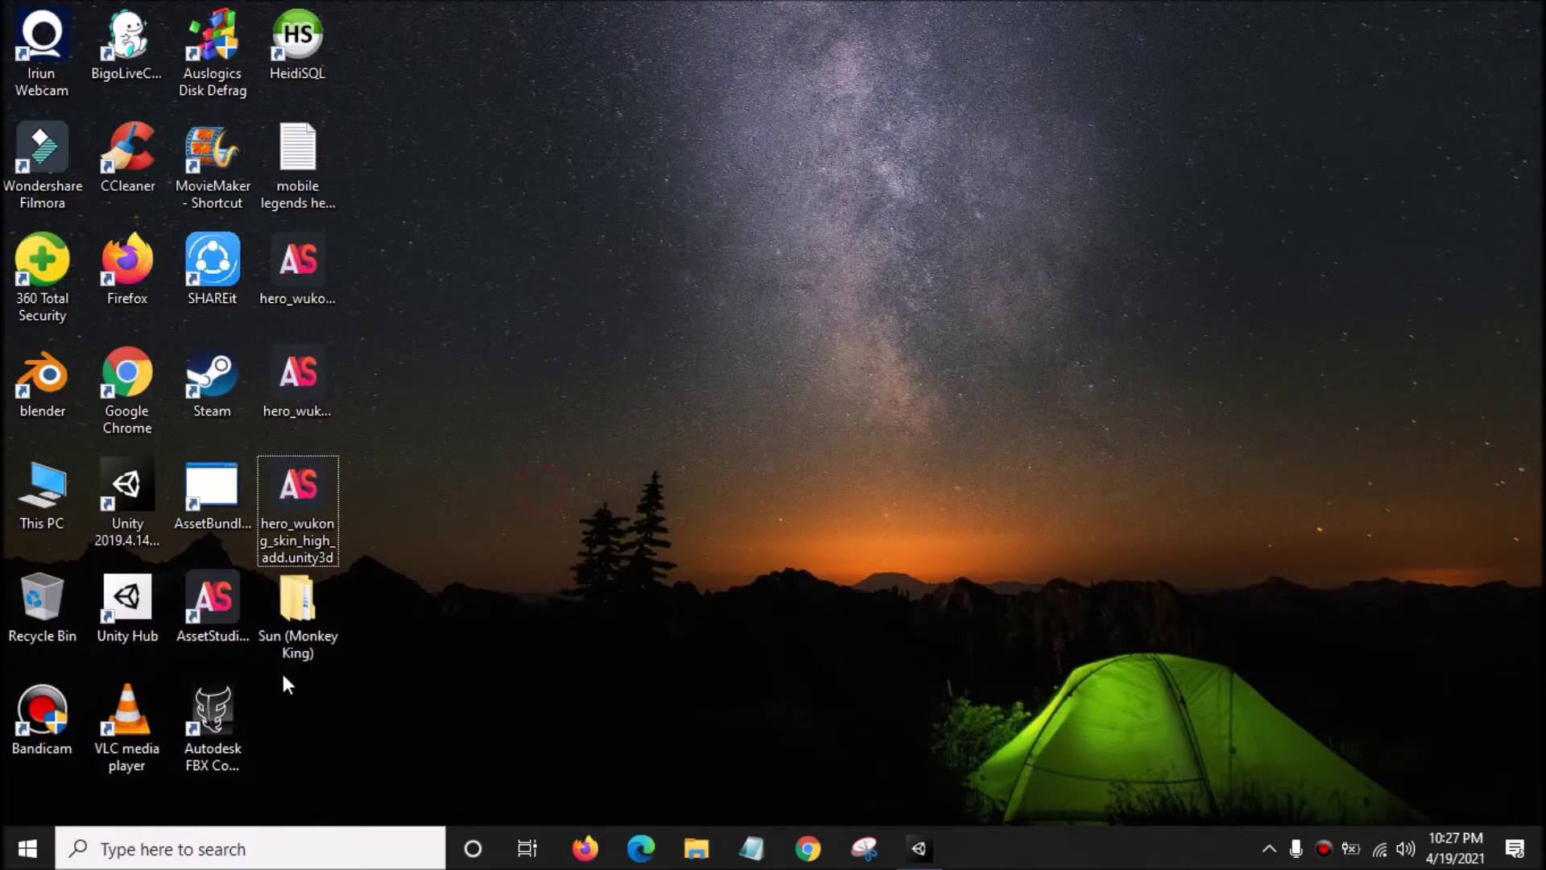
double_click(298, 262)
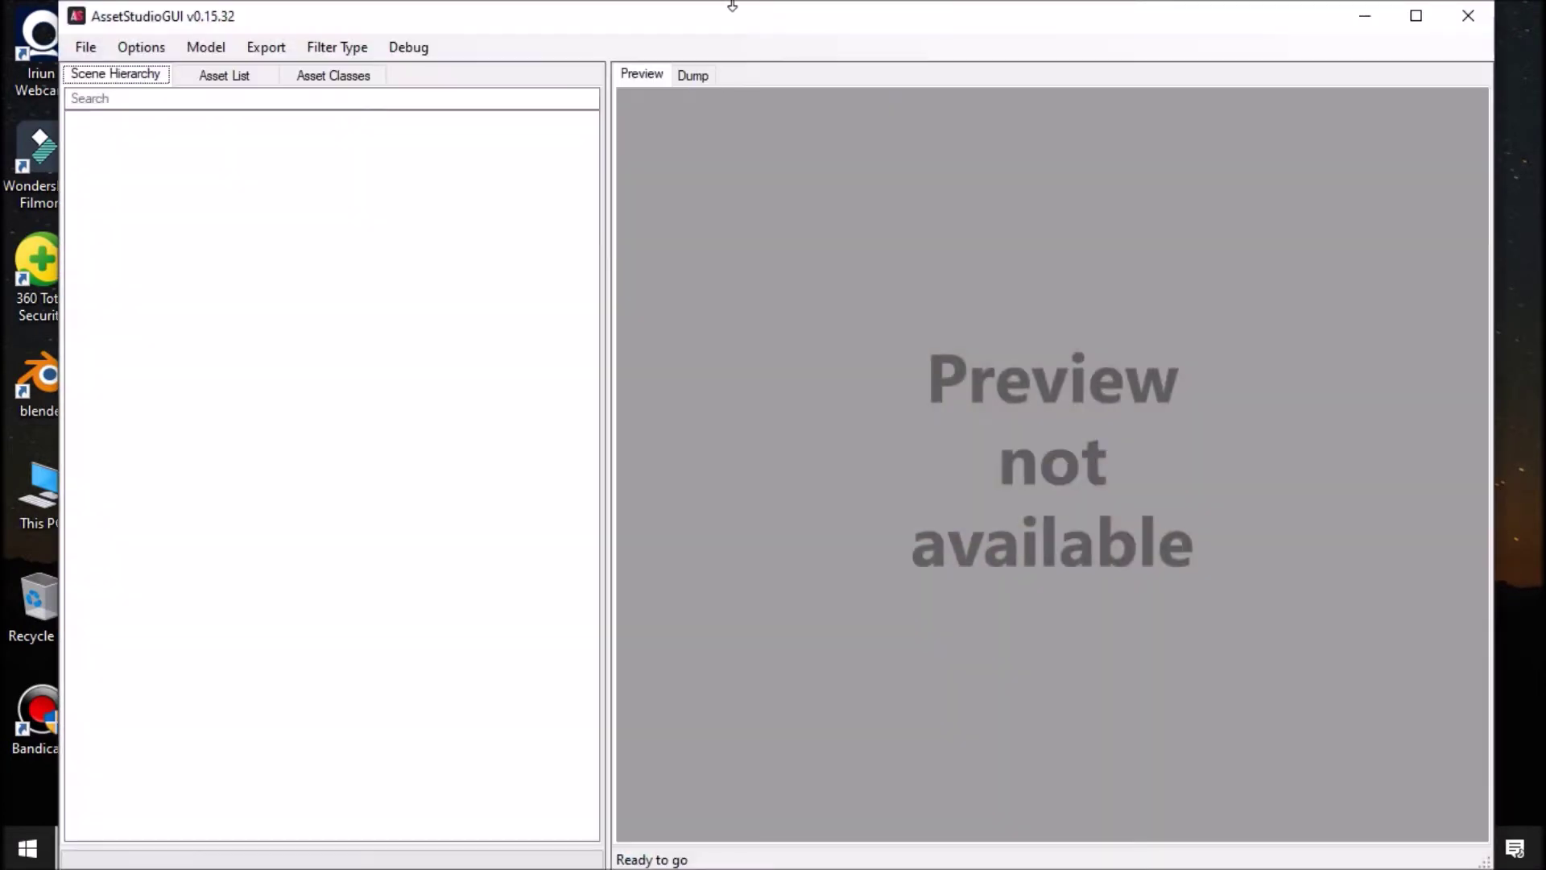
drag(732, 7, 1543, 48)
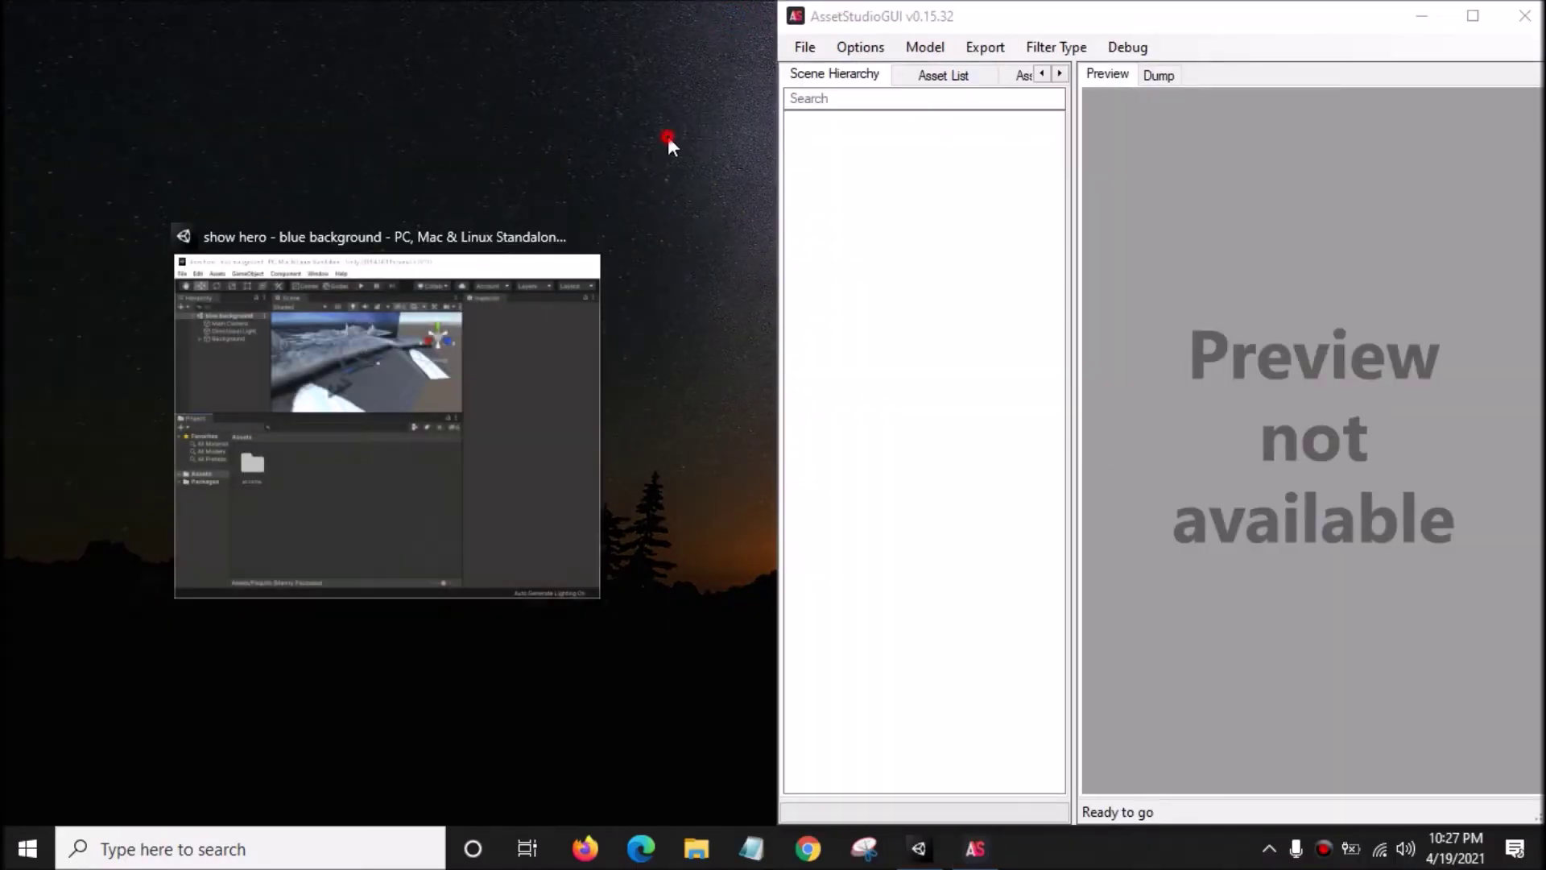
click(366, 459)
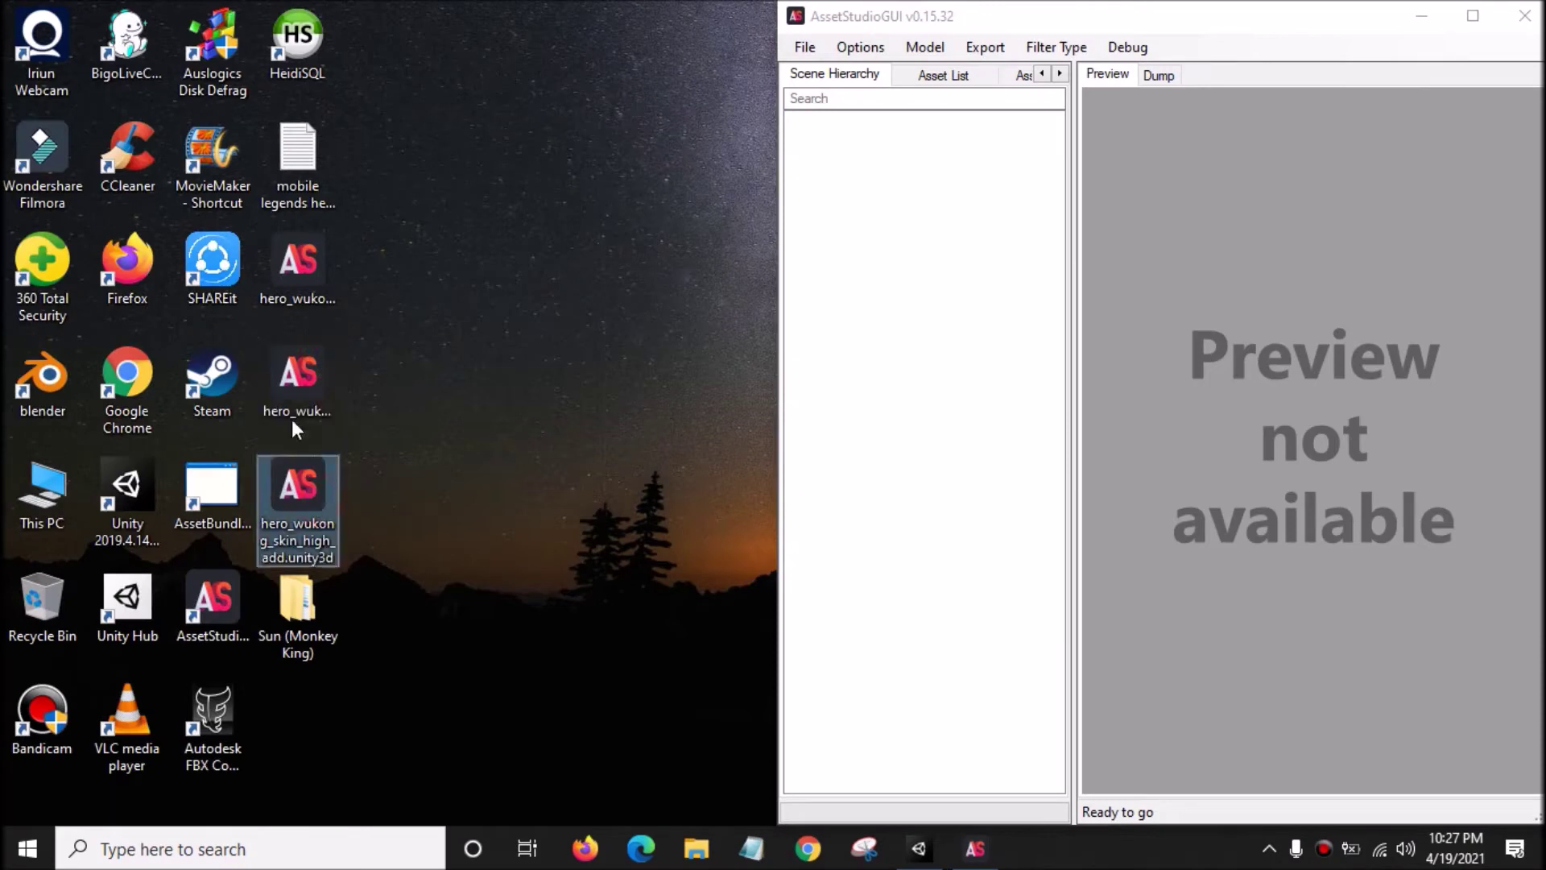
Drop hero_wukong_skin.unity3d and hero_wukong.unity3d into AssetStudio, maximize, and expand the bundles.
click(303, 292)
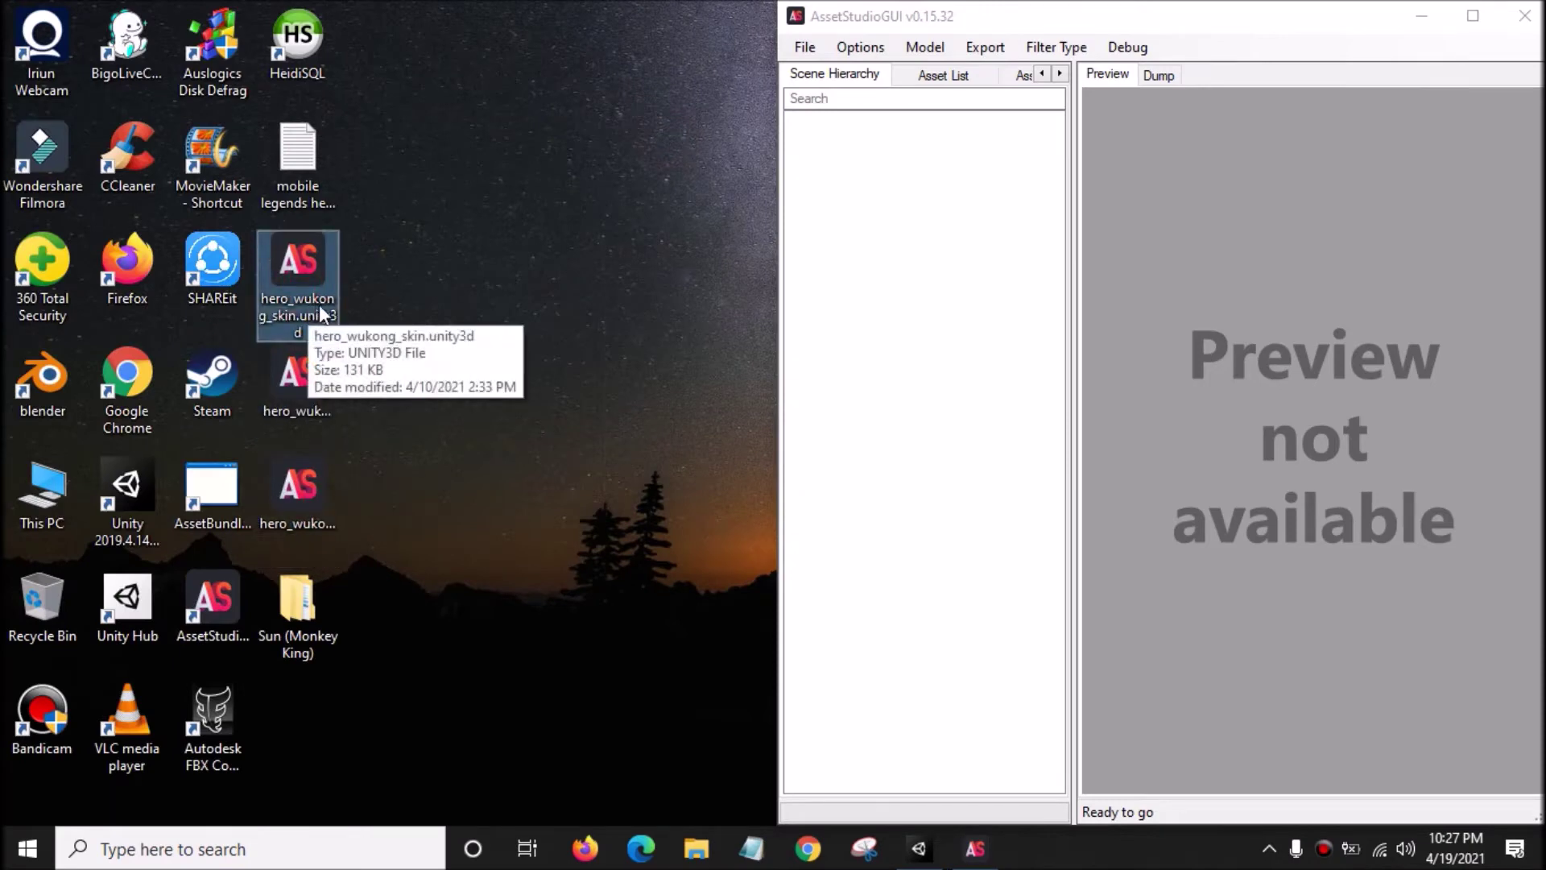
click(304, 385)
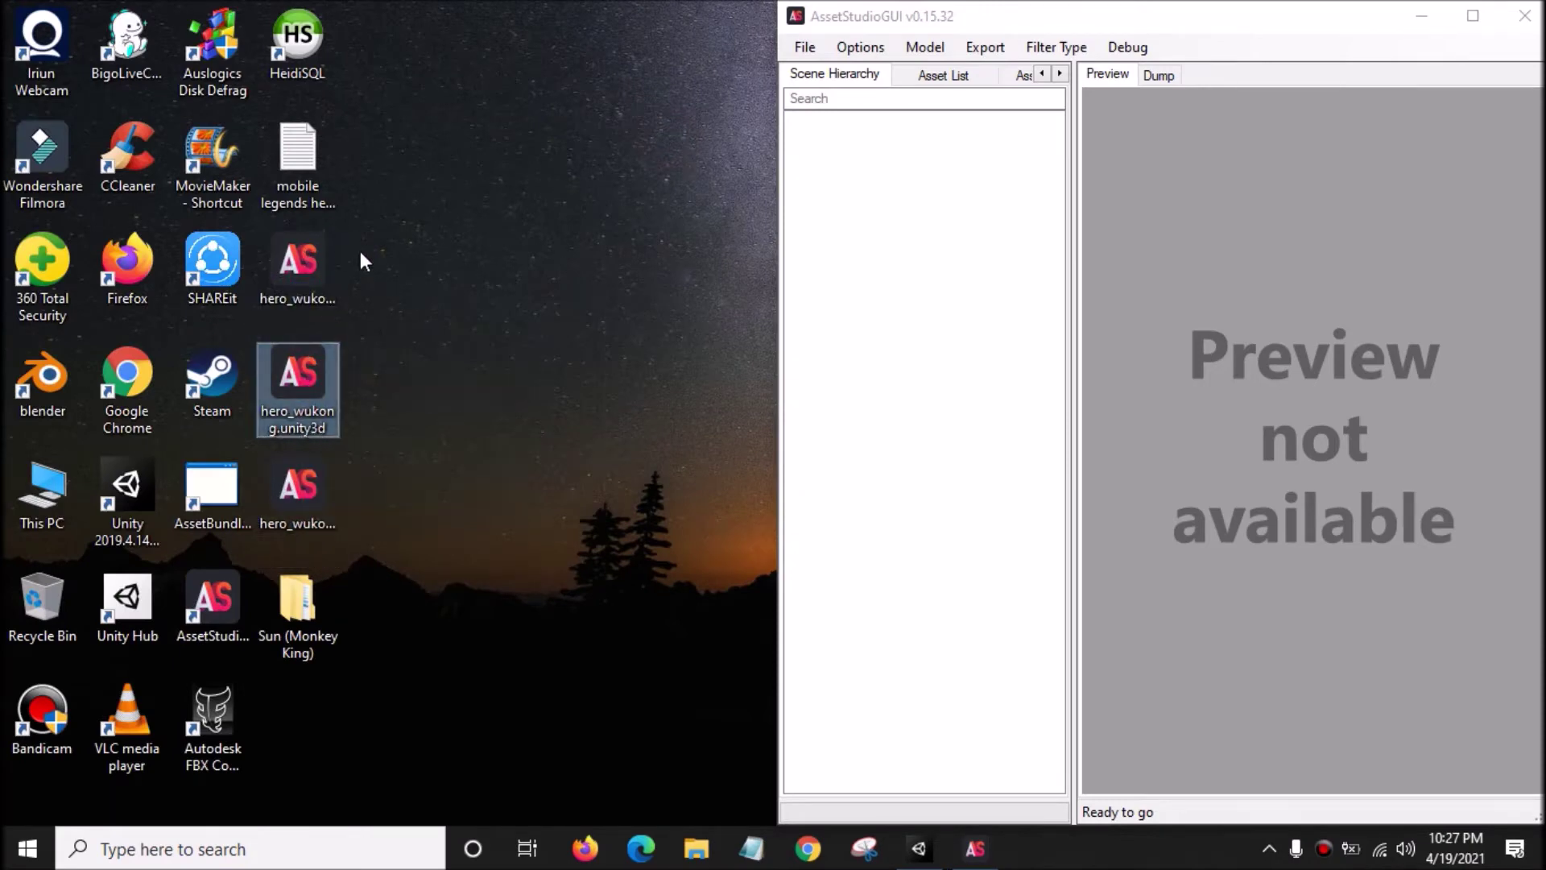
drag(370, 233, 266, 426)
drag(306, 264, 896, 306)
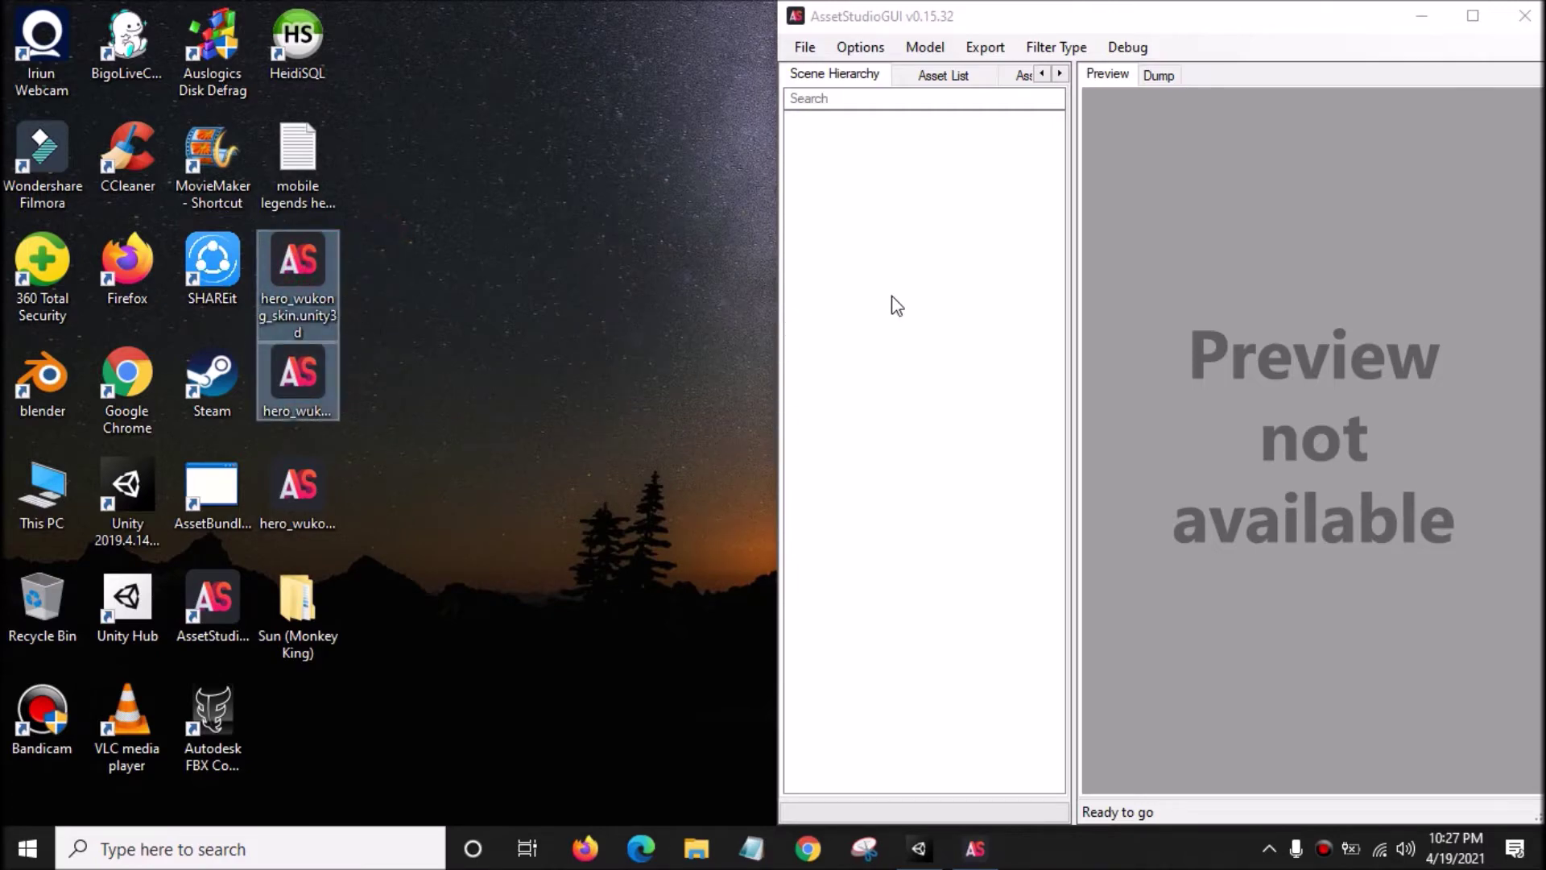
drag(1018, 16, 966, 1)
click(298, 384)
click(23, 112)
click(23, 148)
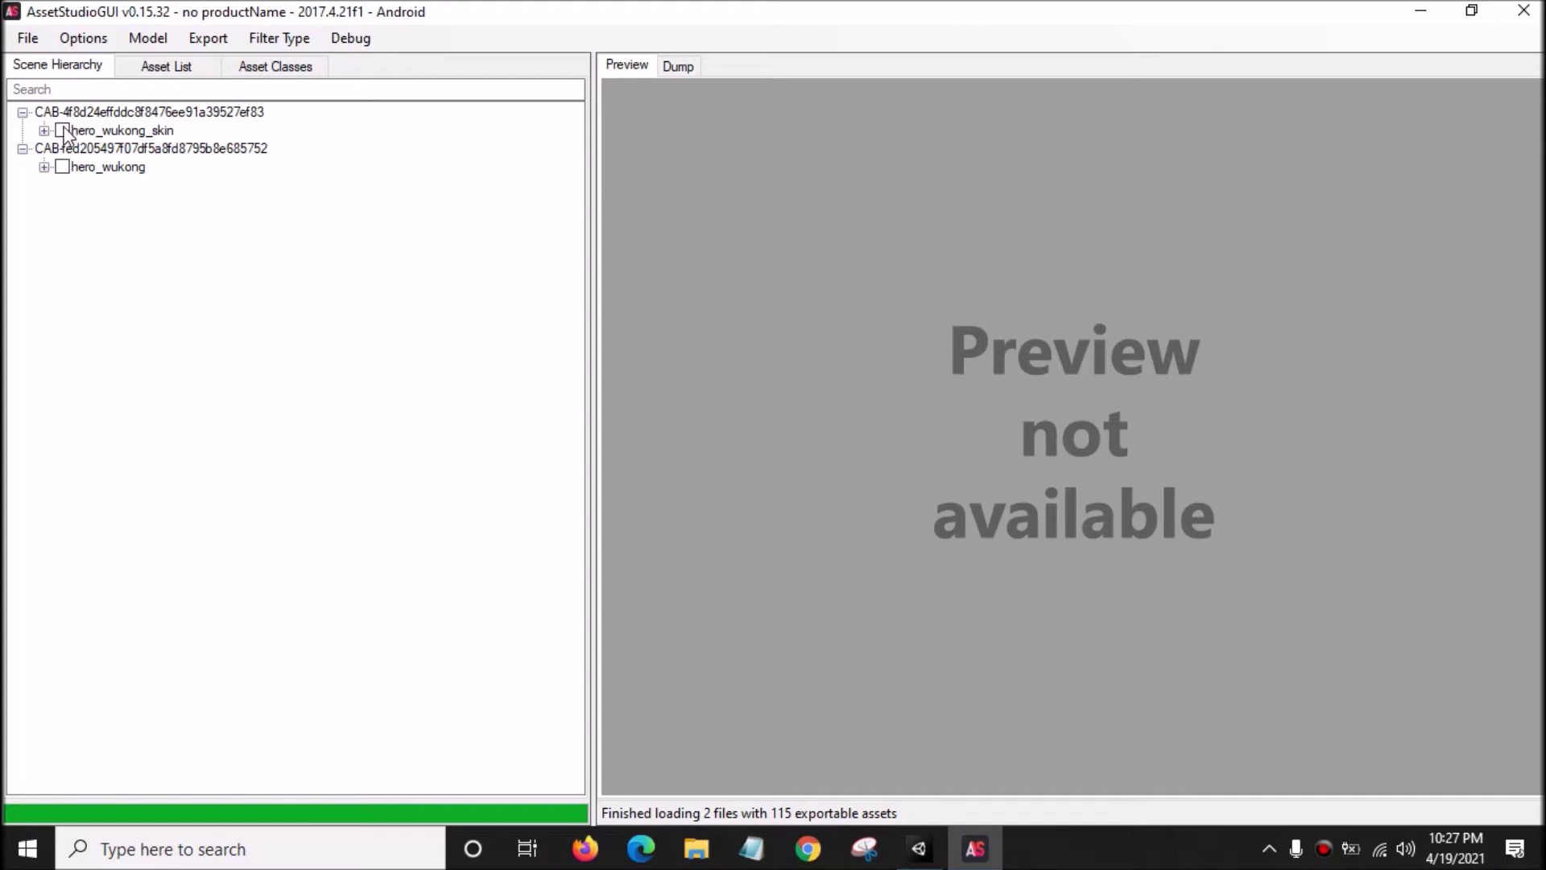
Sort the Asset List by Type and preview the monkeyking mesh facing forward.
click(179, 71)
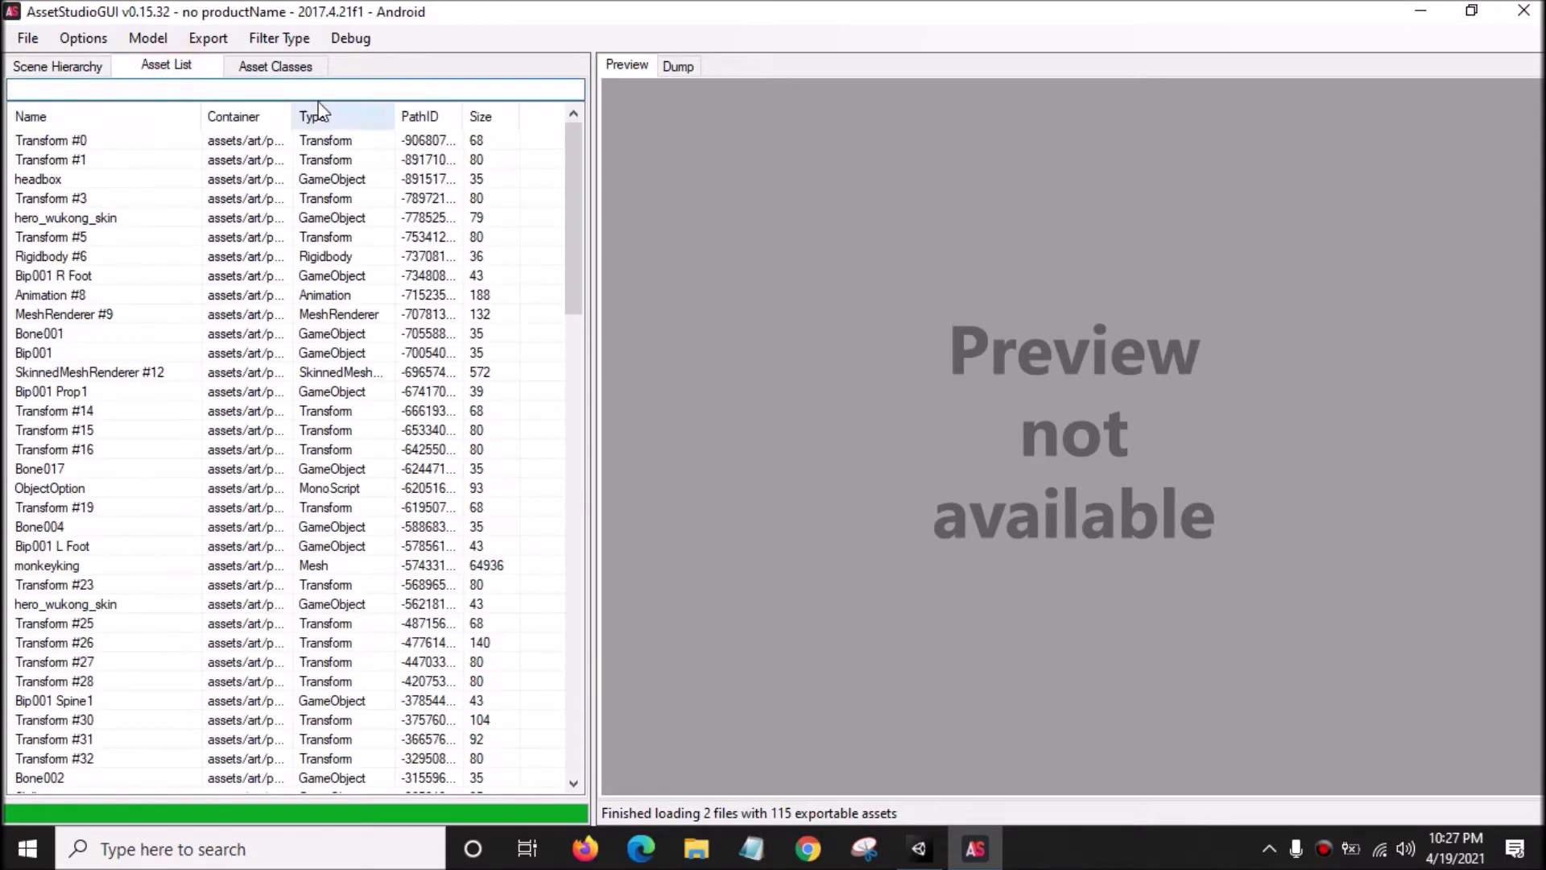
click(320, 115)
drag(568, 246, 594, 453)
click(354, 624)
mouse_move(838, 524)
mouse_down()
mouse_move(915, 515)
mouse_move(1039, 301)
mouse_move(1041, 322)
mouse_move(1187, 249)
mouse_move(992, 340)
mouse_move(1035, 330)
mouse_move(1062, 307)
mouse_move(950, 323)
mouse_up()
click(571, 373)
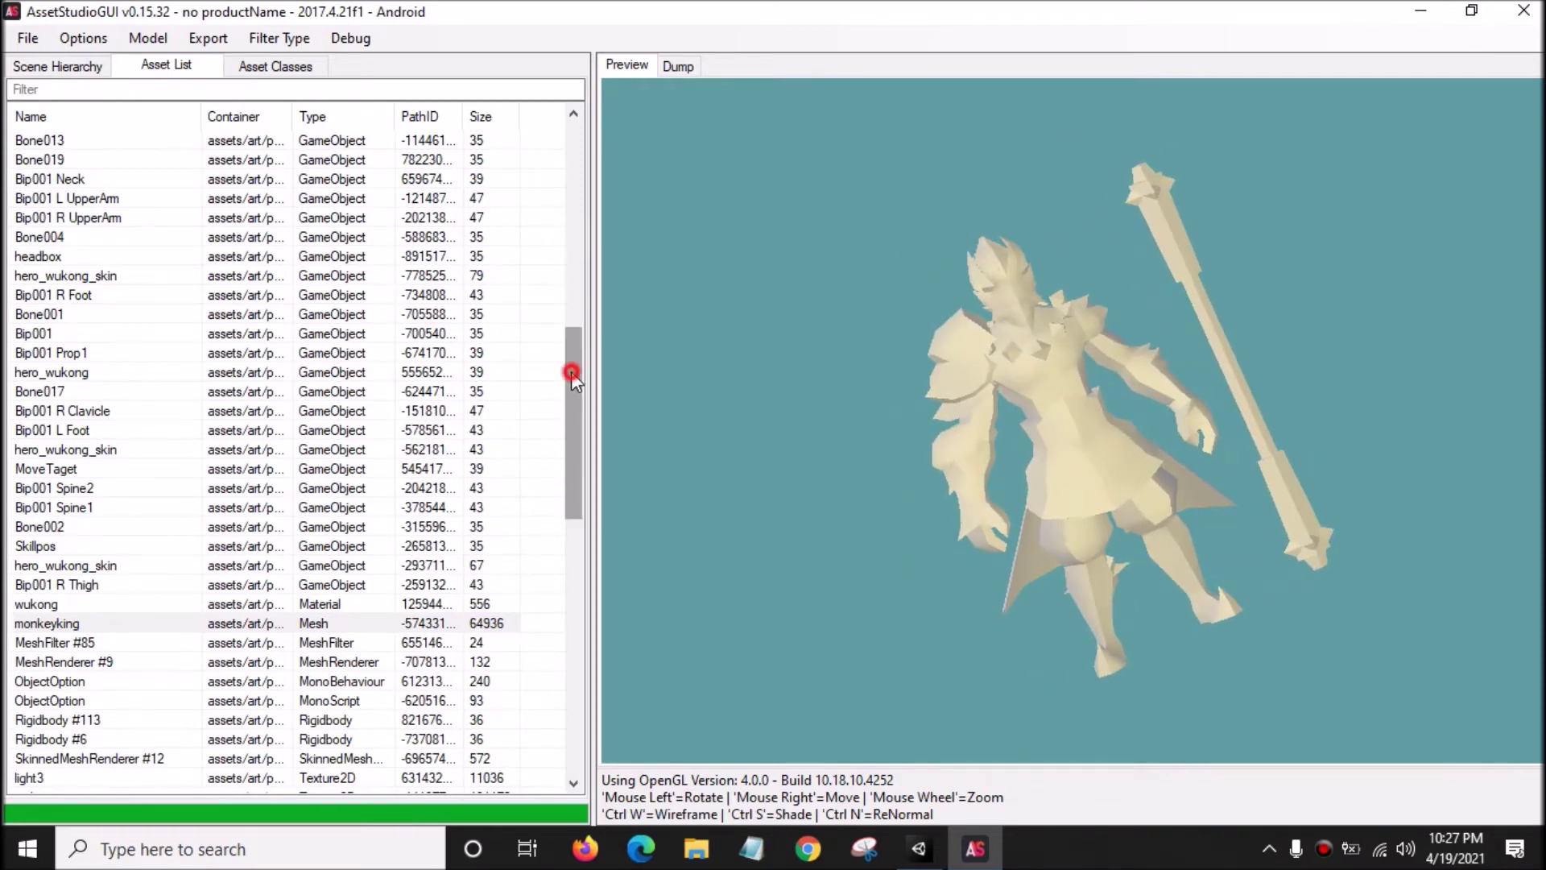
drag(571, 373, 555, 145)
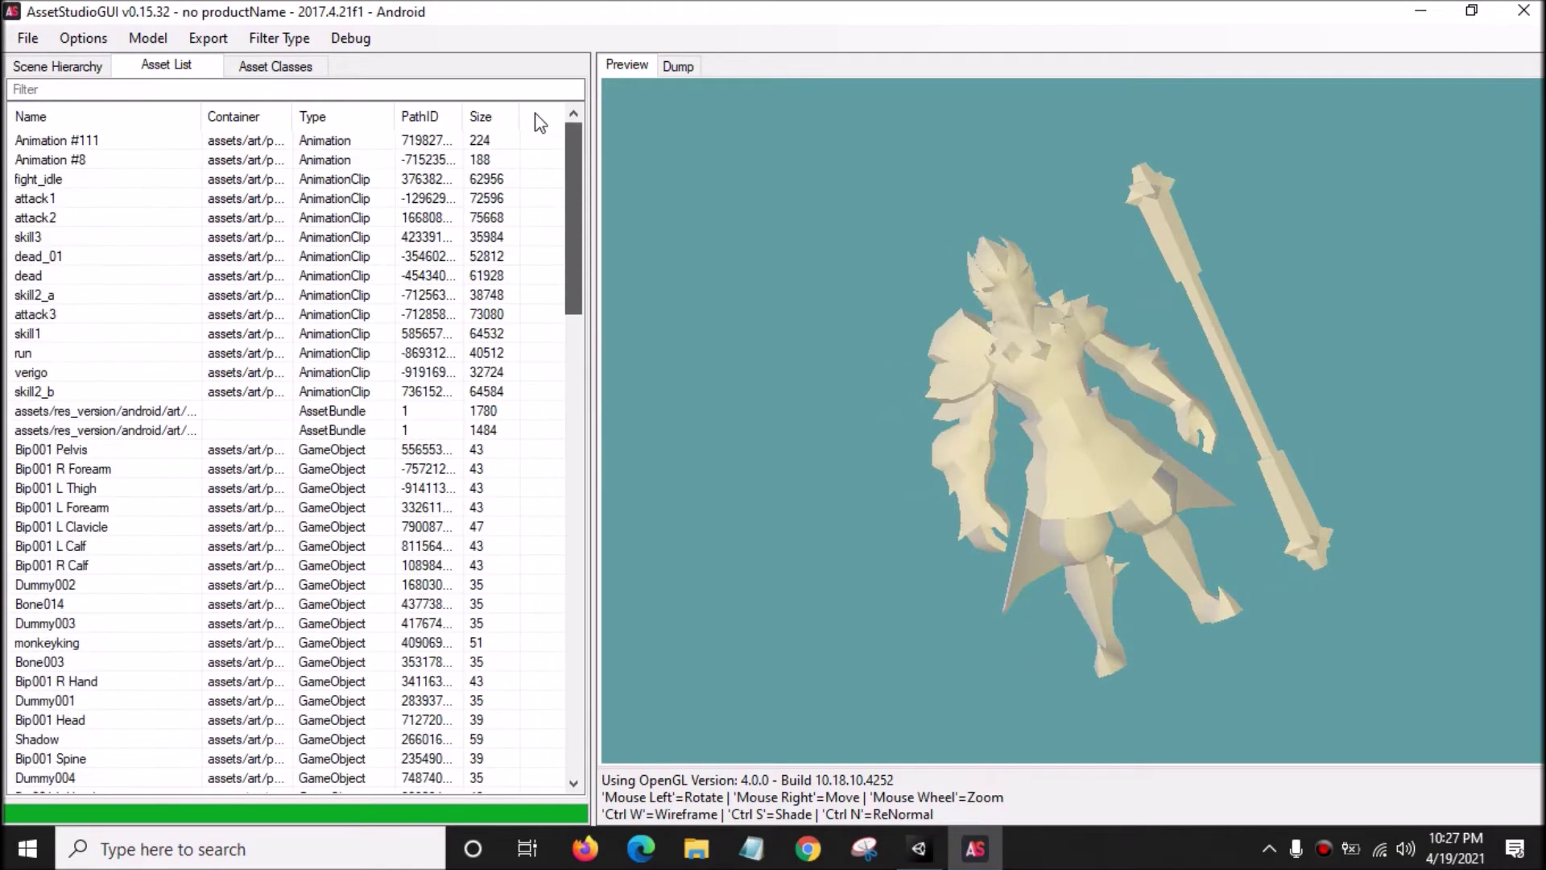
Tick hero_wukong_skin in the Scene Hierarchy for export.
click(68, 60)
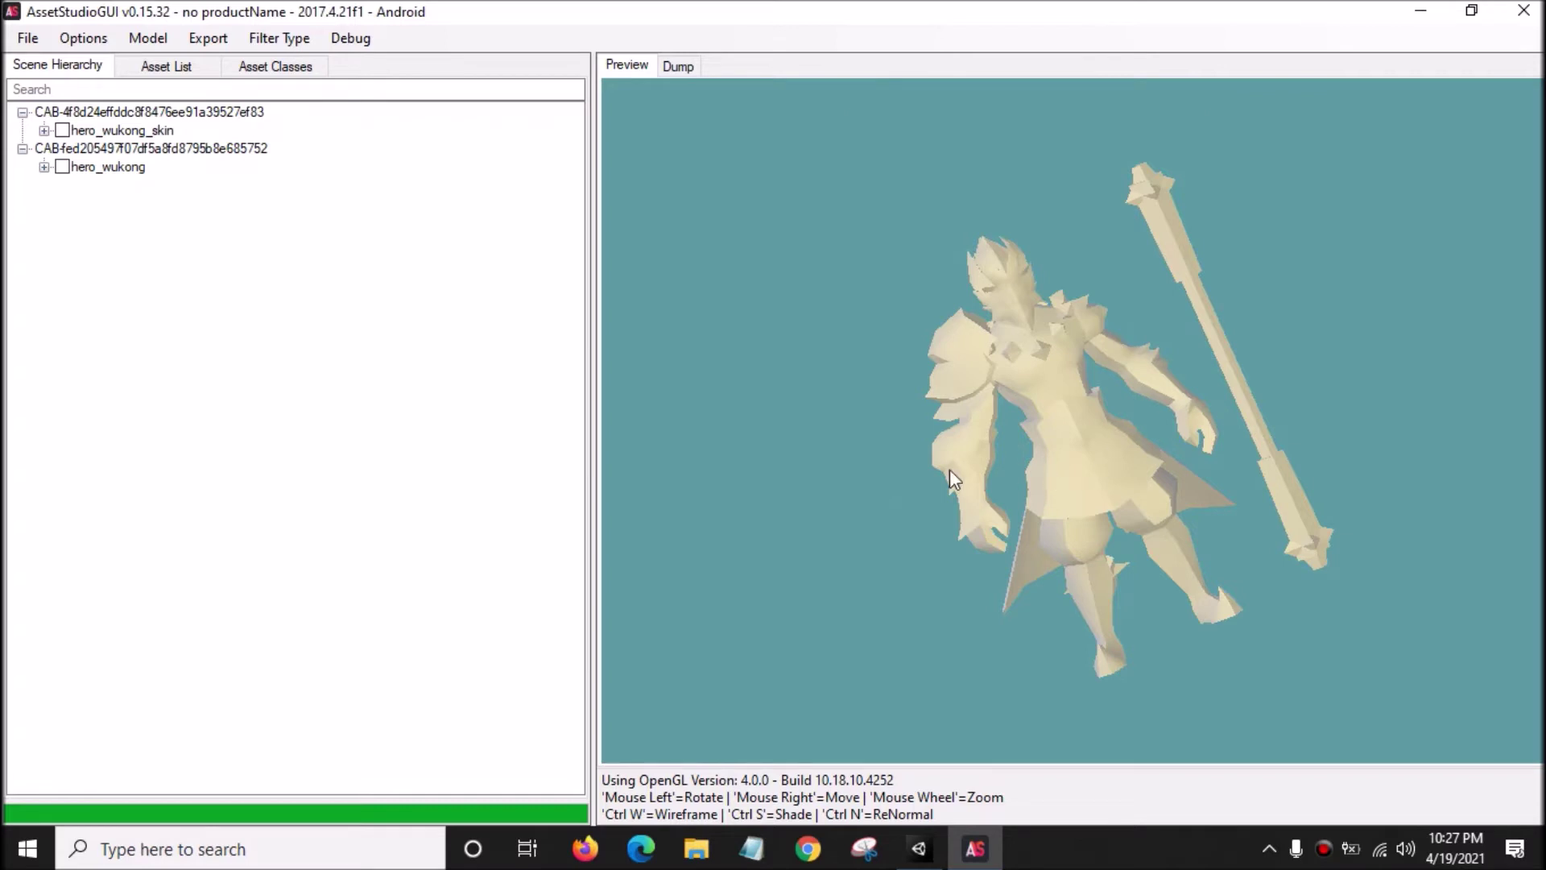
click(62, 130)
click(165, 131)
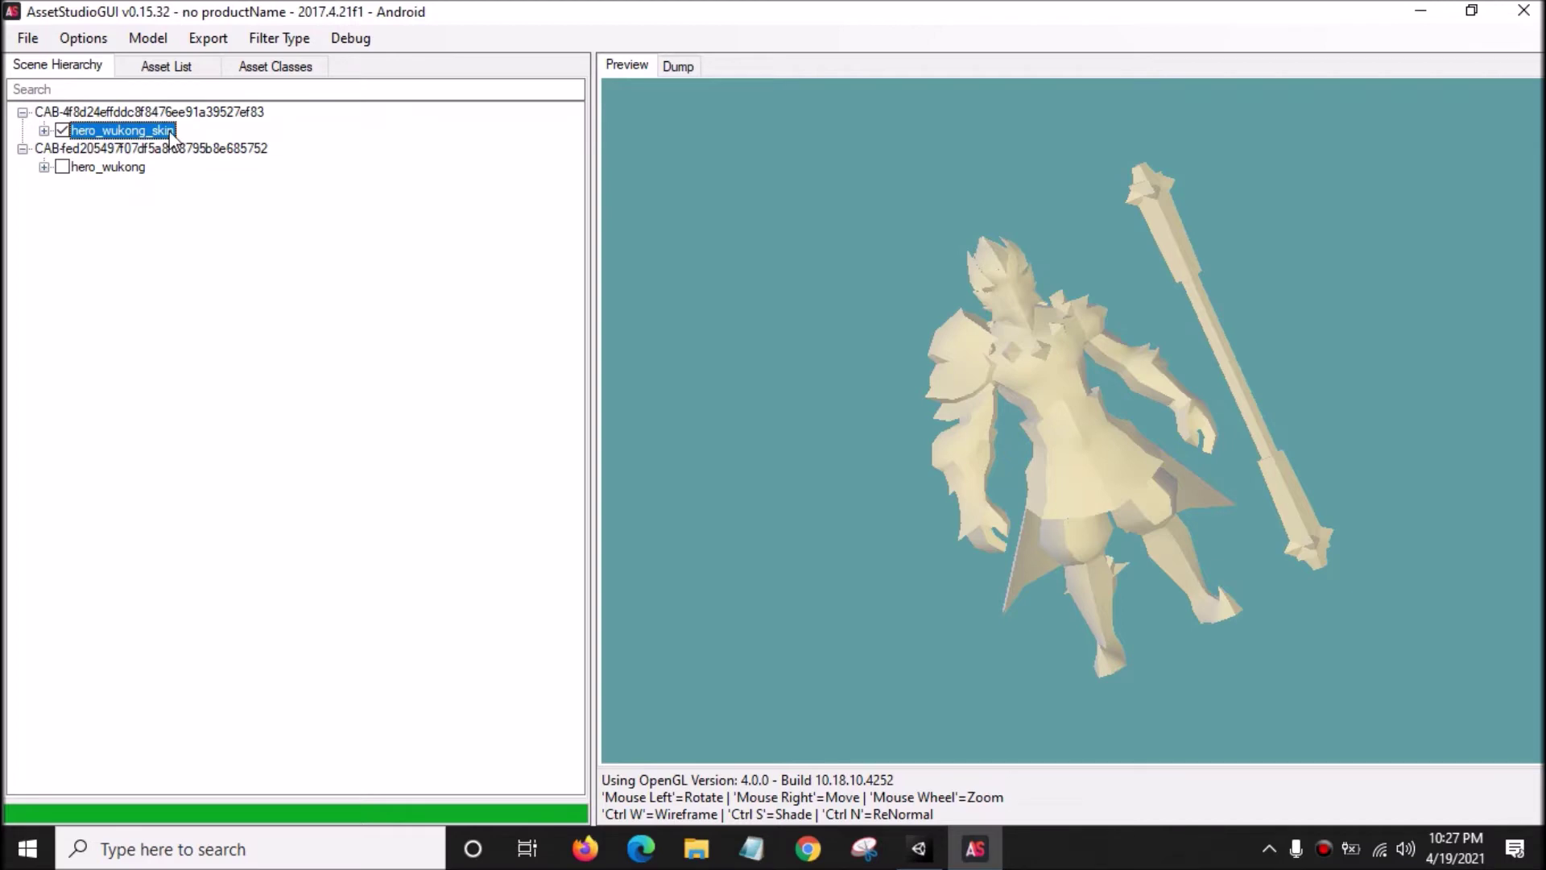
Select the animation clips from fight_idle through skill2_b.
click(166, 65)
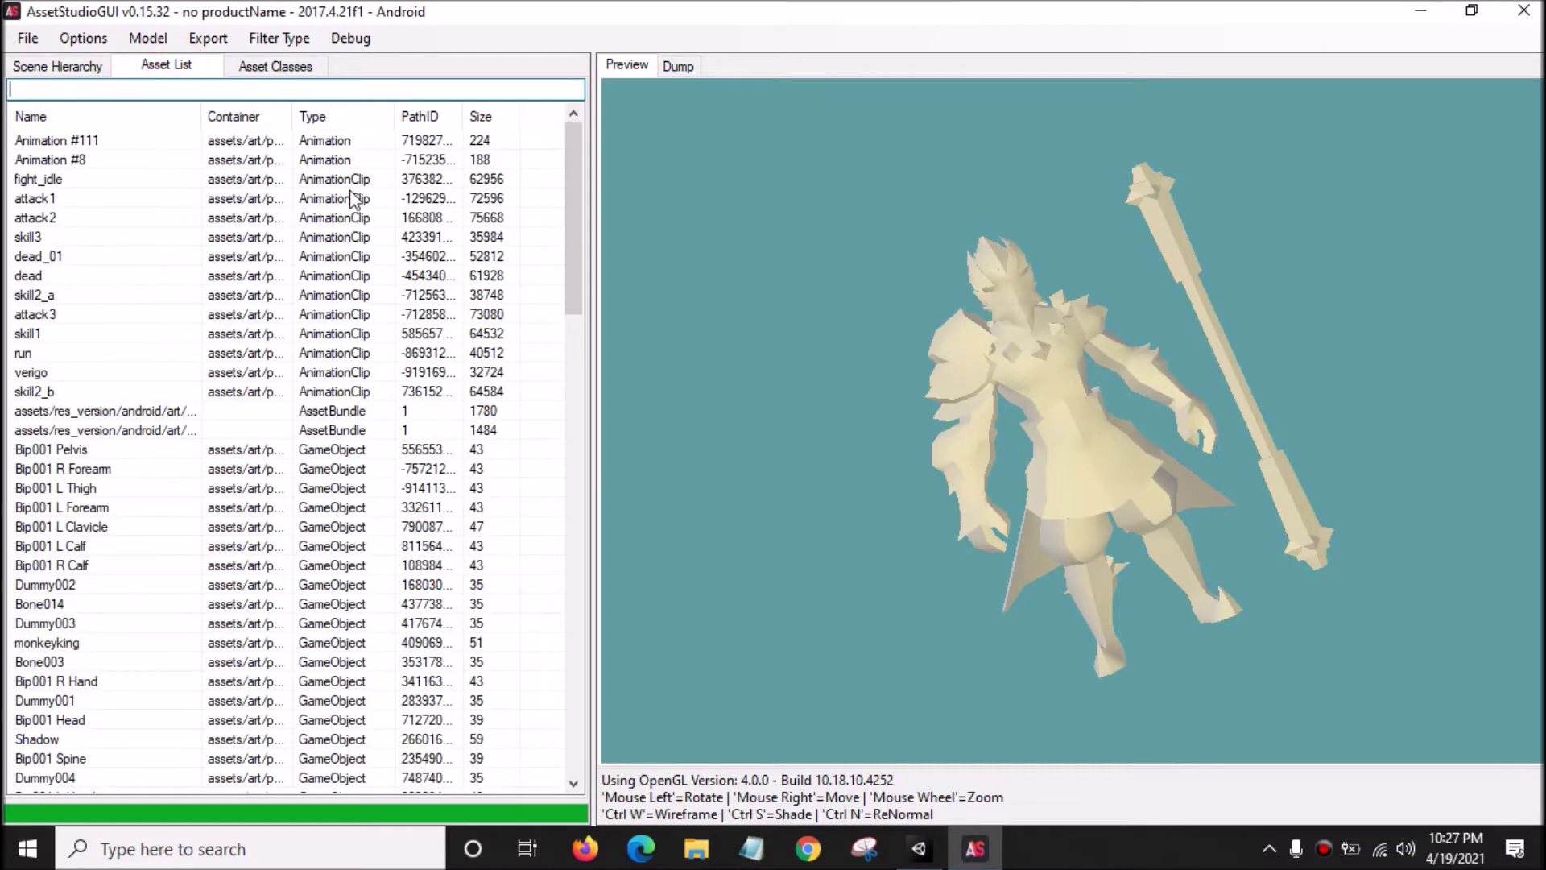
click(354, 184)
shift+click(354, 391)
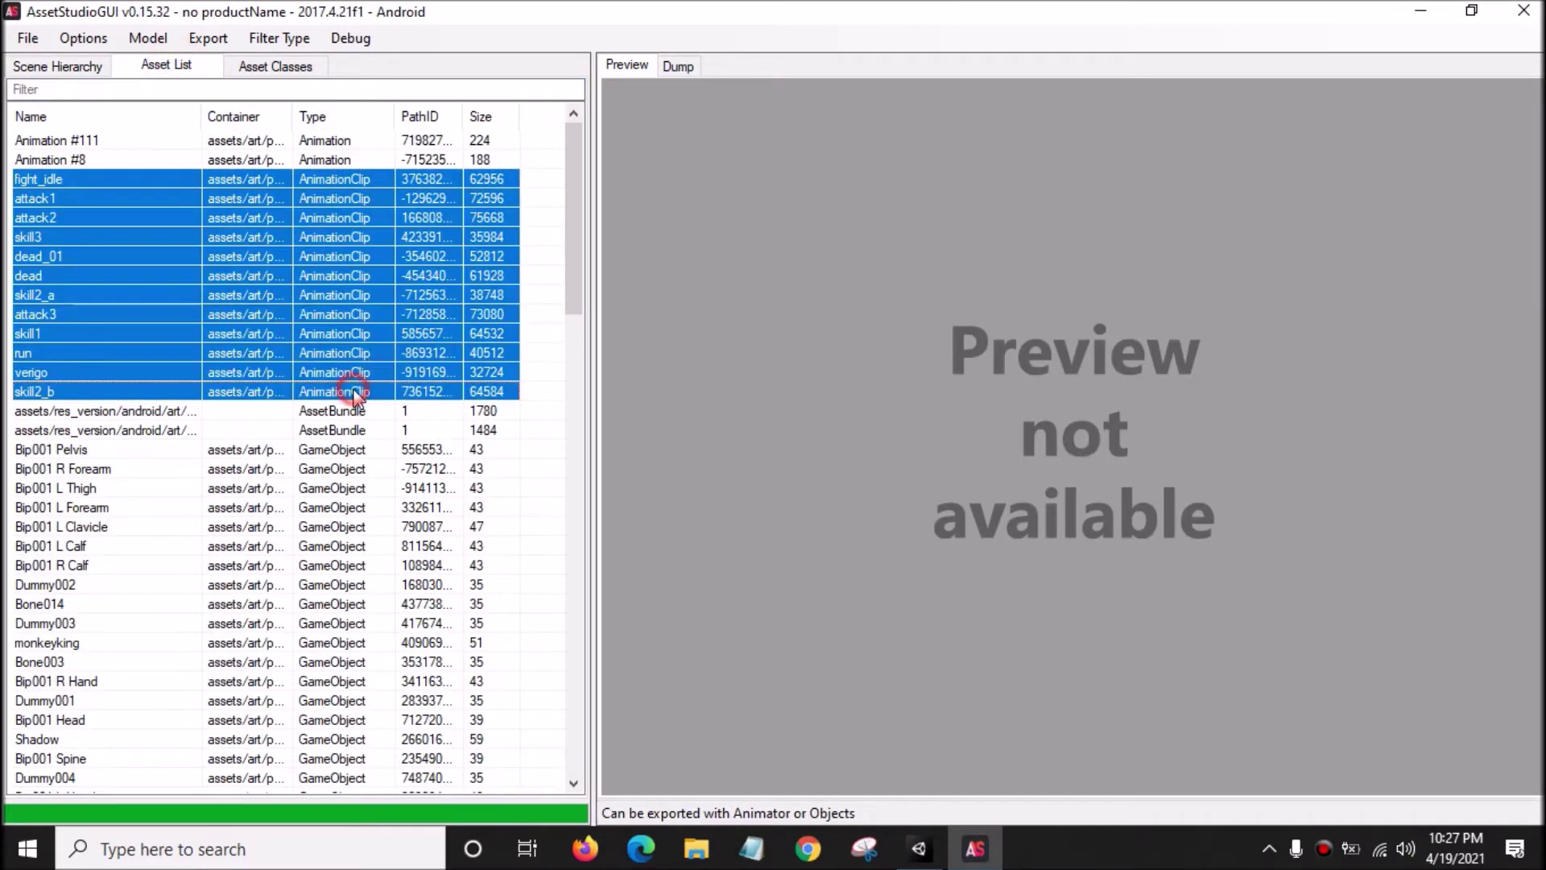
click(147, 38)
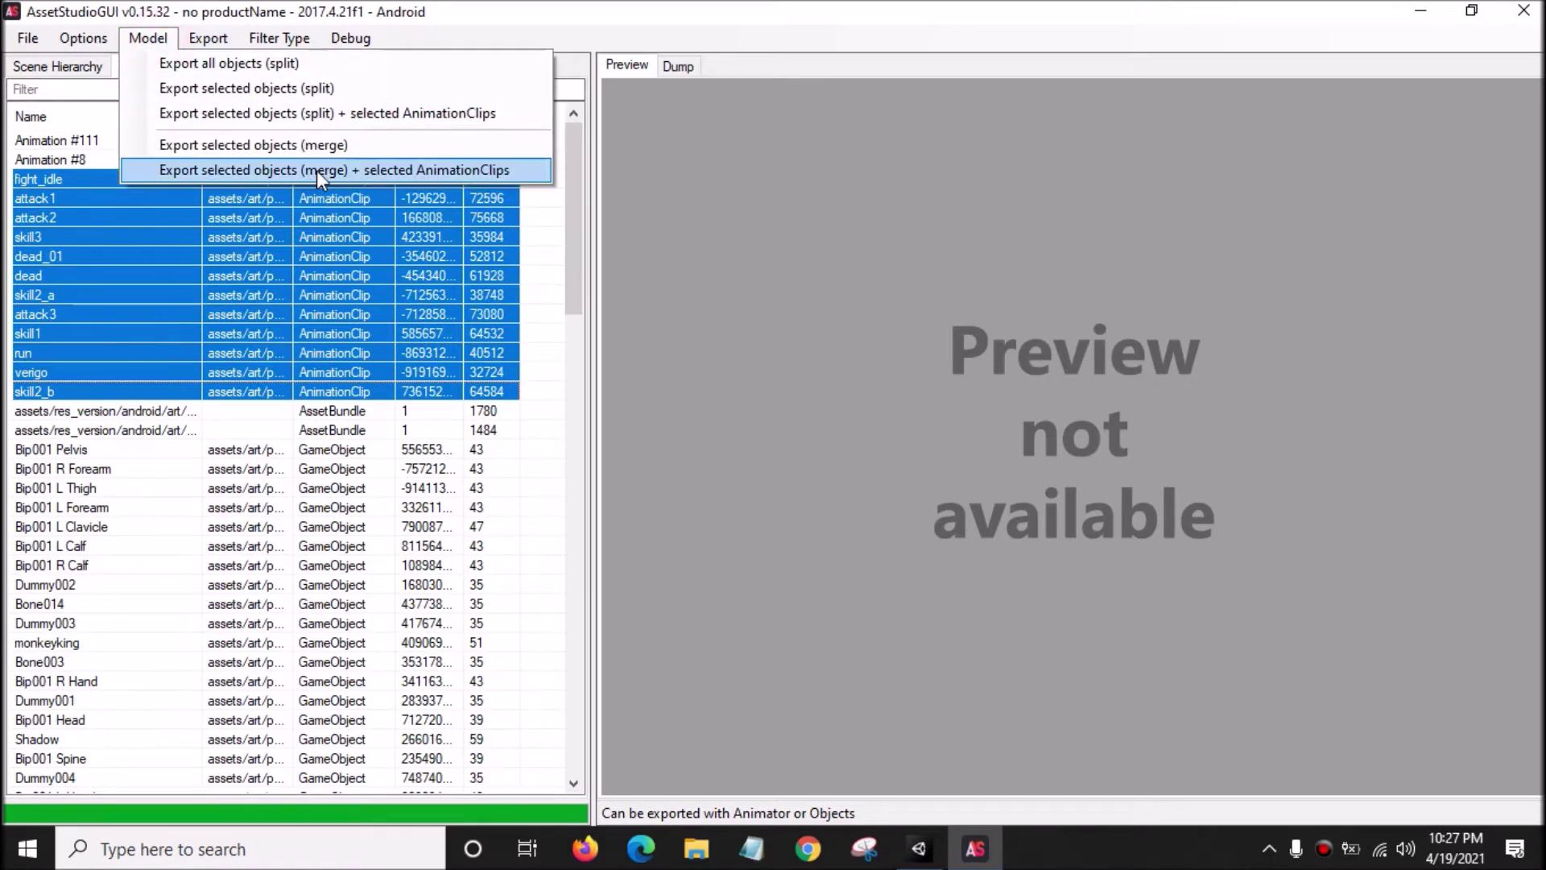
Export the merged model plus clips as FBX into Sun (Monkey King)\lowpoly.
click(341, 172)
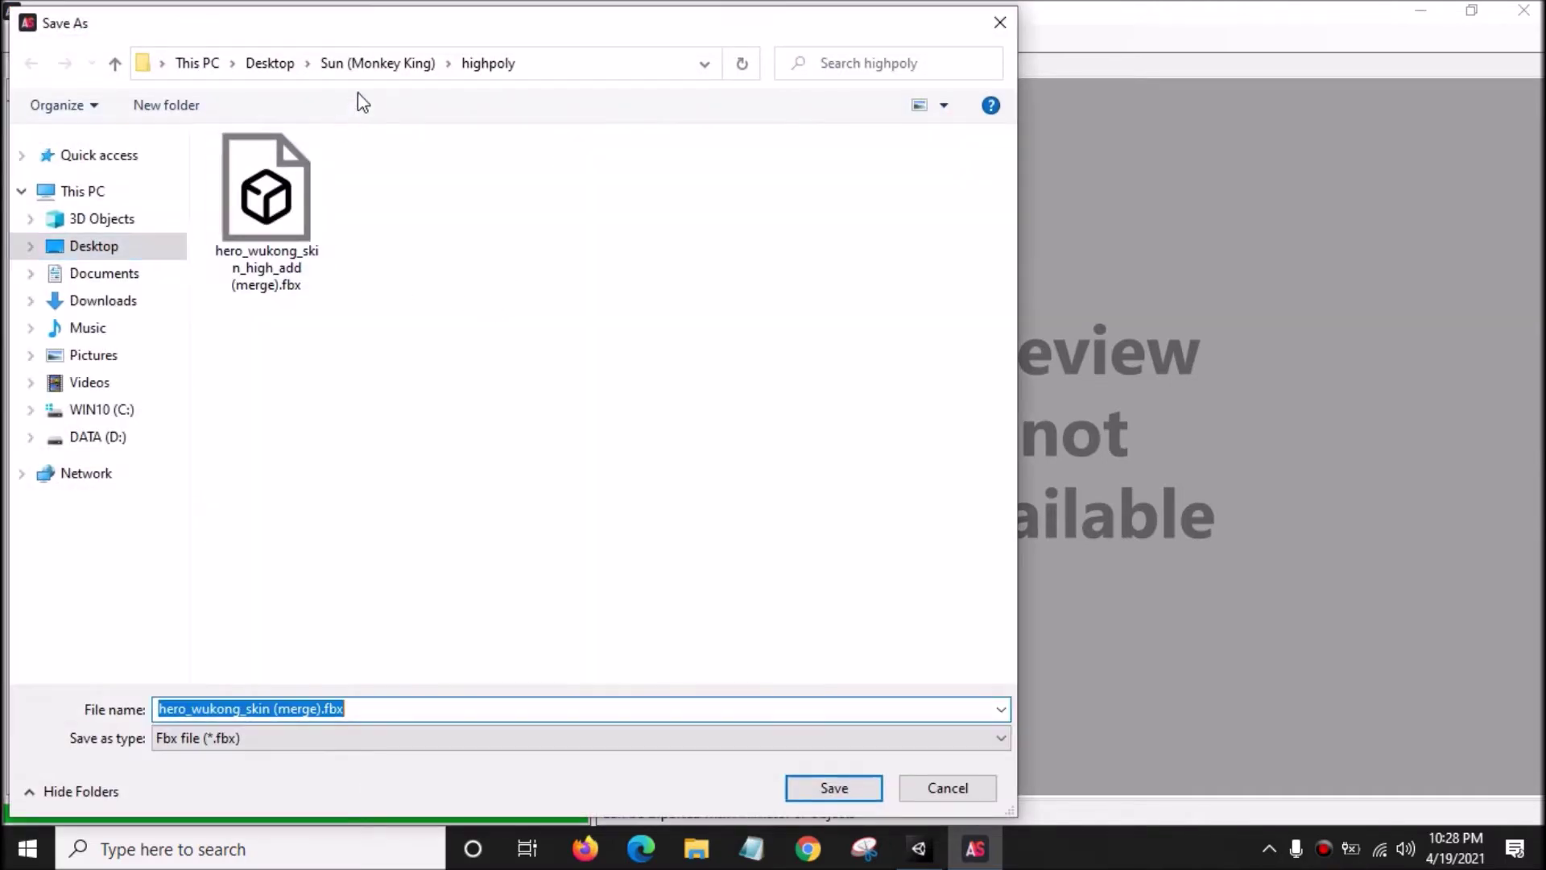
click(362, 62)
click(313, 198)
double_click(312, 197)
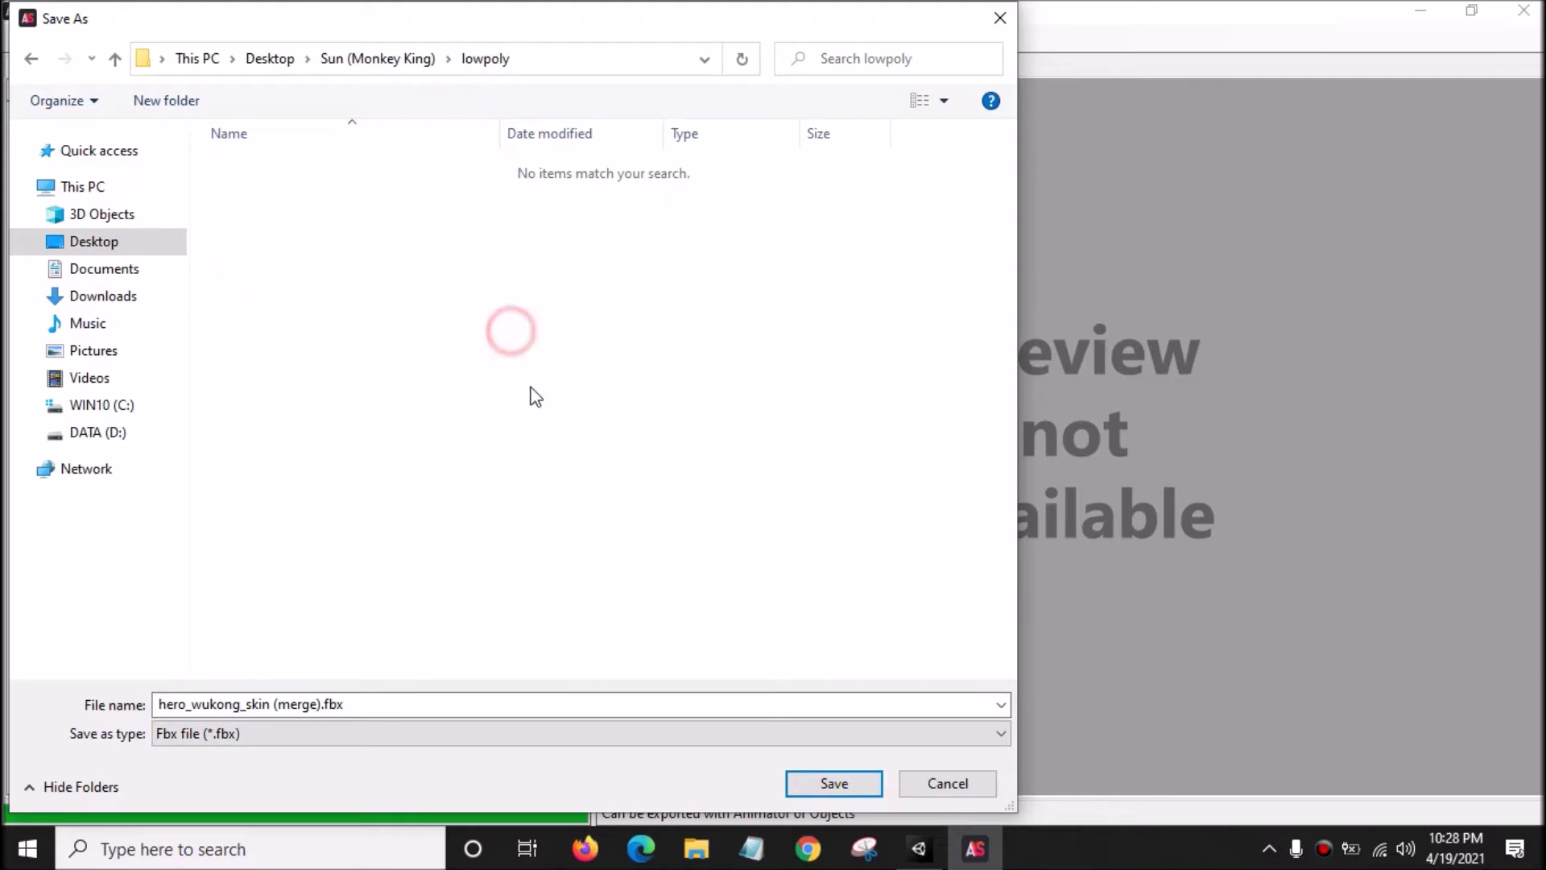
click(832, 783)
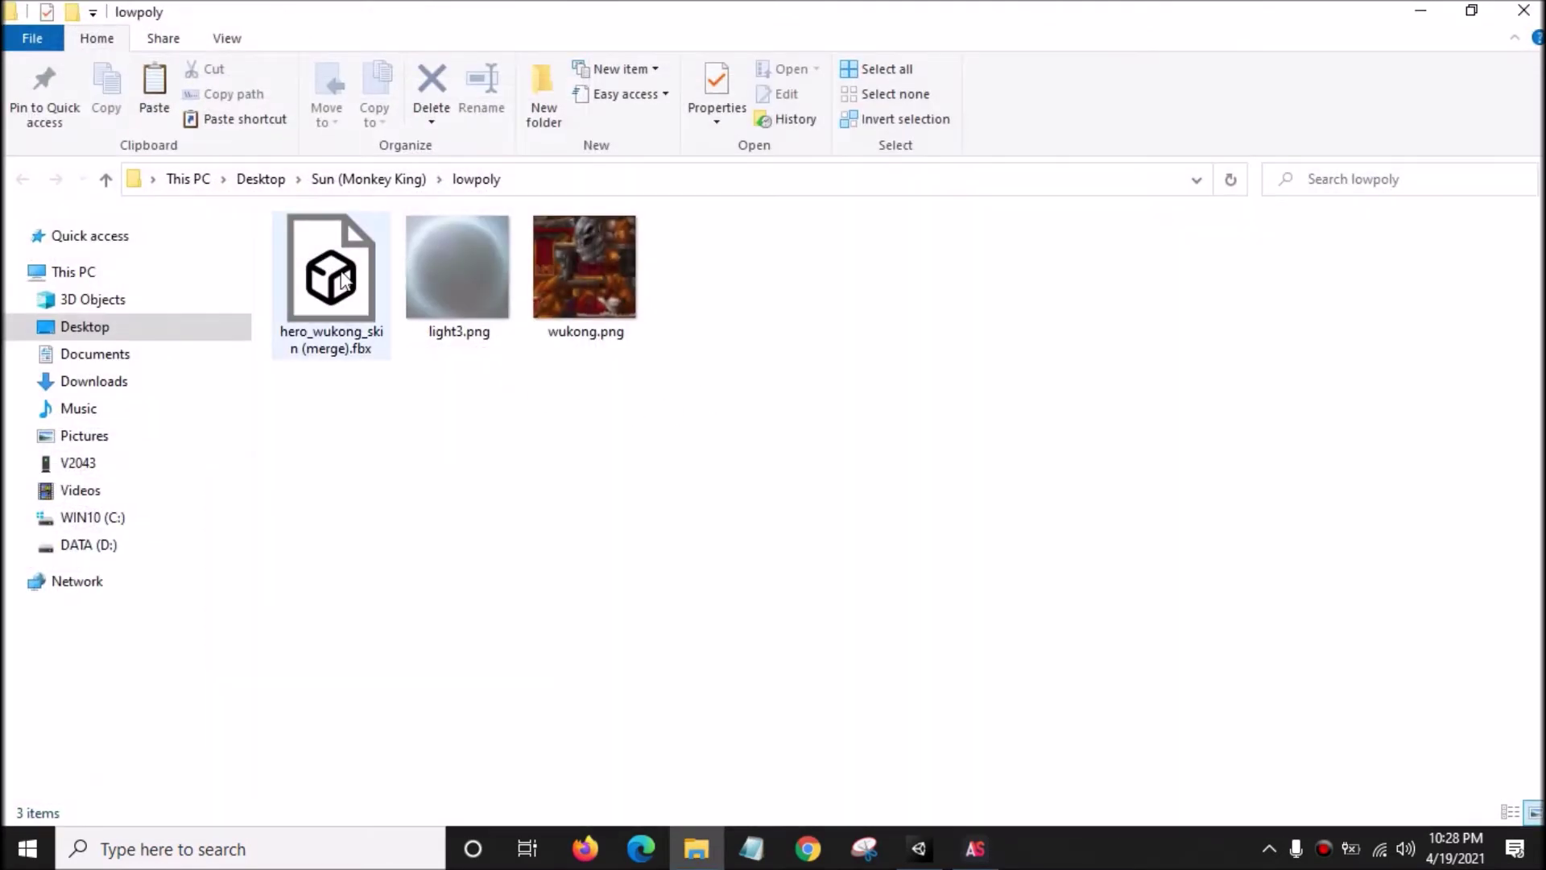
click(342, 279)
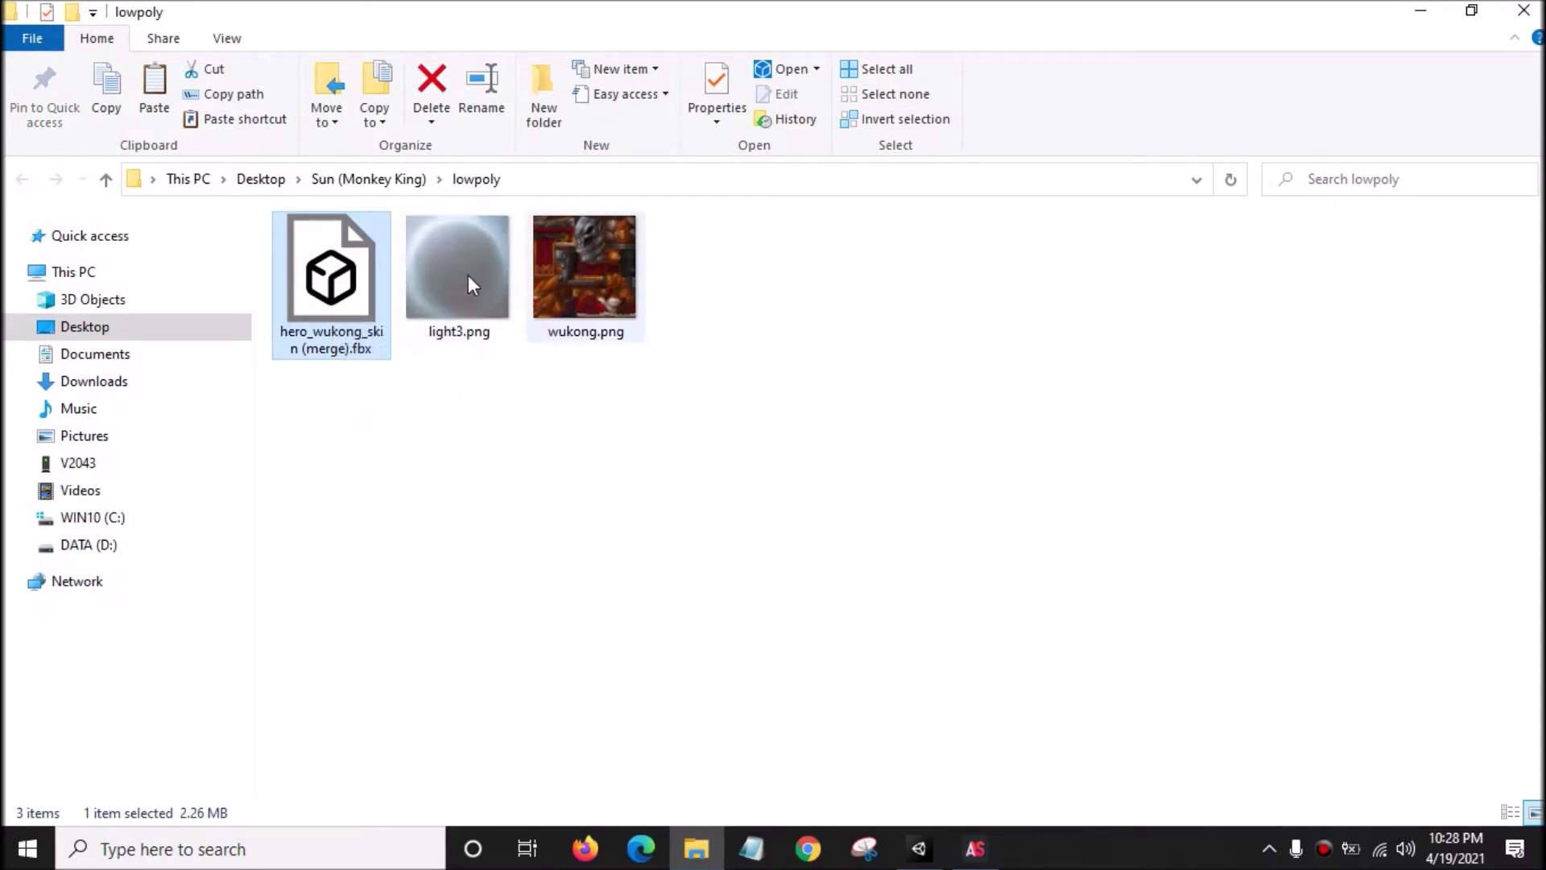
Select wukong.png, close the lowpoly Explorer window and AssetStudioGUI, then refresh the desktop.
click(632, 286)
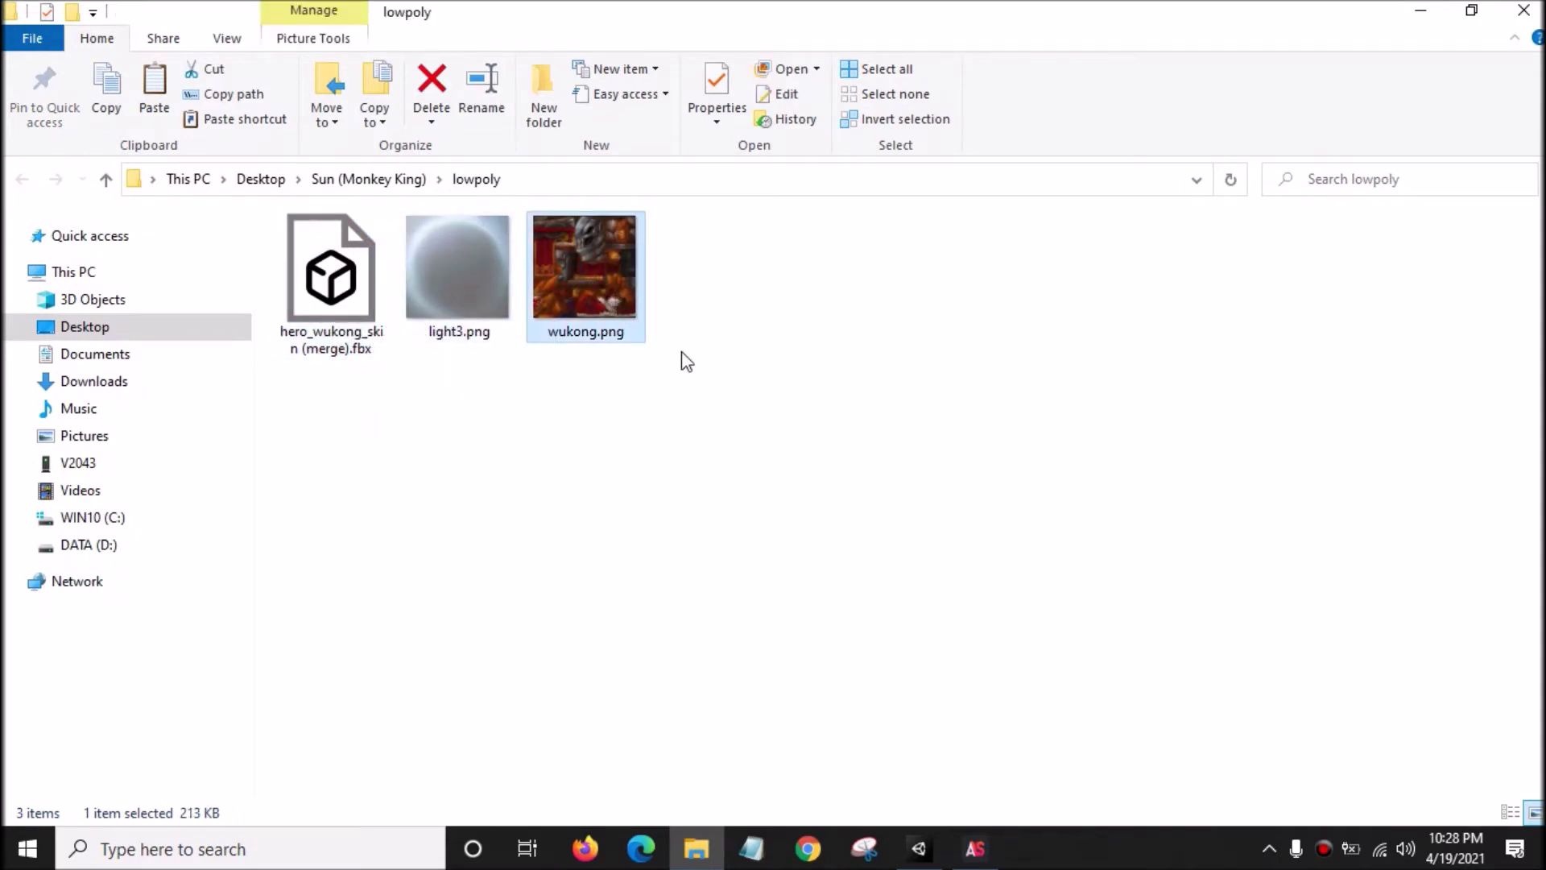
click(1523, 10)
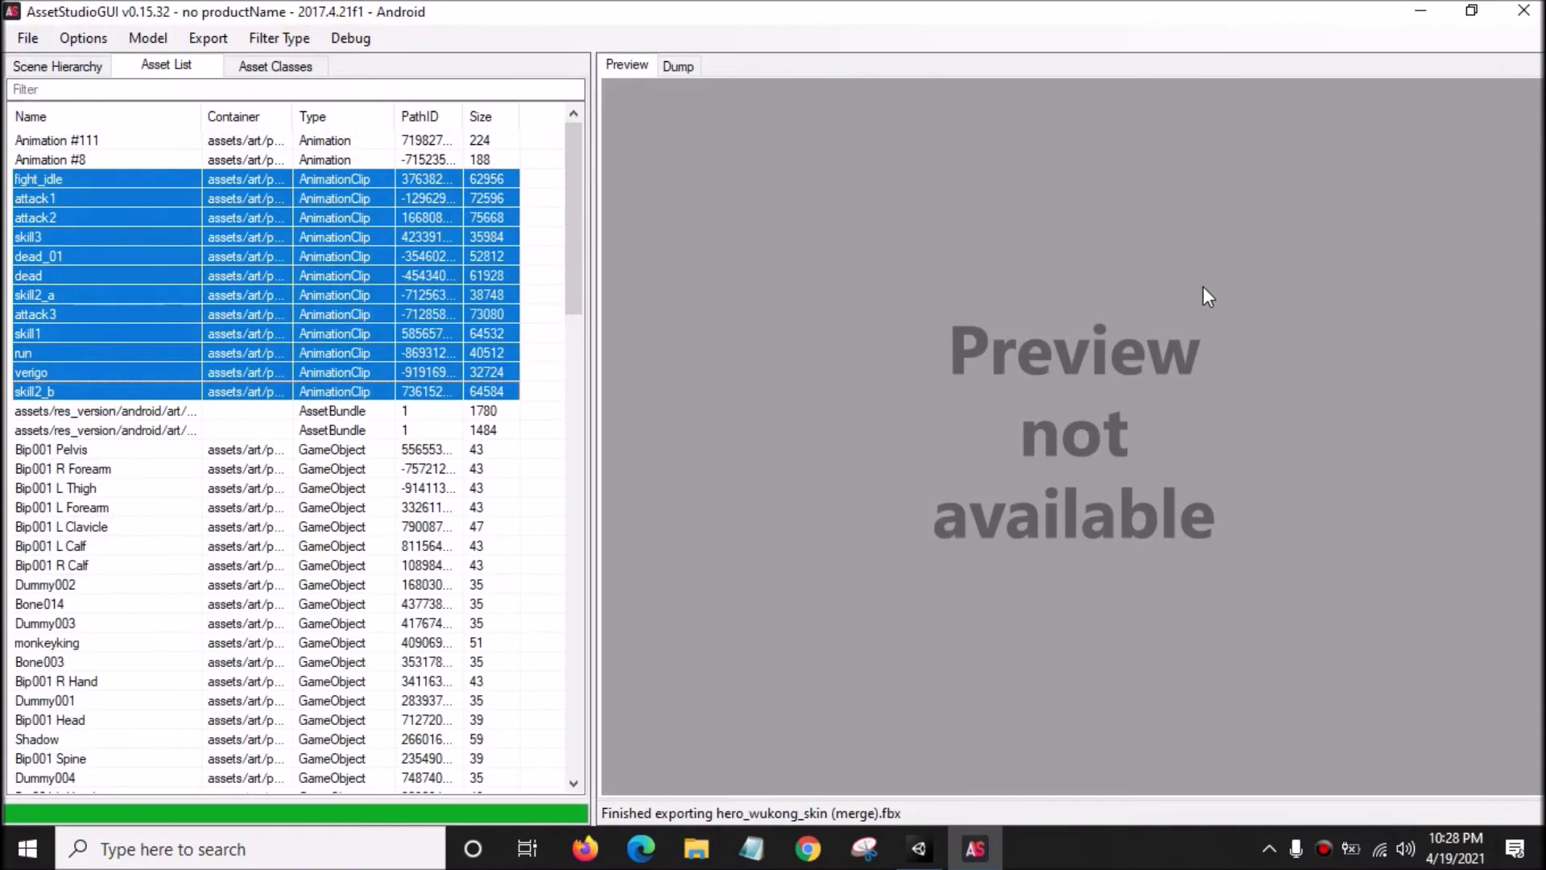
click(1530, 8)
right_click(845, 254)
click(932, 322)
click(694, 444)
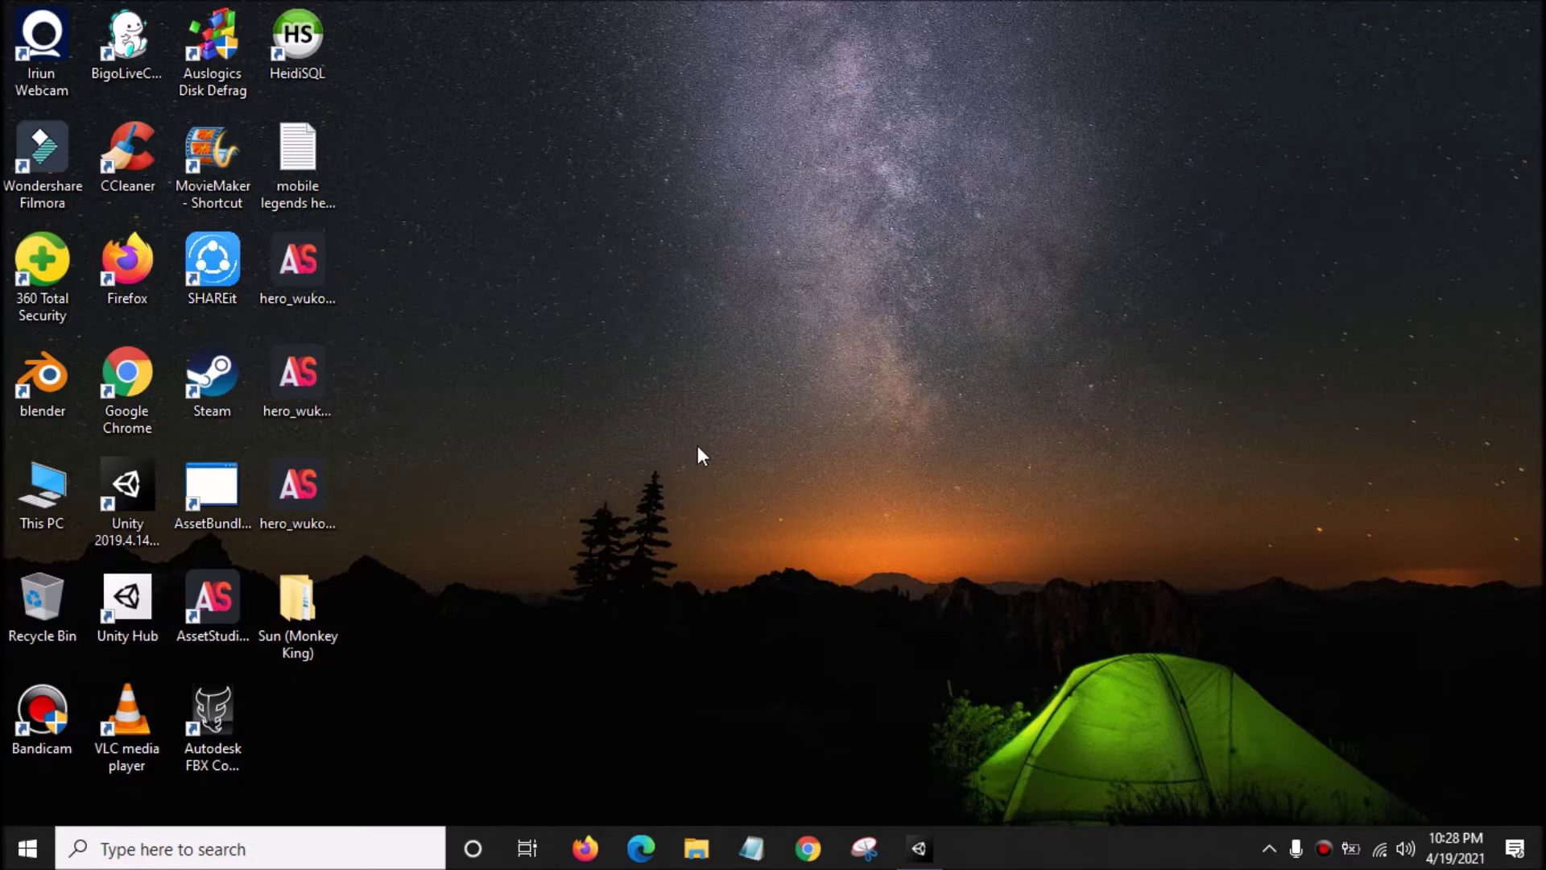
Bring Unity back and deactivate the Background object.
click(918, 848)
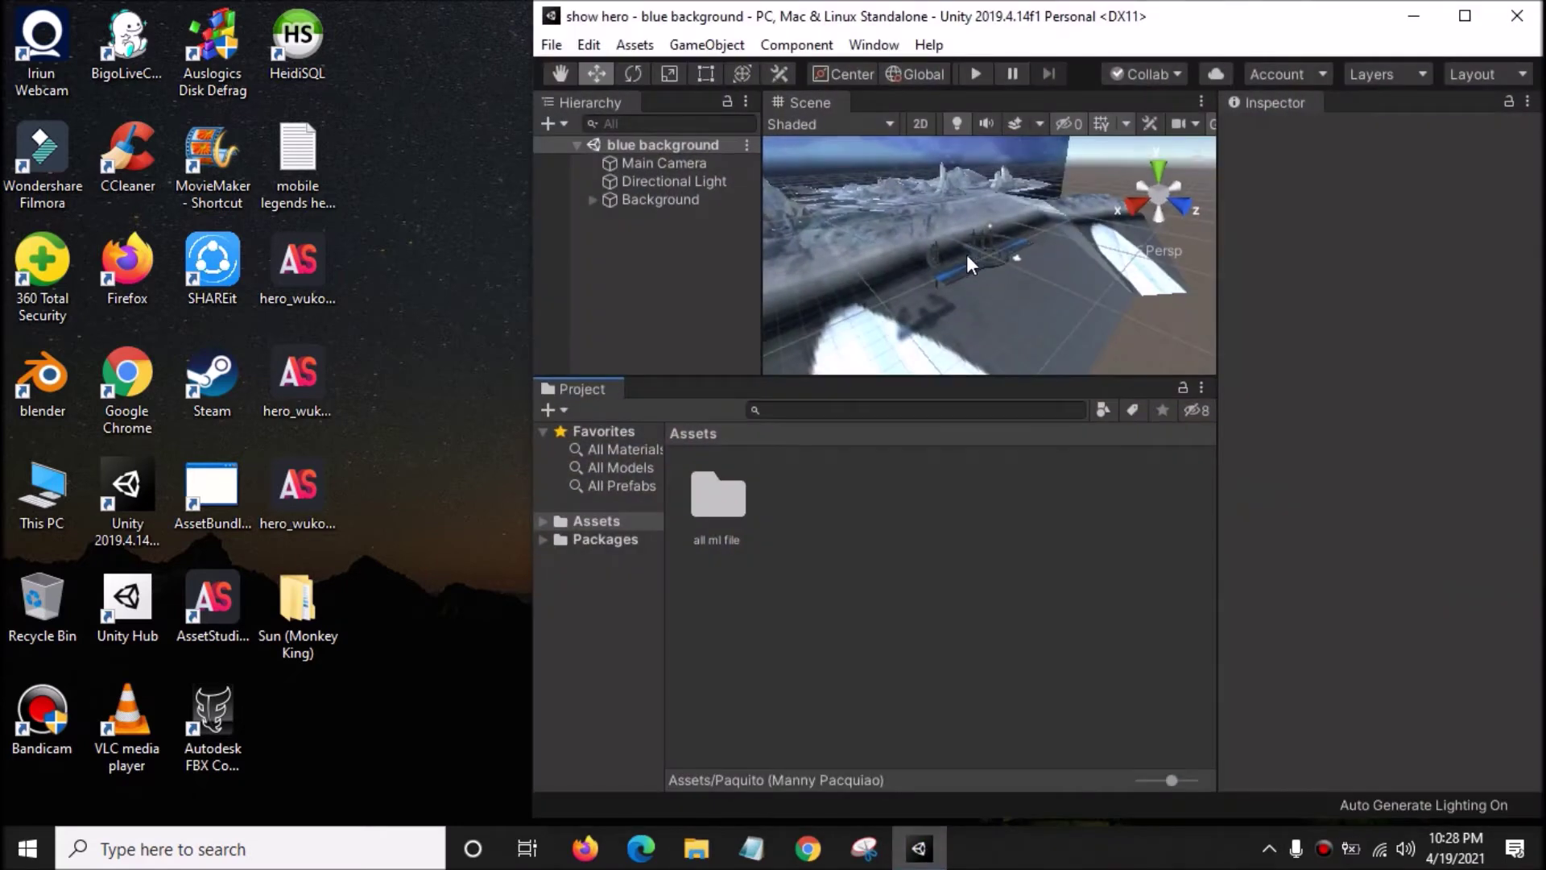
click(679, 202)
click(1279, 132)
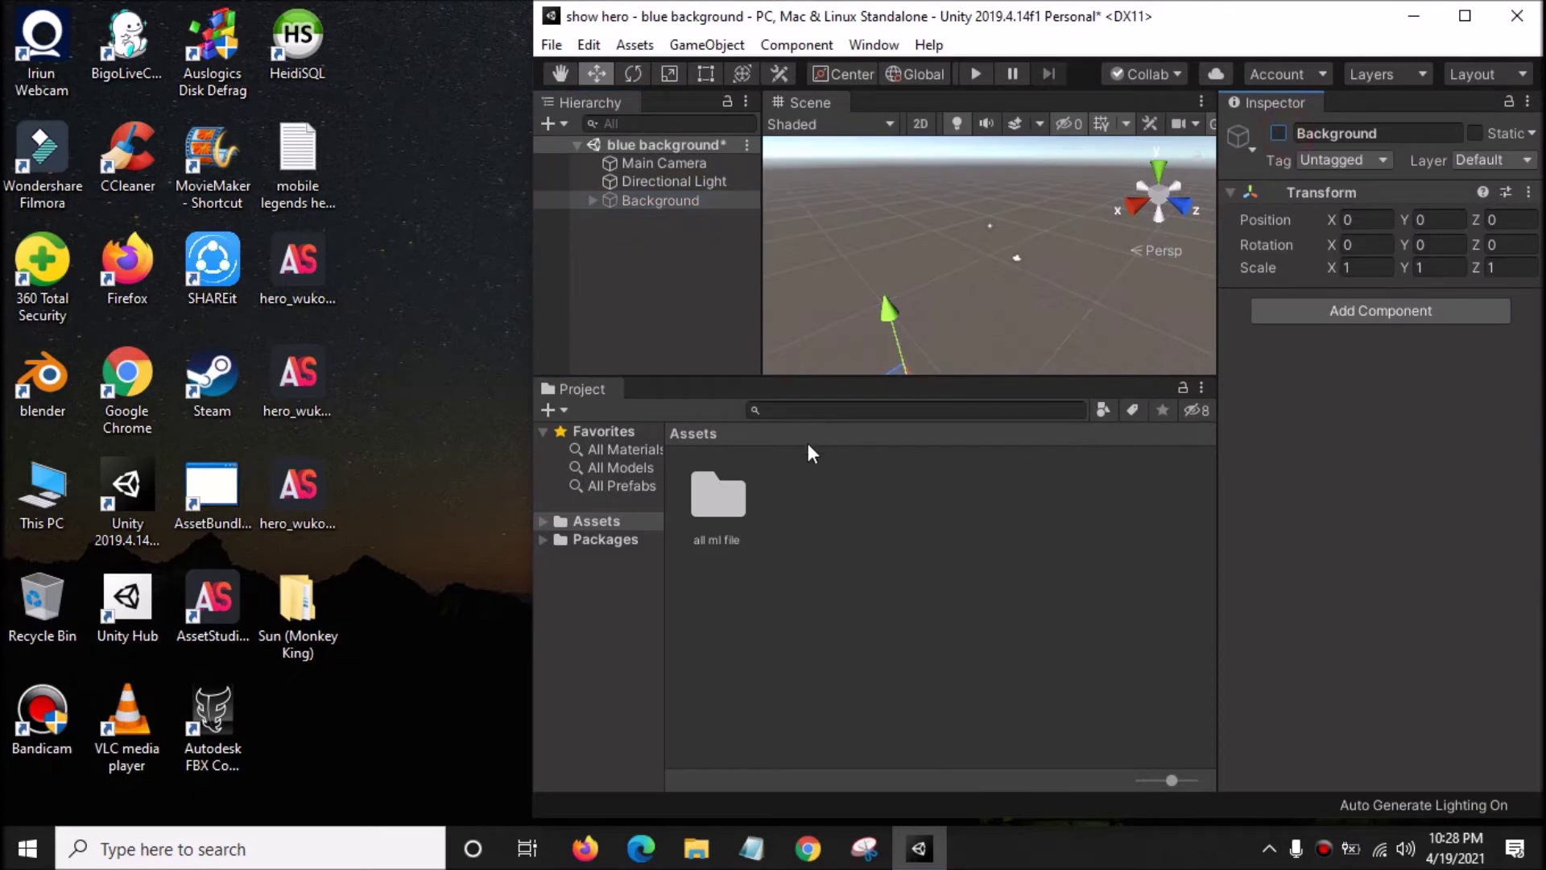
Import the Sun (Monkey King) folder into Assets, fix its normal map, and maximize Unity.
drag(313, 609, 441, 636)
drag(692, 606, 902, 552)
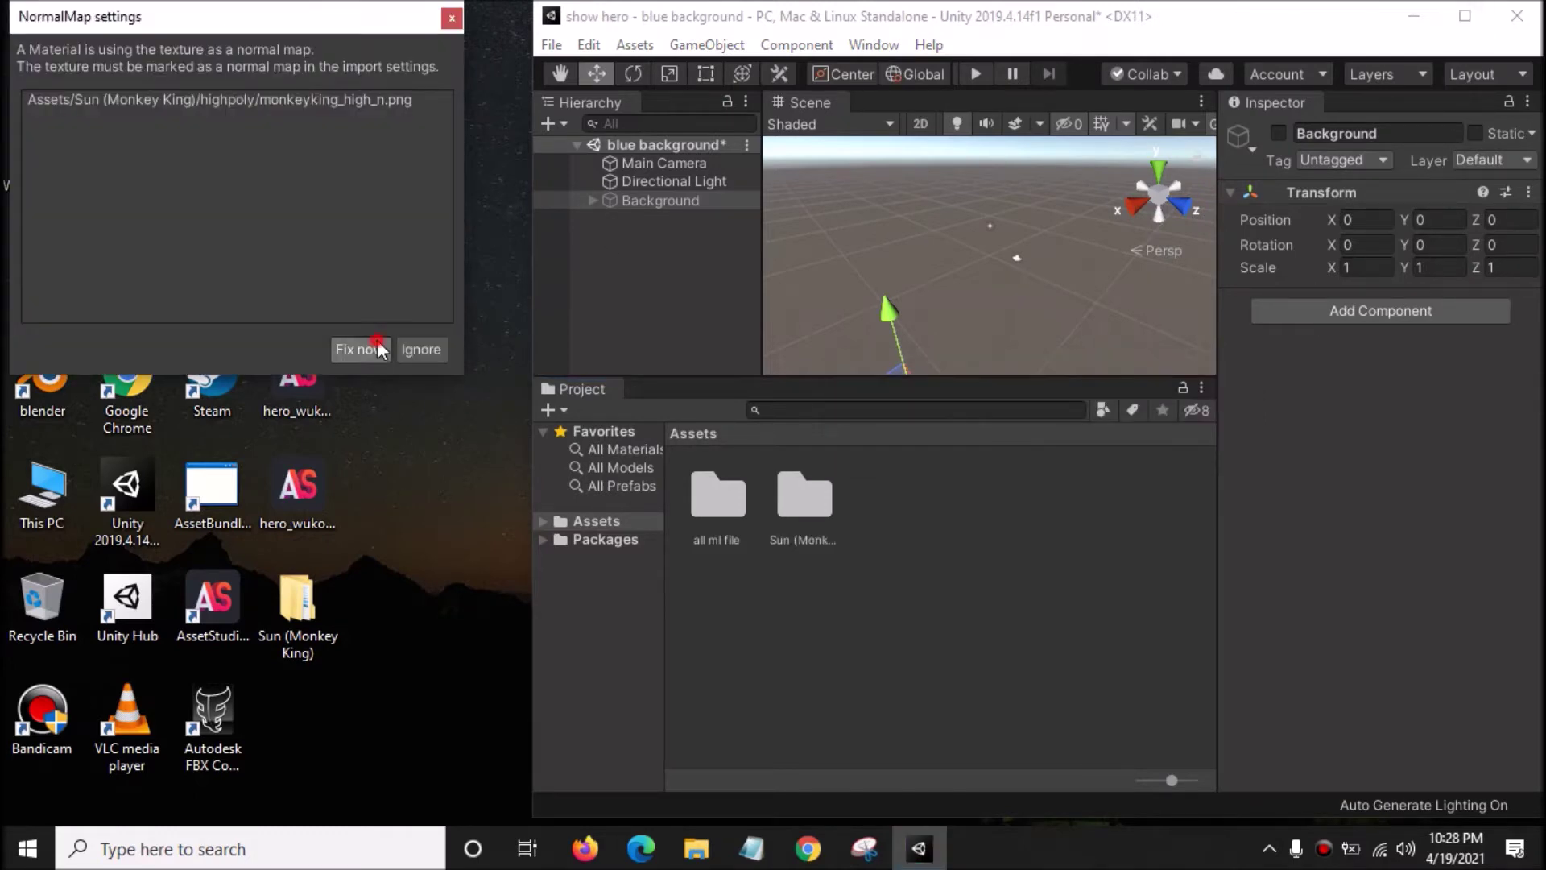
click(364, 347)
click(1464, 15)
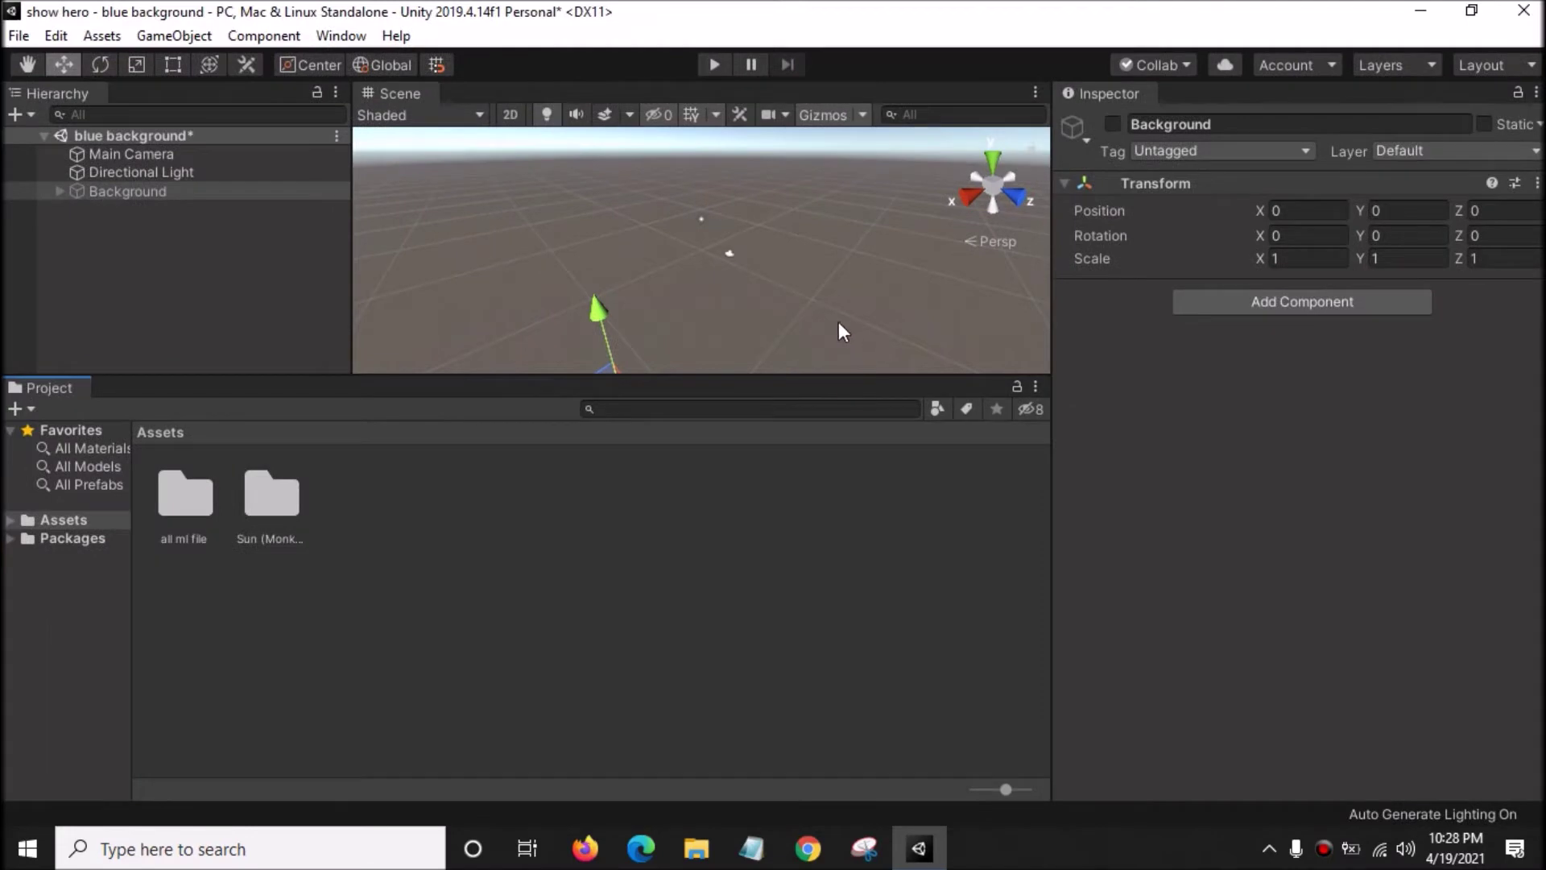
Enlarge the Scene view by narrowing the Hierarchy and Inspector panels.
drag(853, 376, 886, 746)
drag(1047, 421, 1238, 421)
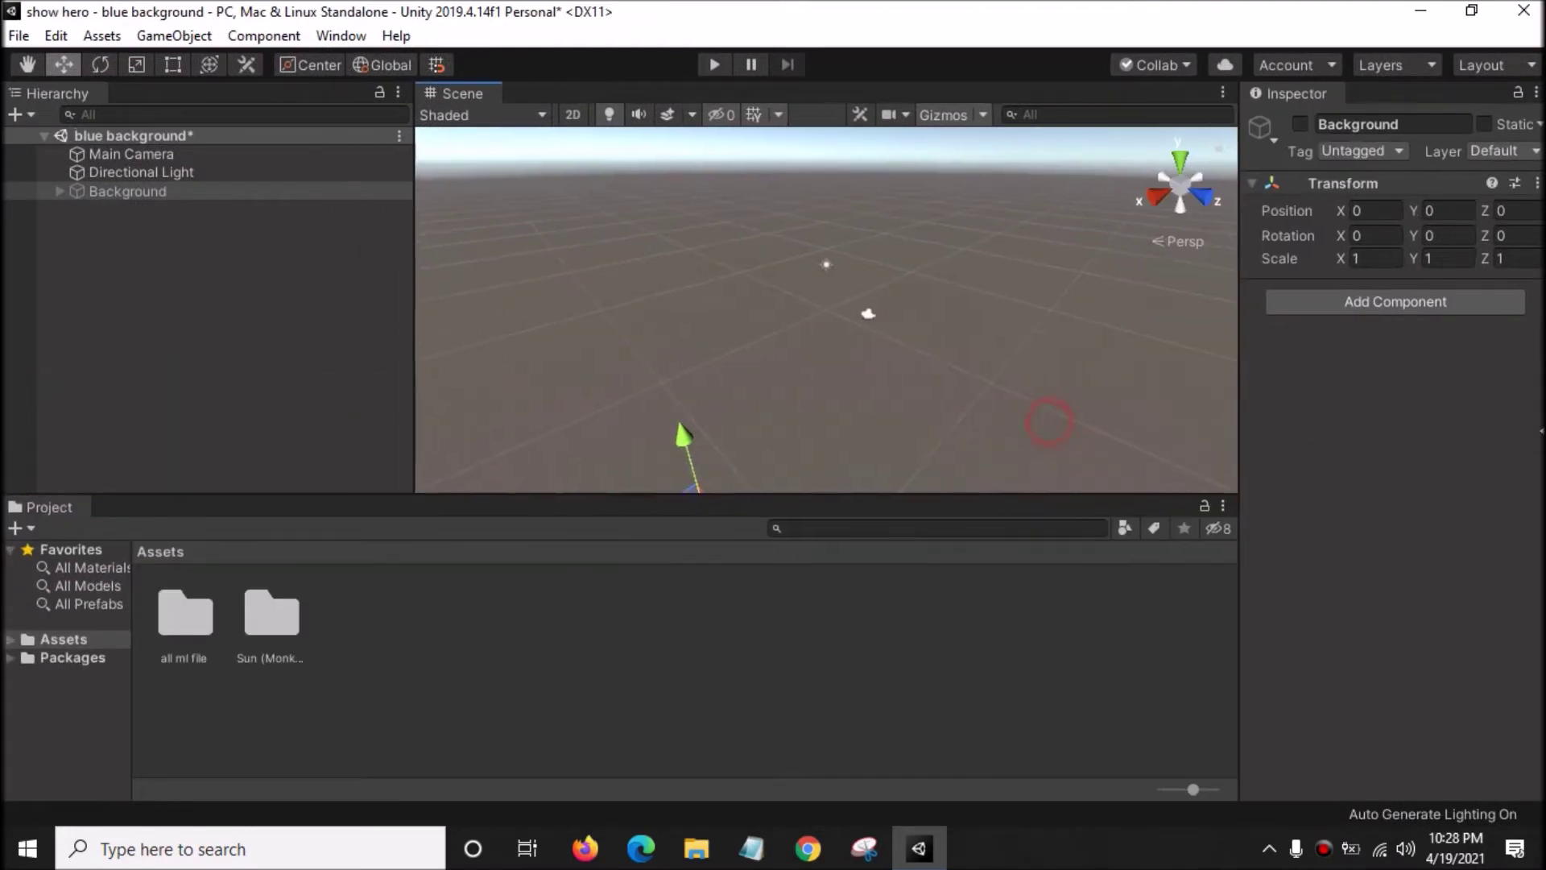
click(407, 307)
drag(393, 307, 219, 317)
Drag hero_wukong from Sun (Monkey King) > highpoly into the scene and select its FBX.
double_click(271, 614)
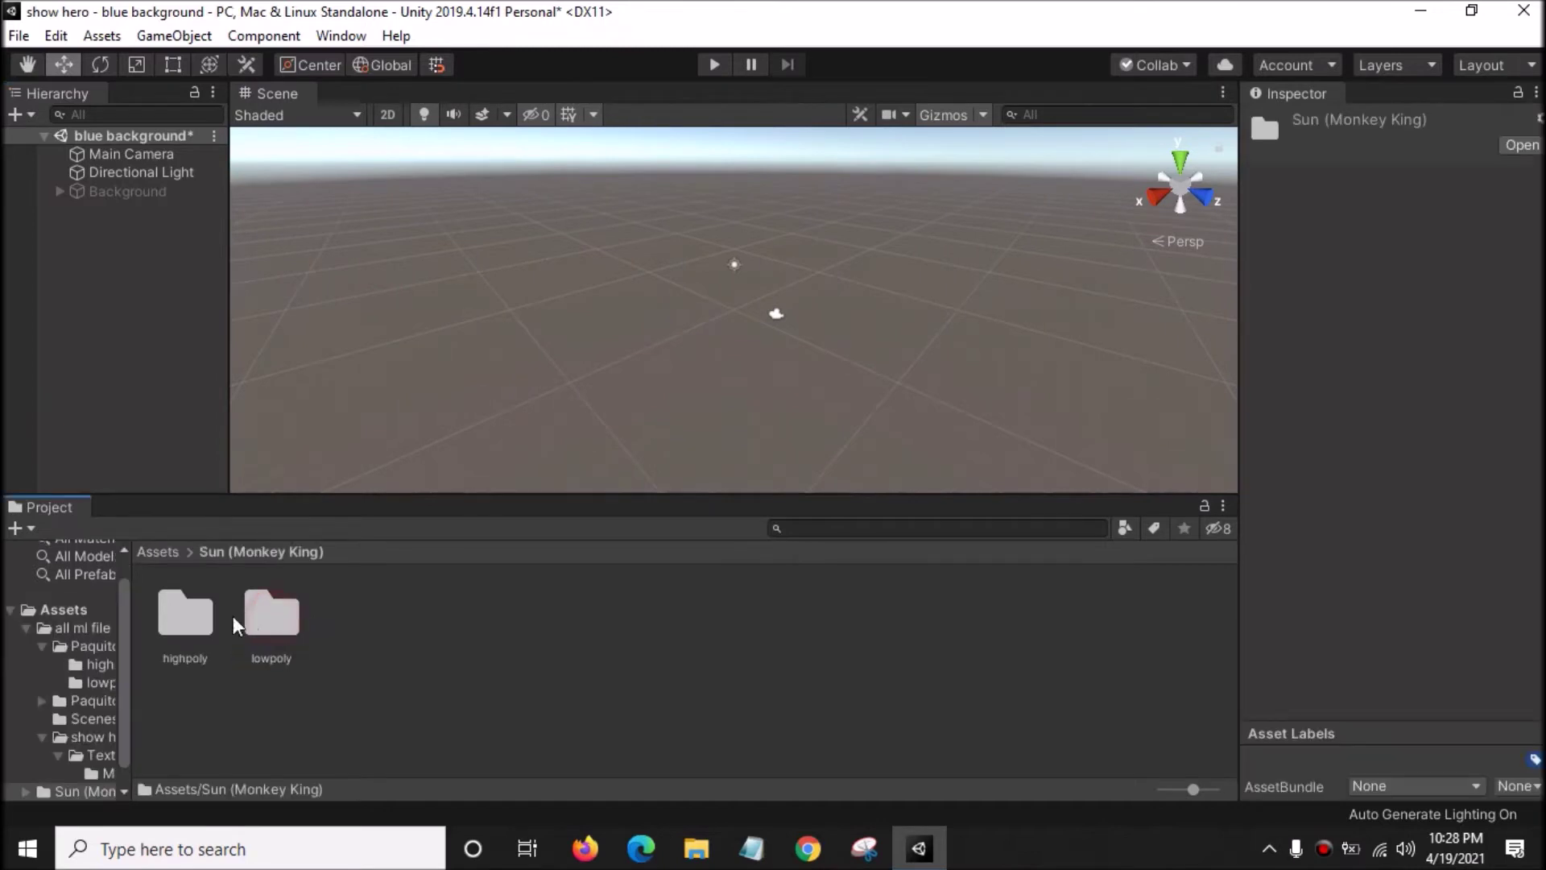
double_click(186, 612)
drag(188, 612, 89, 312)
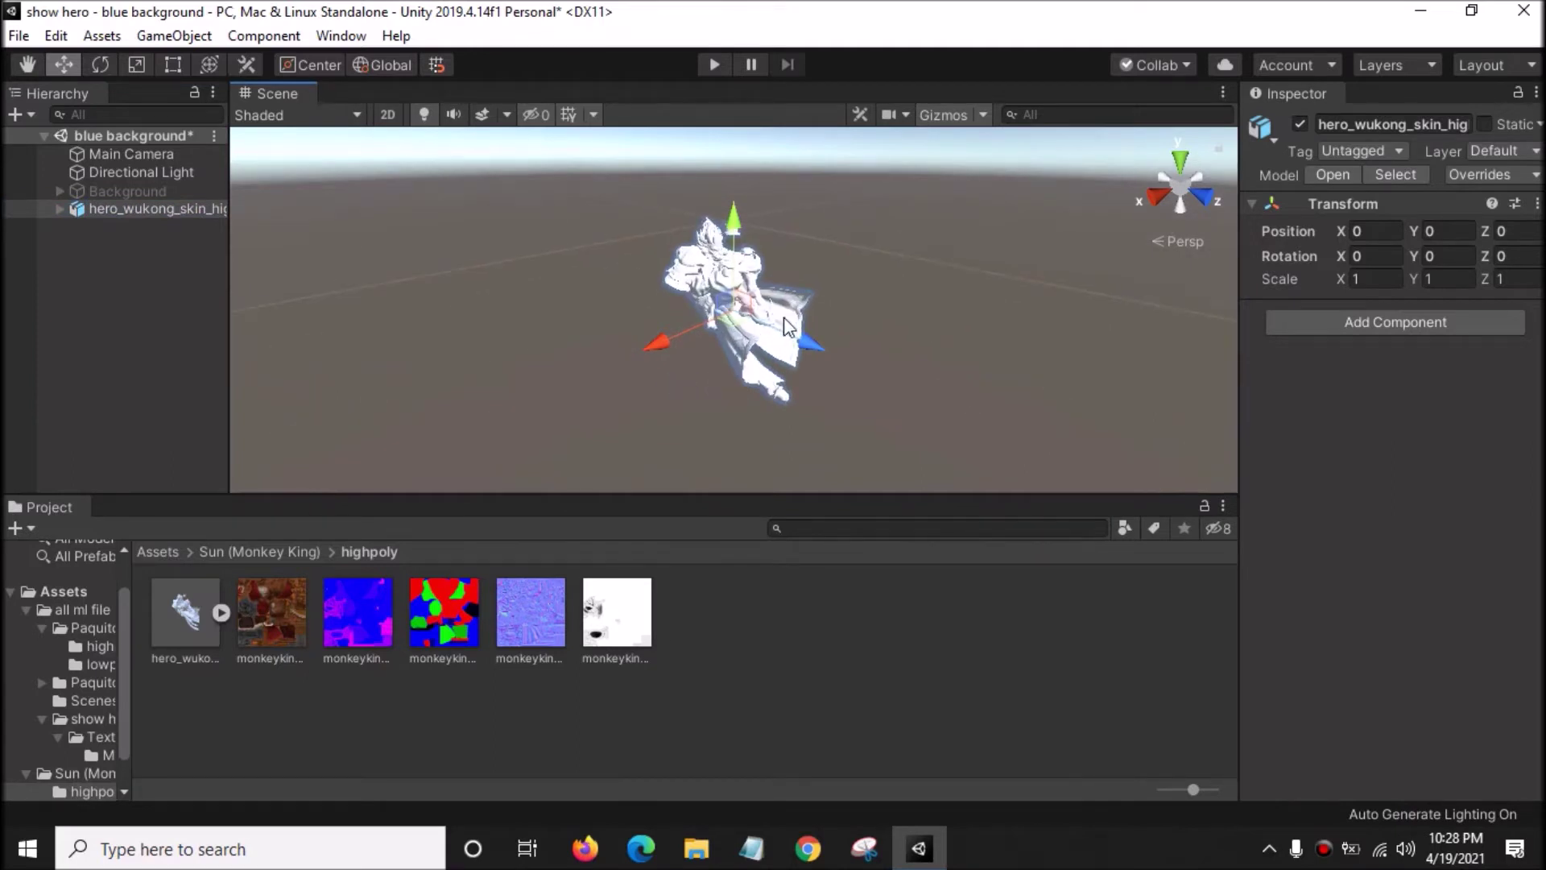
right_drag(756, 380, 745, 171)
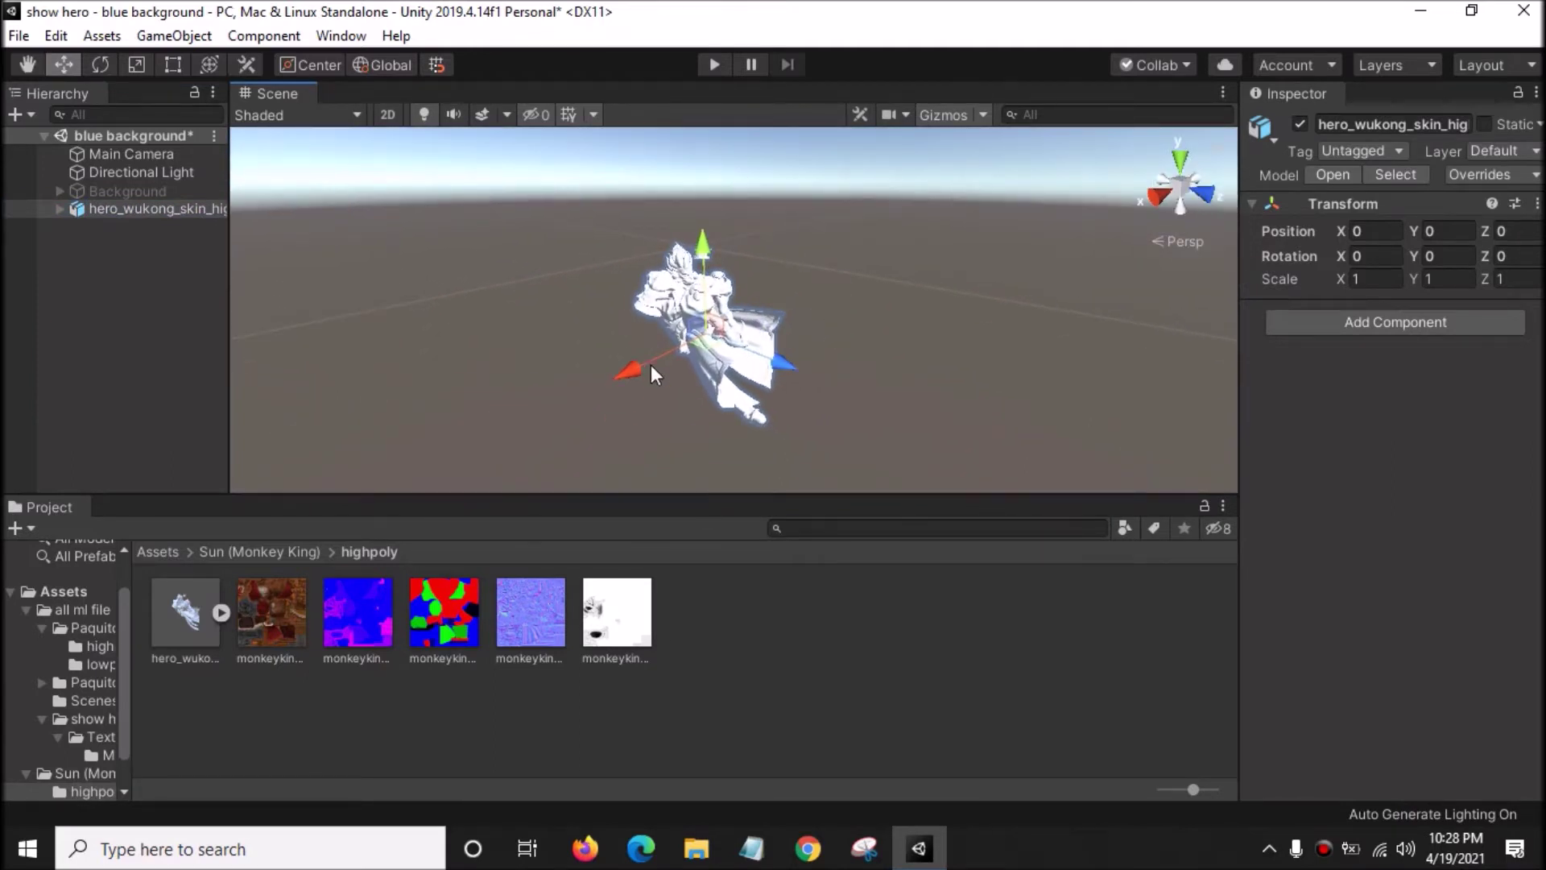
click(182, 616)
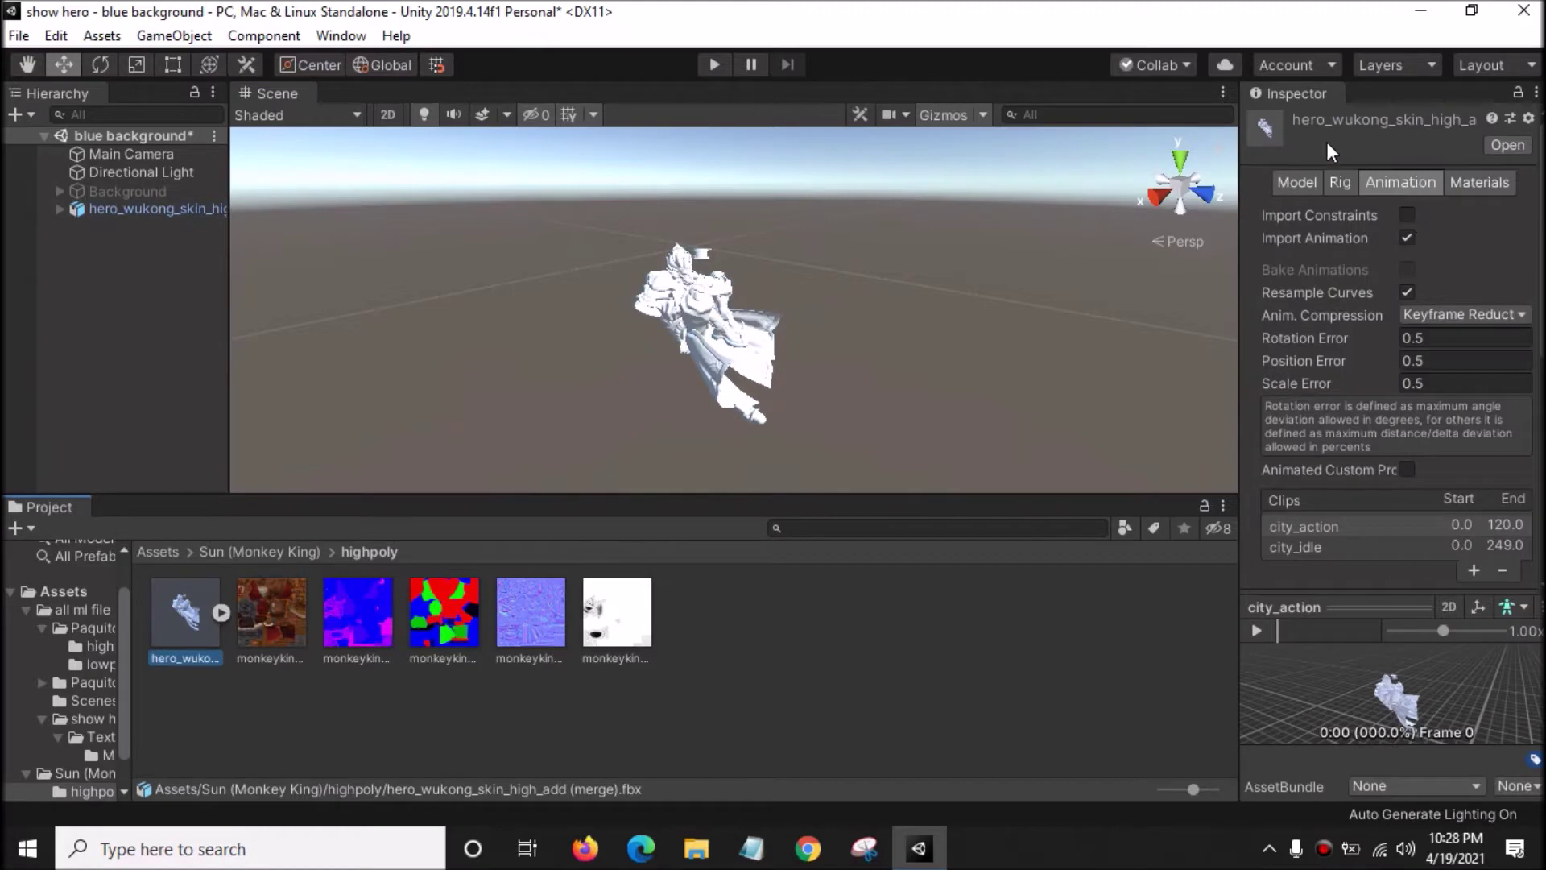
Raise the hero_wukong FBX Scale Factor in the Model tab and apply the re-import.
click(1295, 183)
click(1425, 233)
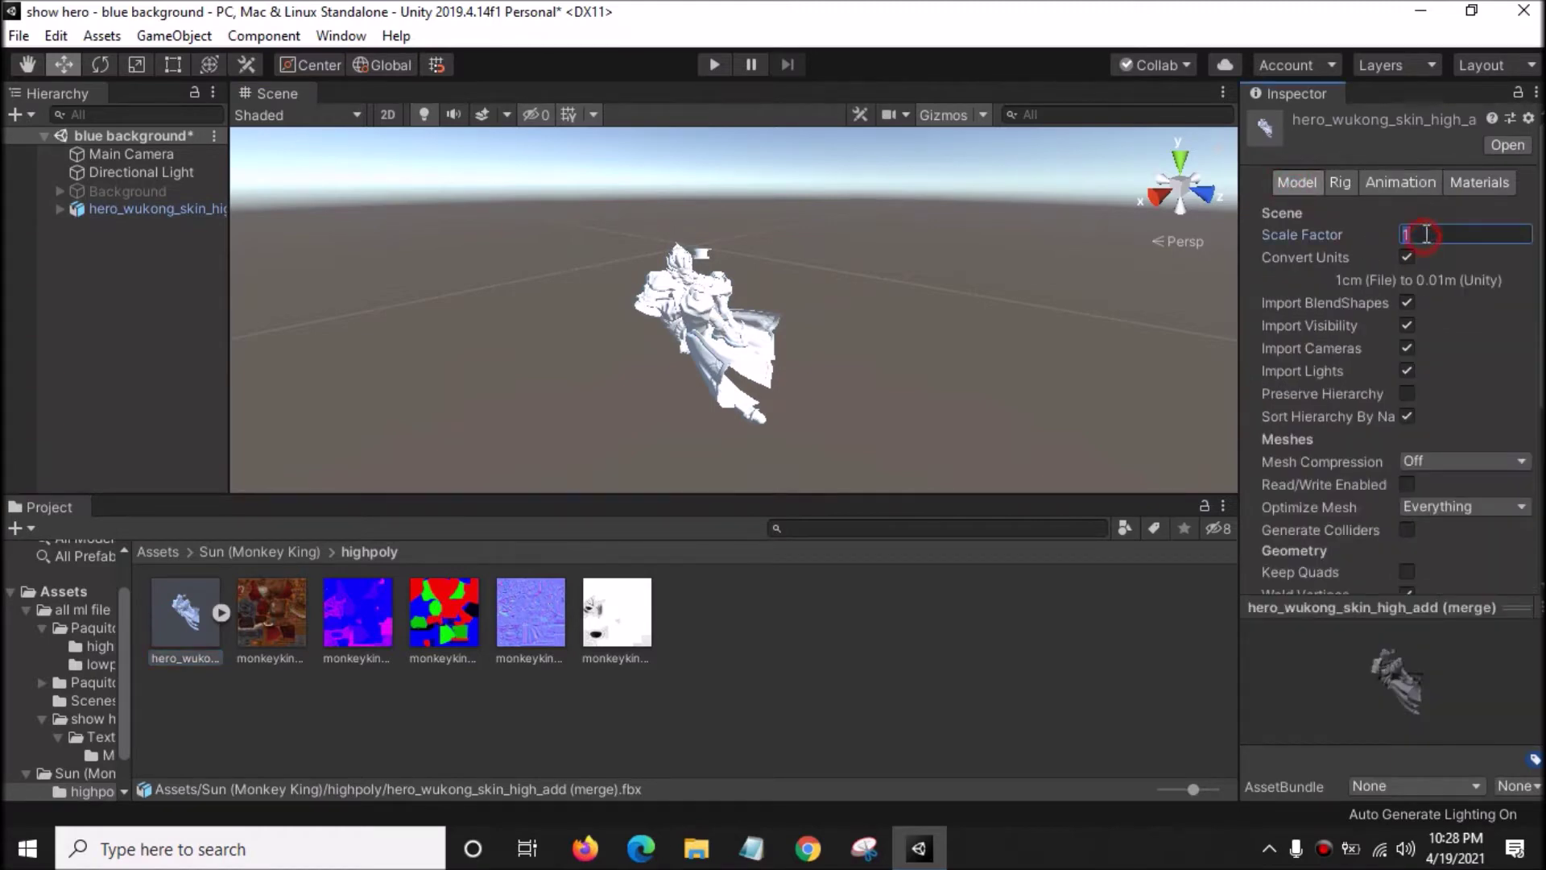
scroll(1457, 228, down, 5)
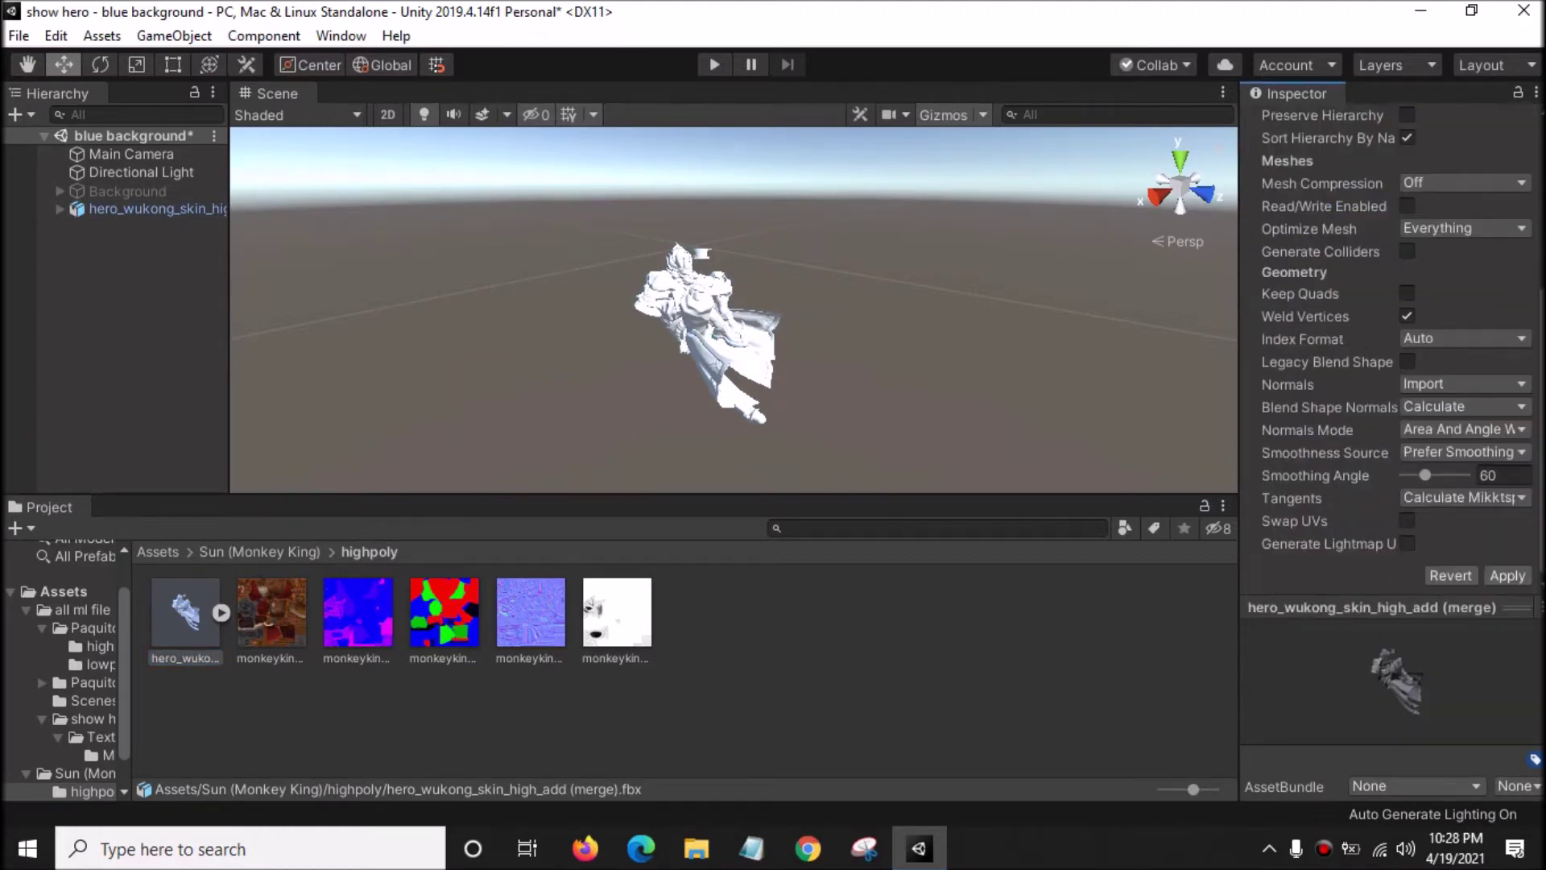
click(1506, 575)
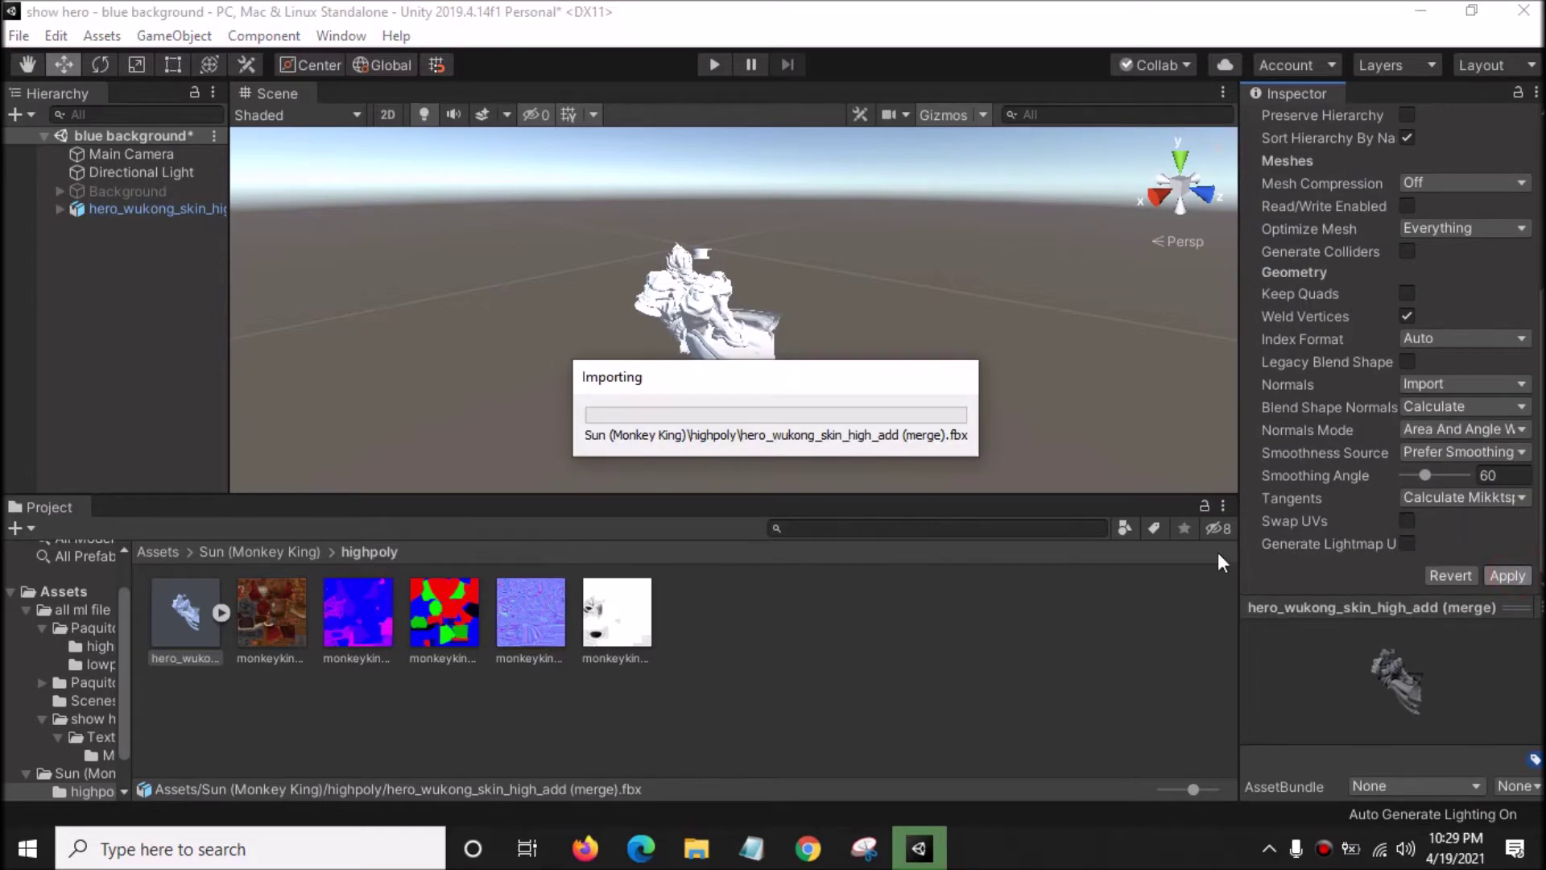
scroll(876, 346, down, 10)
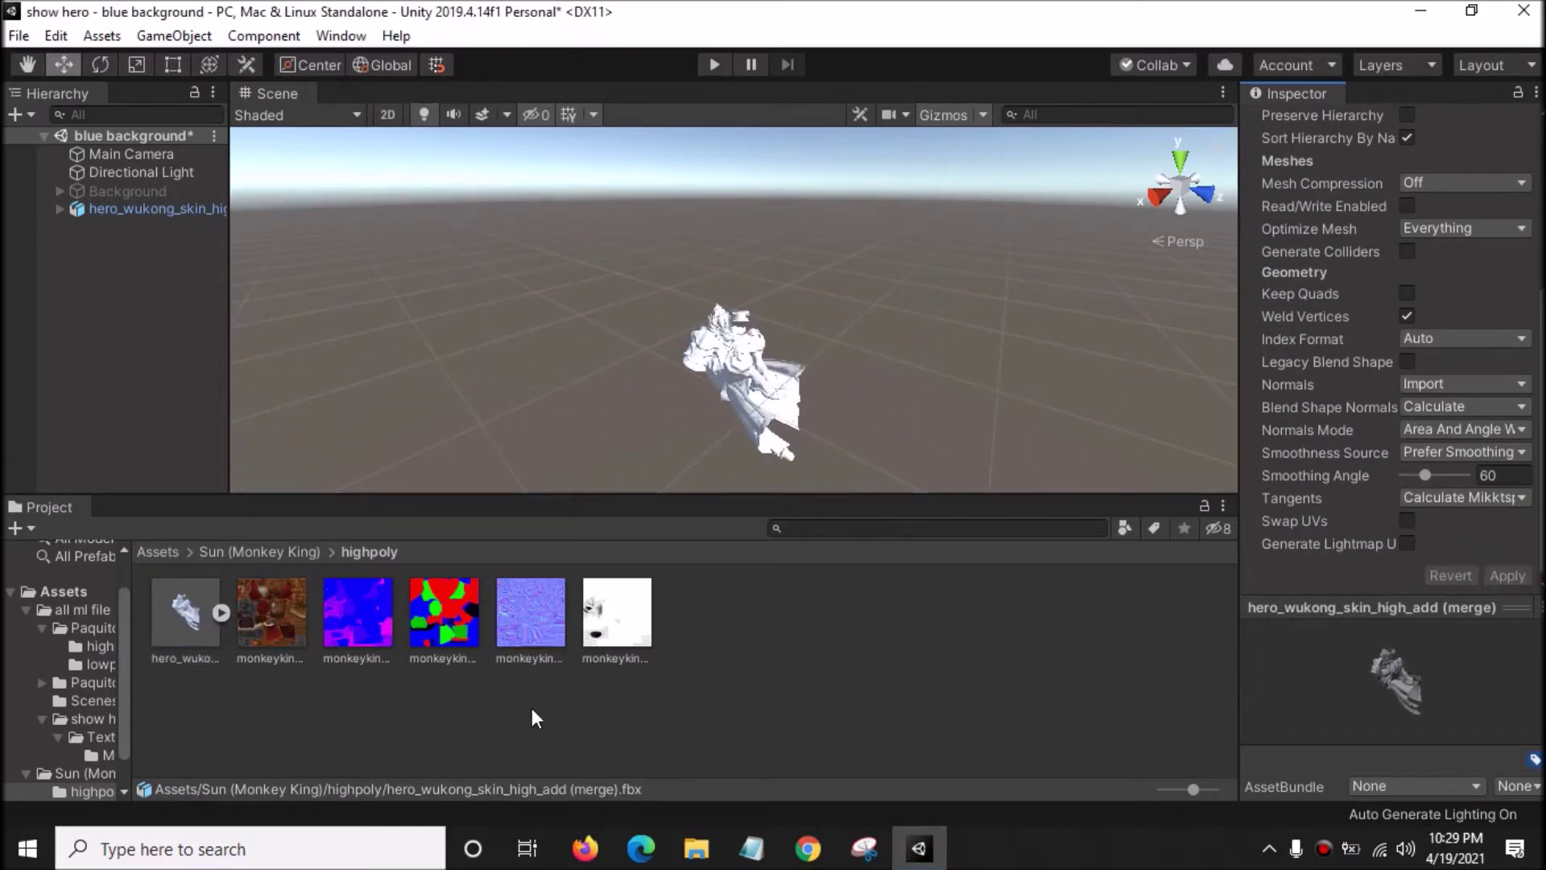
Create a New Material in the highpoly folder.
right_click(725, 618)
mouse_move(900, 58)
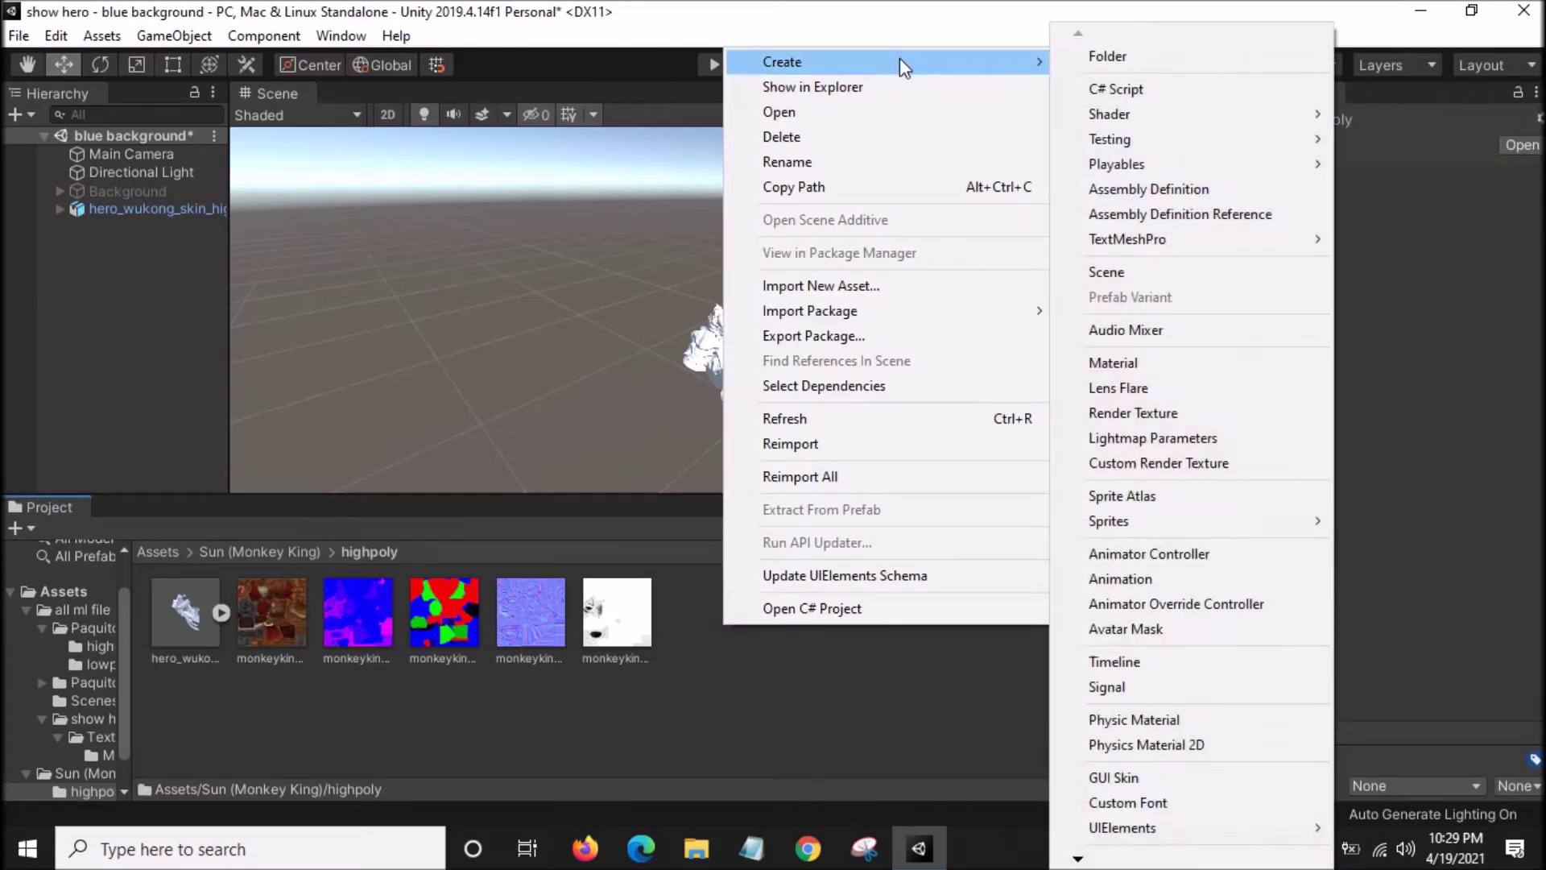
click(1135, 363)
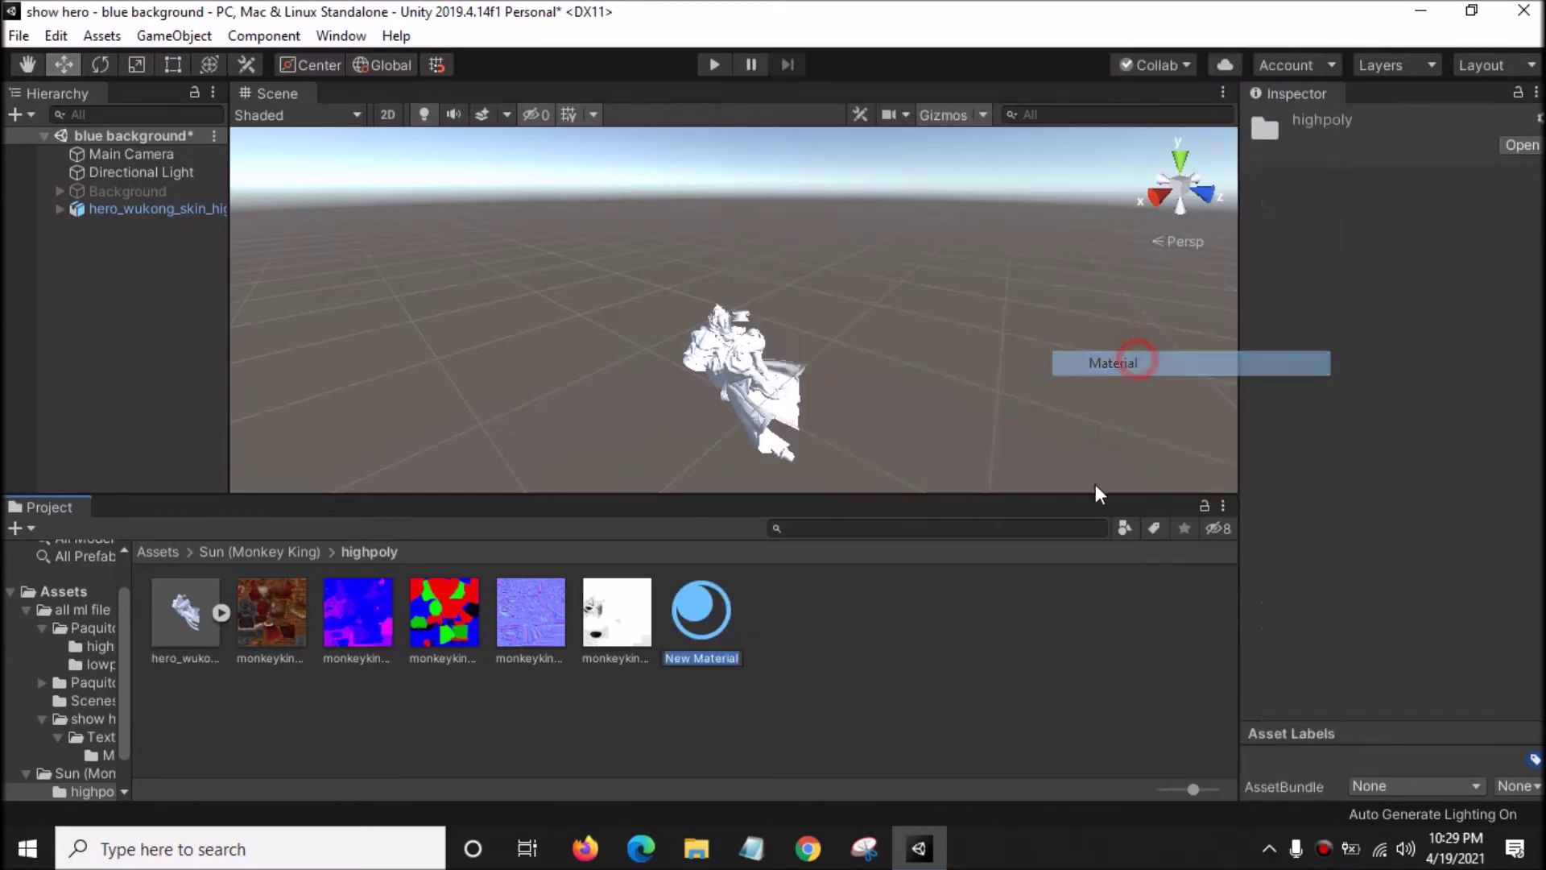
click(949, 636)
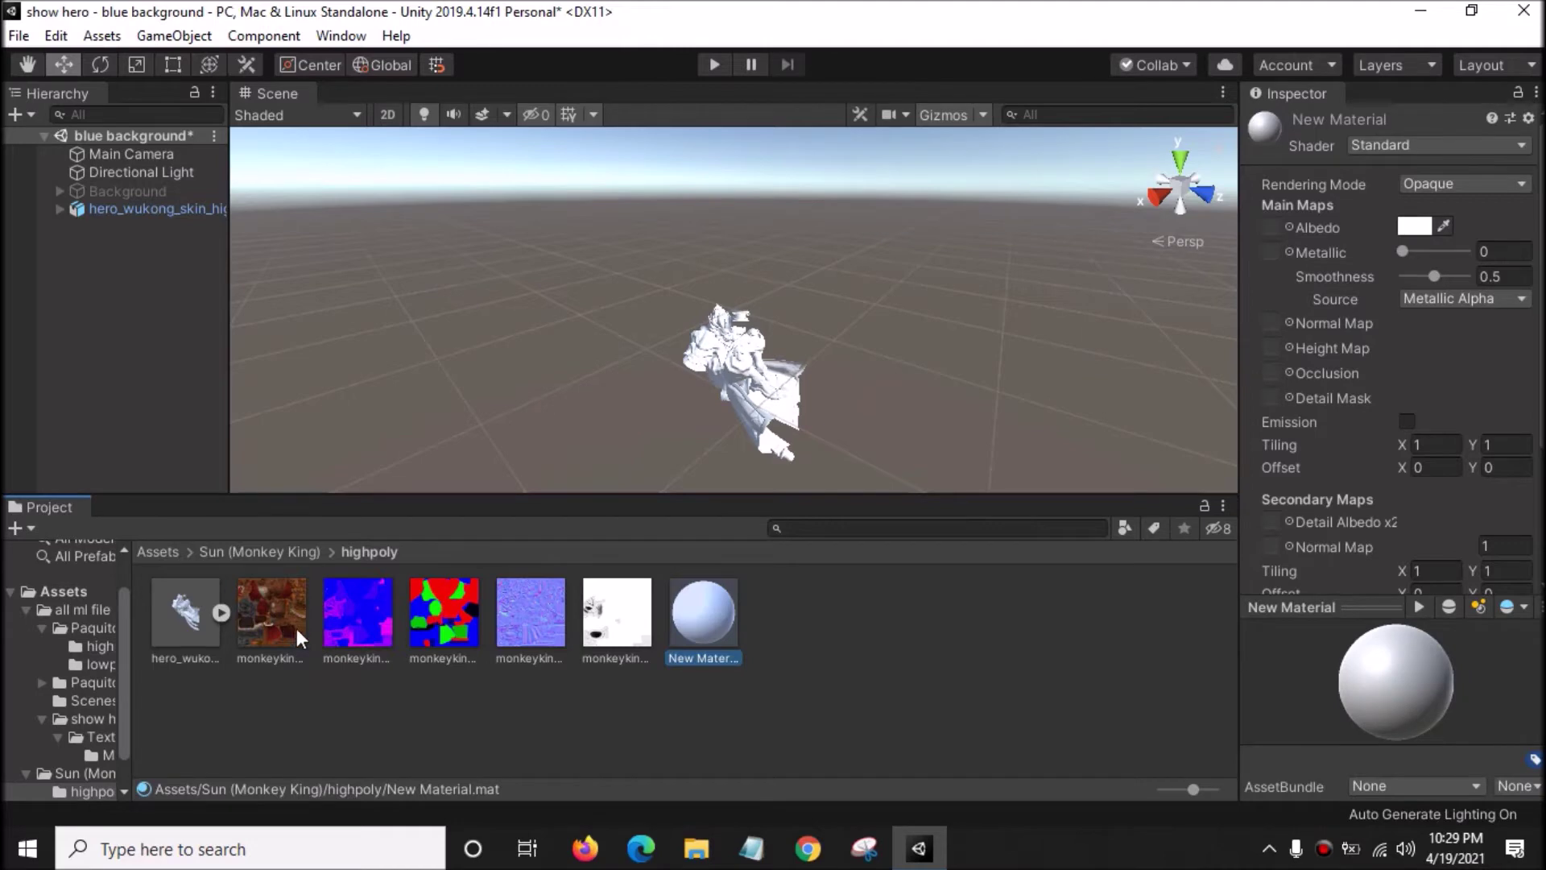
Give New Material the monkey king colour albedo and purple normal map, and apply it to the hero.
drag(257, 624, 1269, 229)
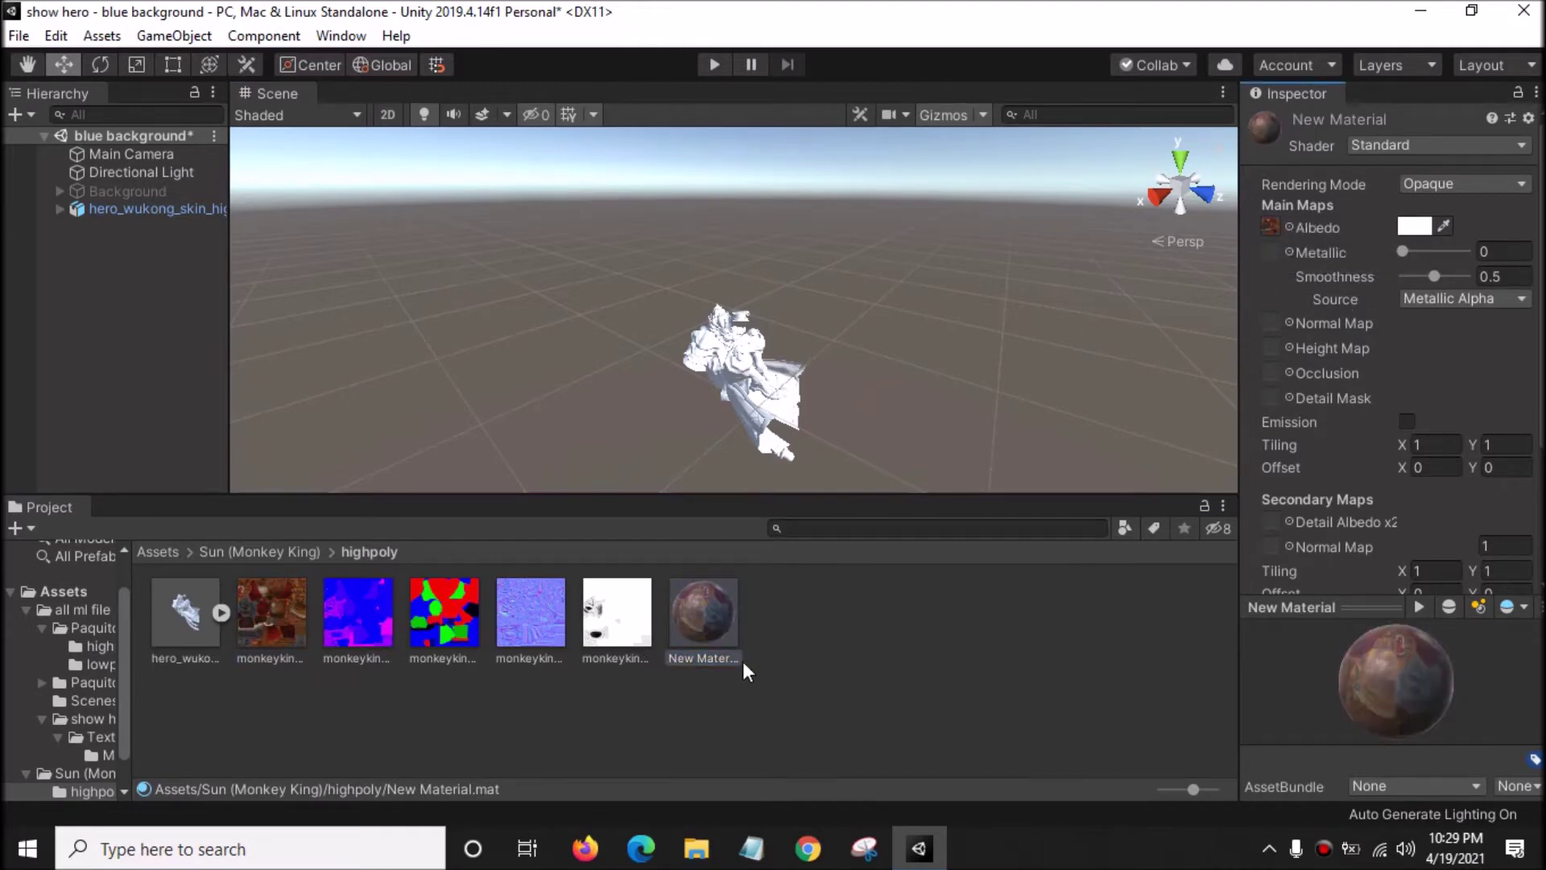
drag(538, 616, 1273, 331)
drag(703, 612, 735, 364)
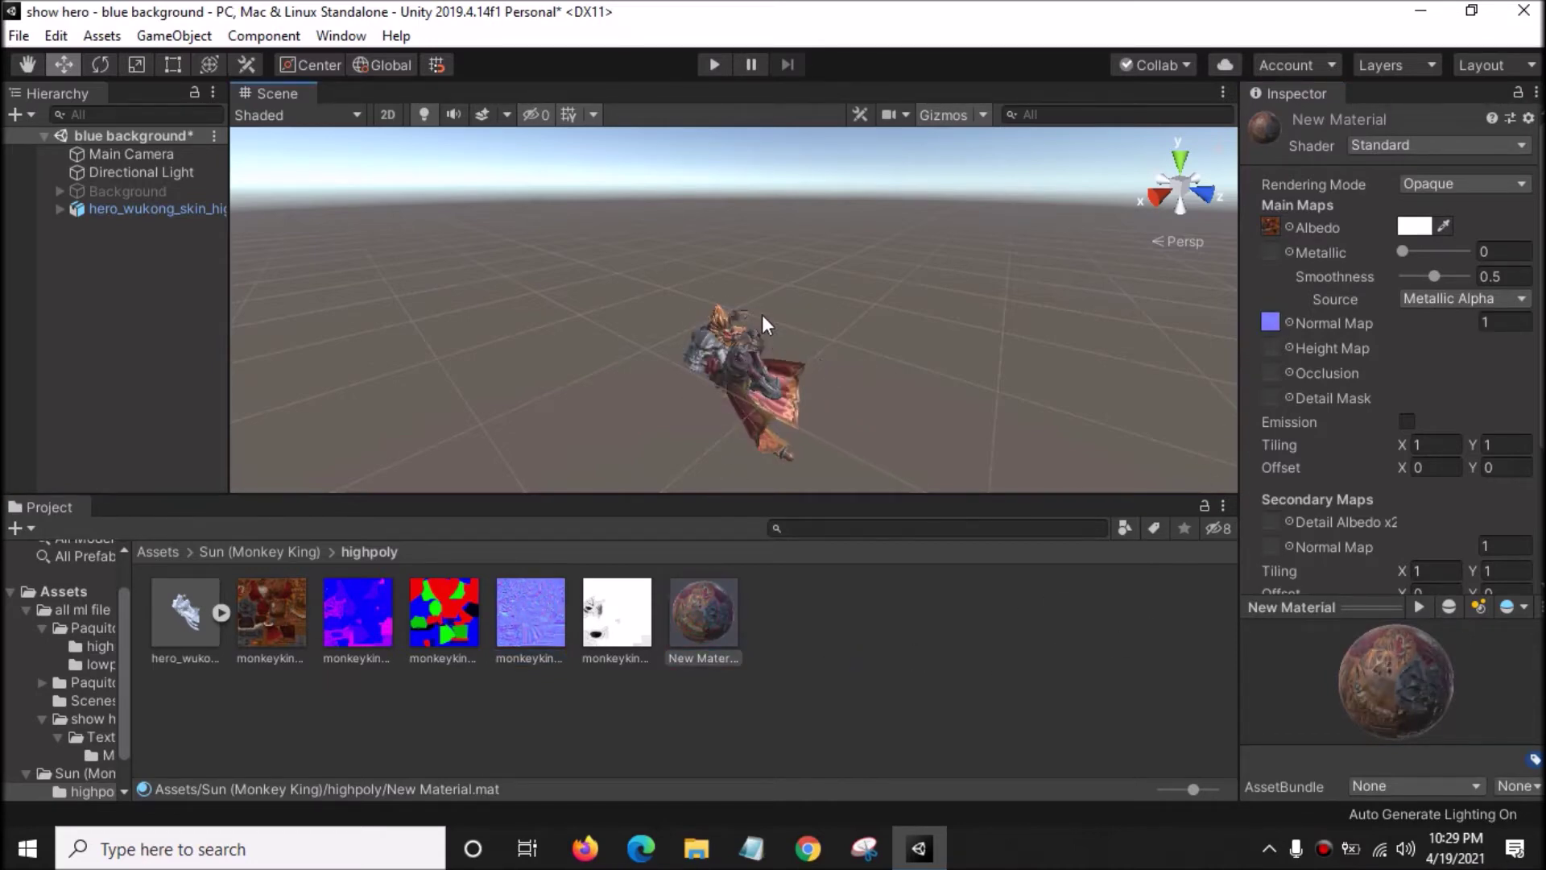
right_drag(871, 383, 991, 401)
Add a 3D Plane to the scene and reset its Transform to the origin.
click(1045, 624)
click(117, 354)
right_click(117, 354)
mouse_move(194, 590)
mouse_move(311, 583)
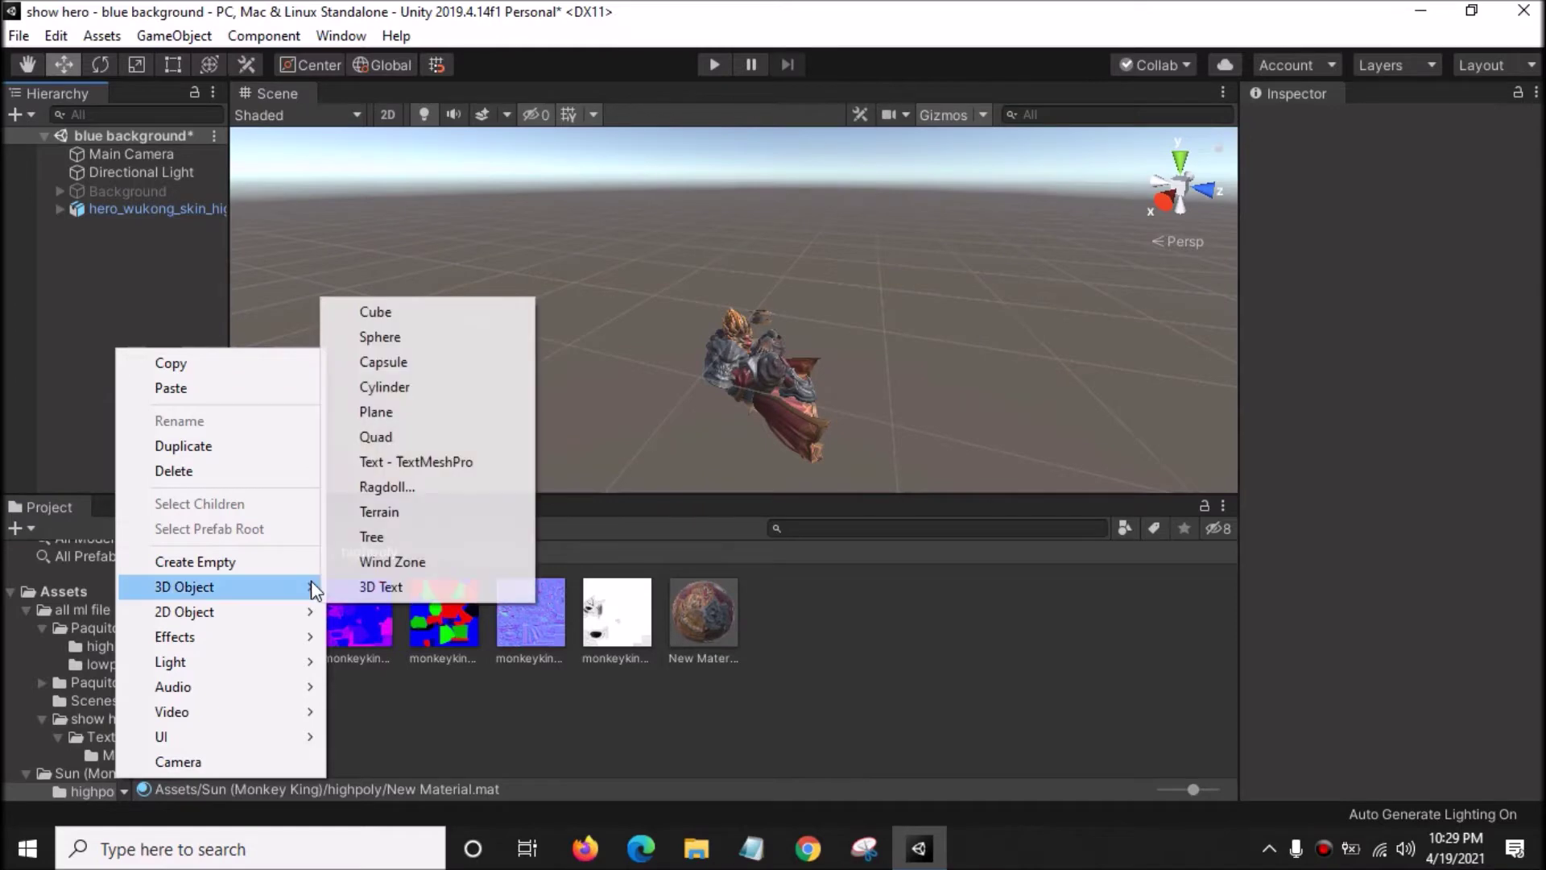
click(405, 411)
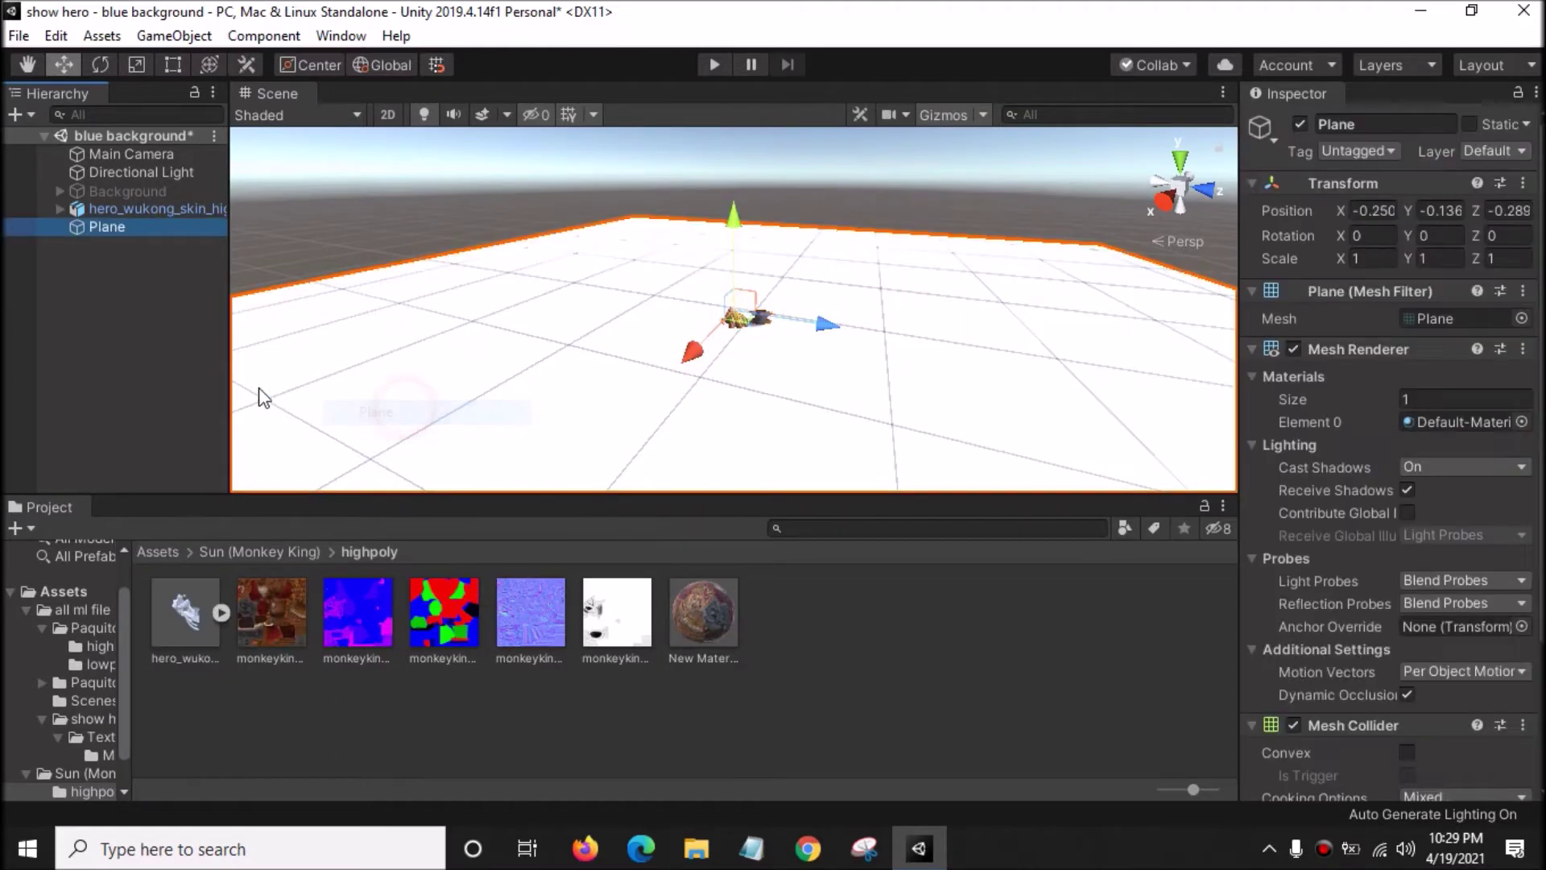
click(1522, 183)
click(1345, 203)
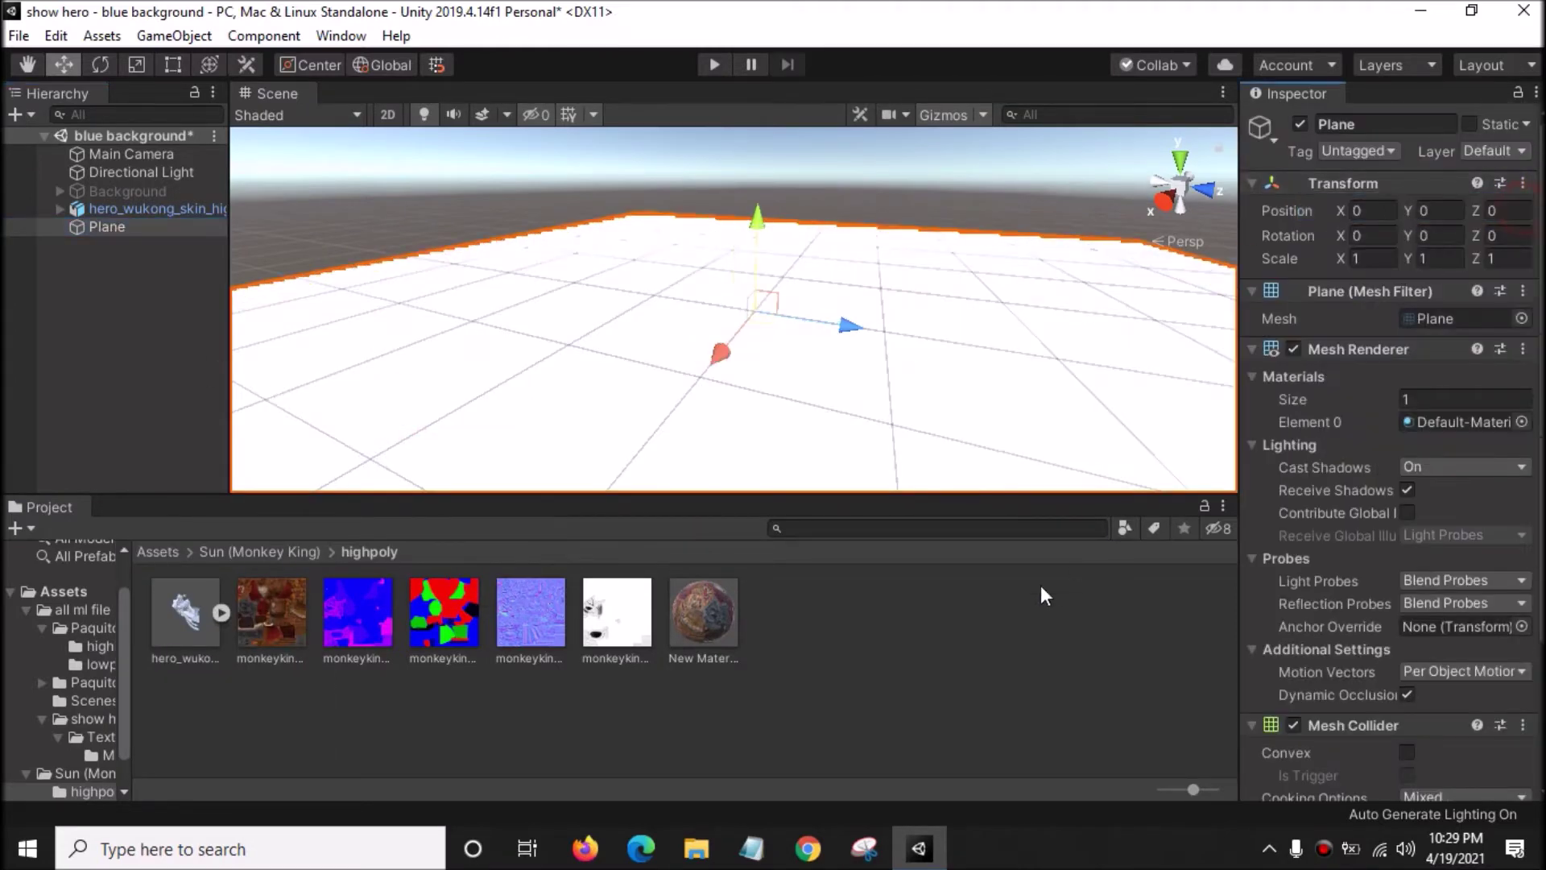
Remap the hero FBX's material slot to New Material and apply.
click(974, 640)
right_click(863, 642)
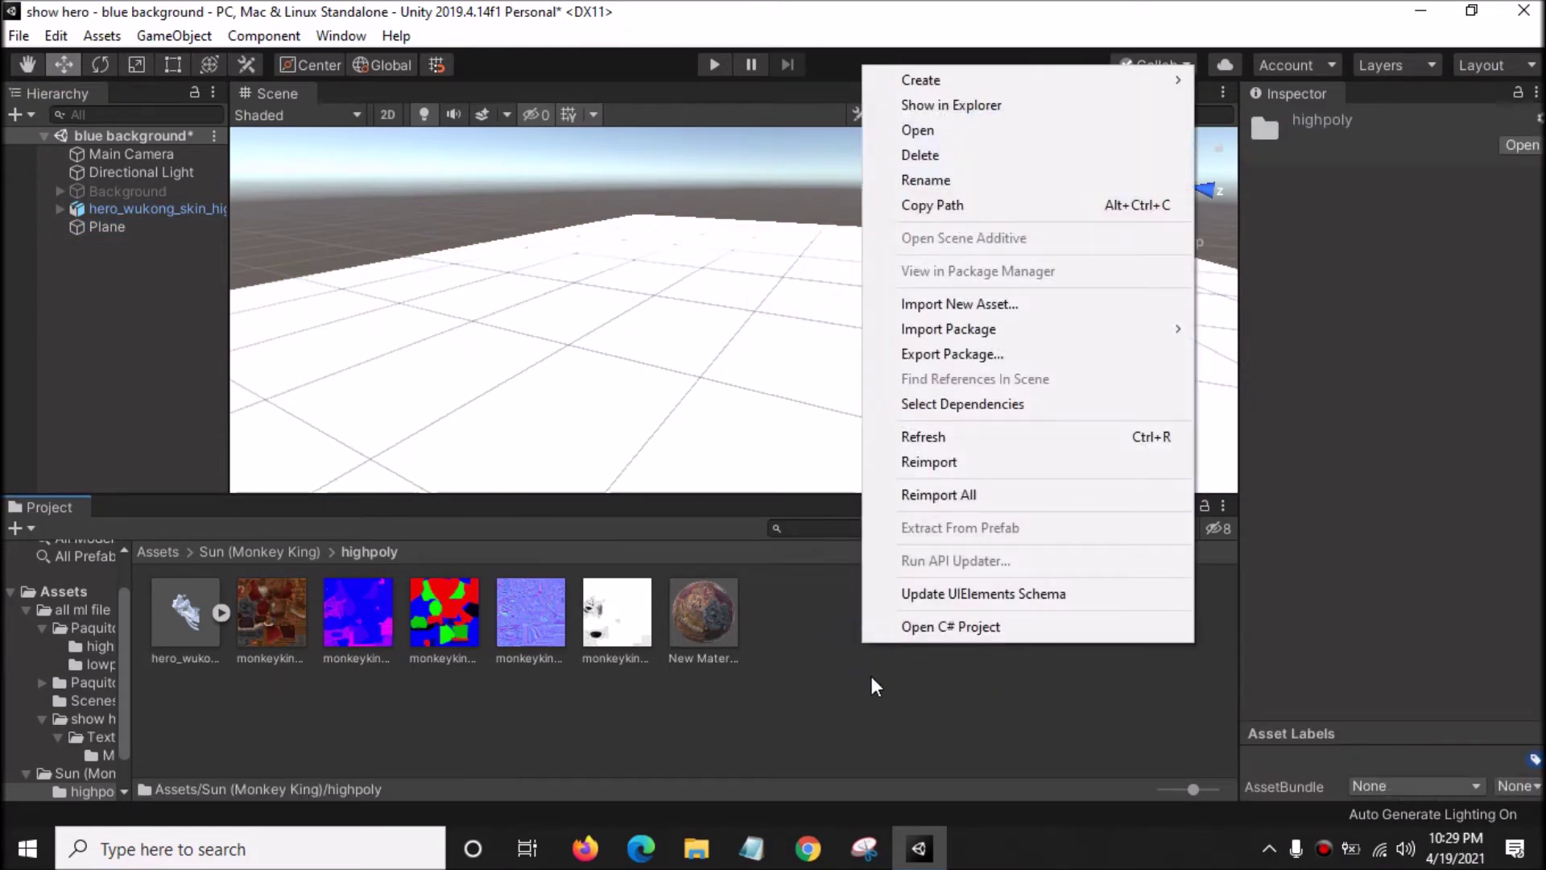
click(876, 683)
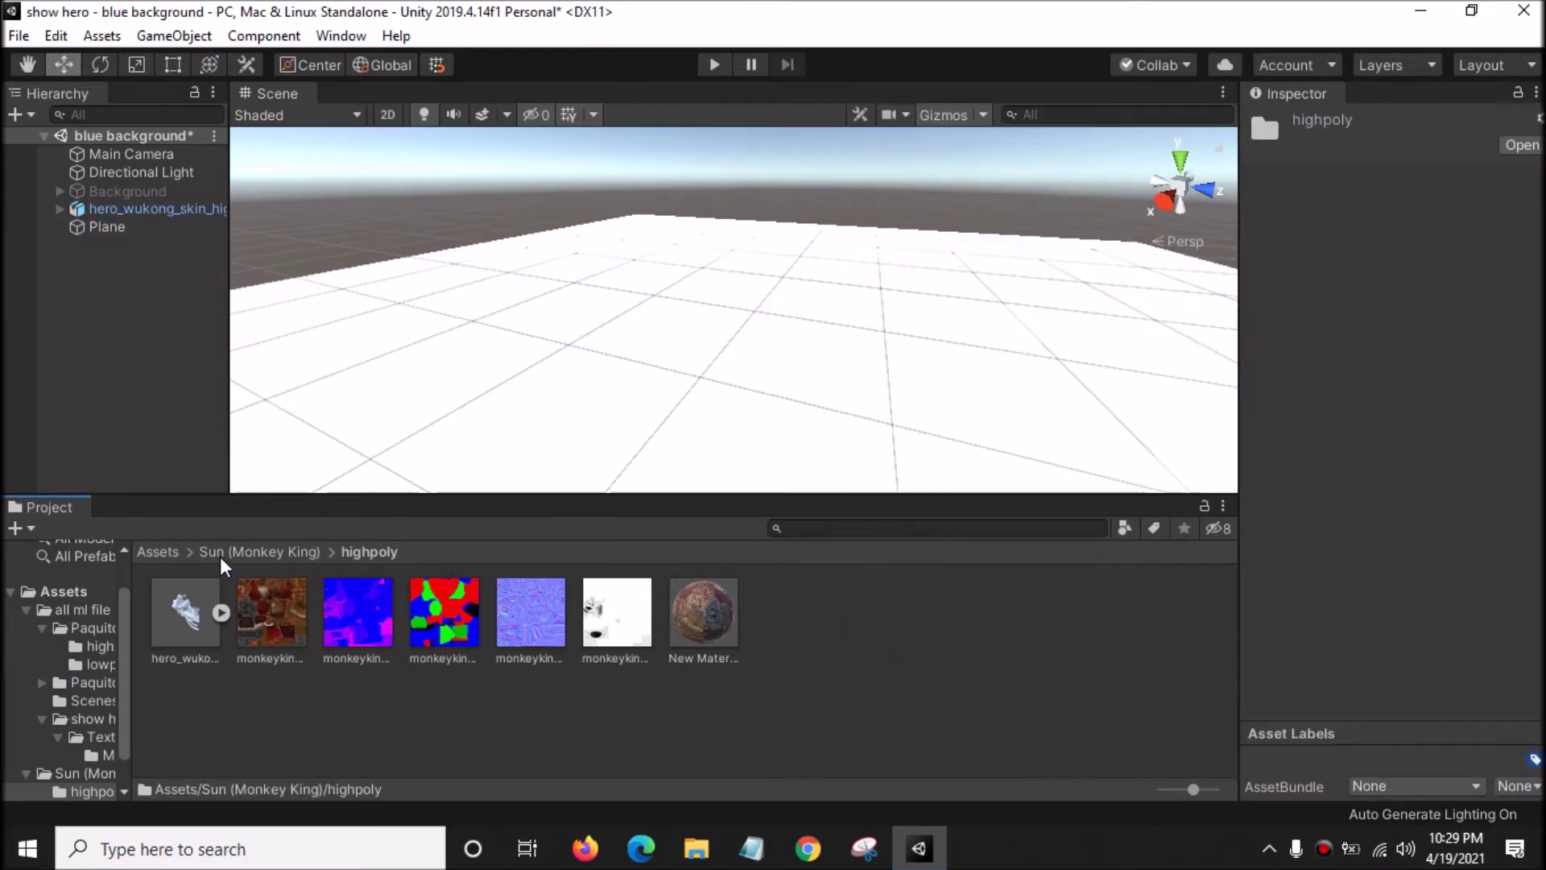
click(186, 621)
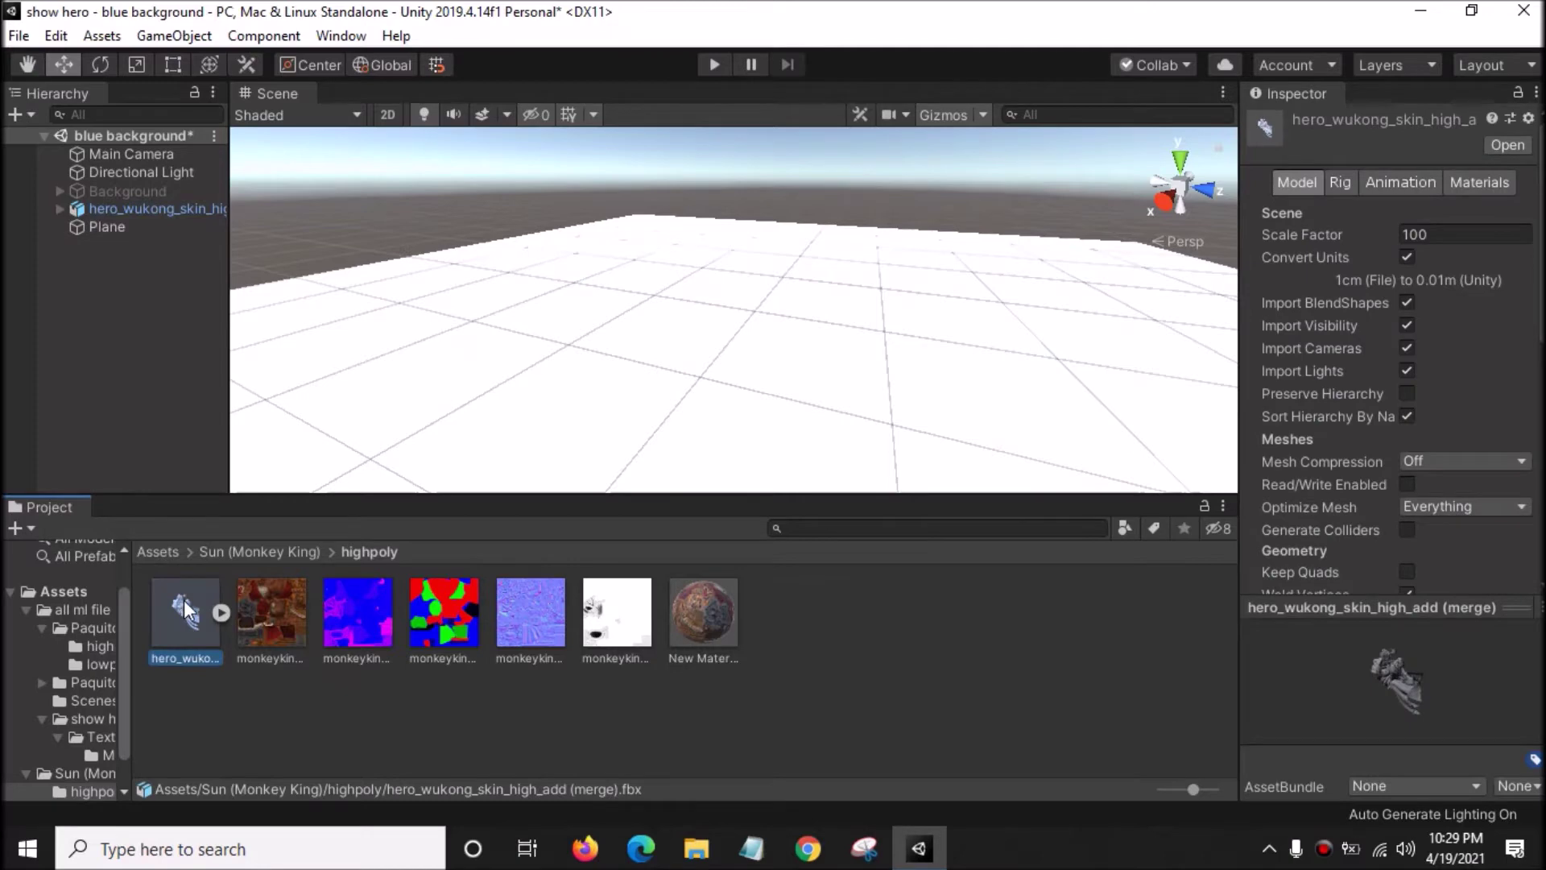
click(1474, 182)
drag(714, 624, 1488, 423)
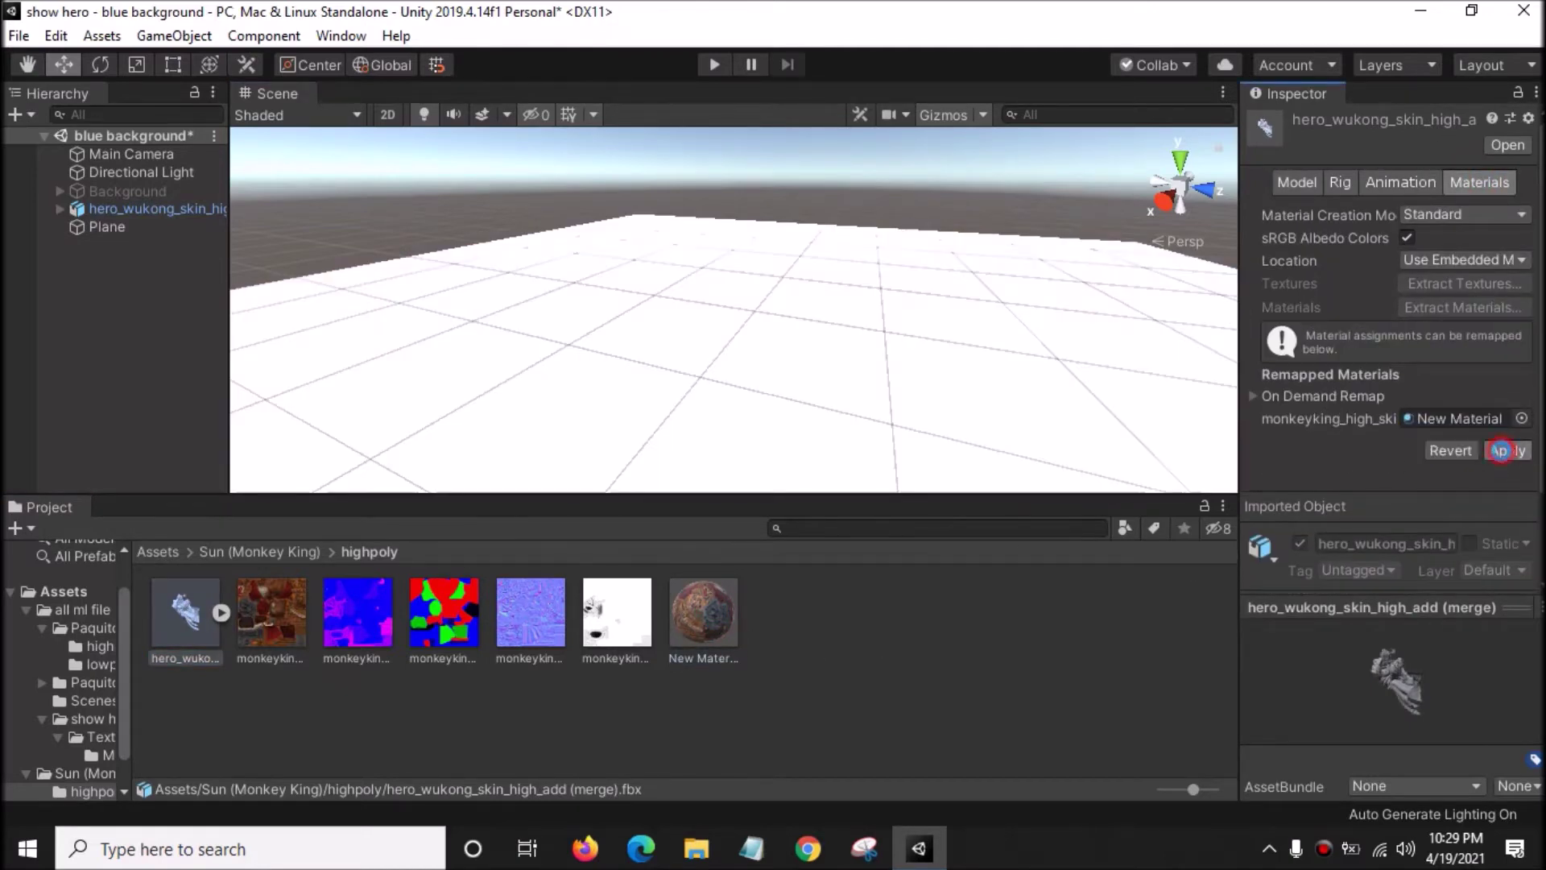
click(1506, 450)
Deactivate the Plane and reframe the view on the hero.
click(188, 228)
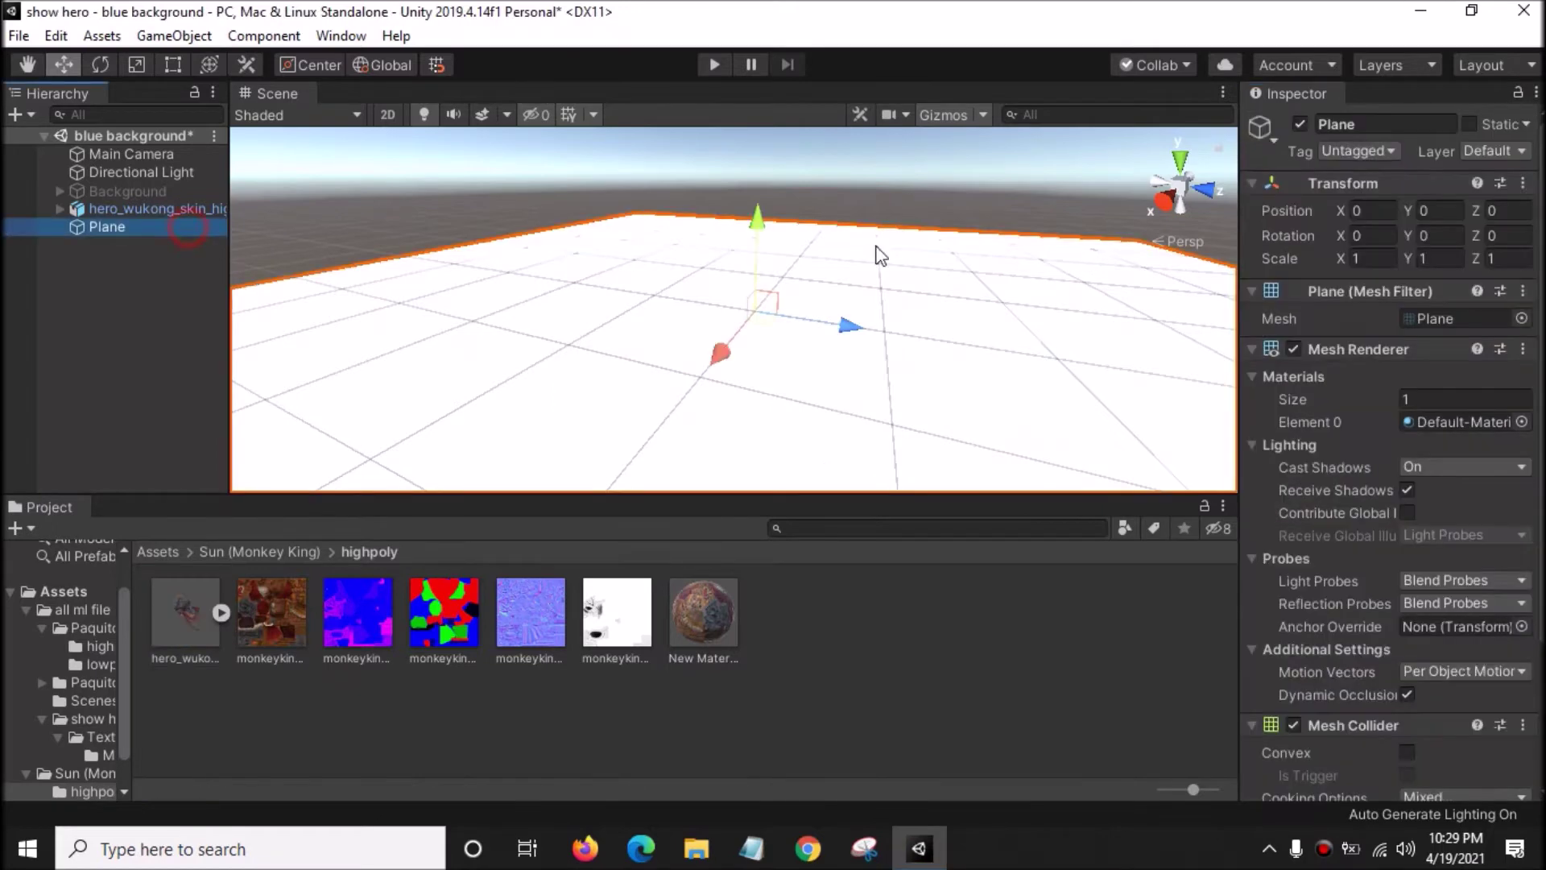
click(1300, 124)
alt+drag(914, 418, 535, 379)
key(f)
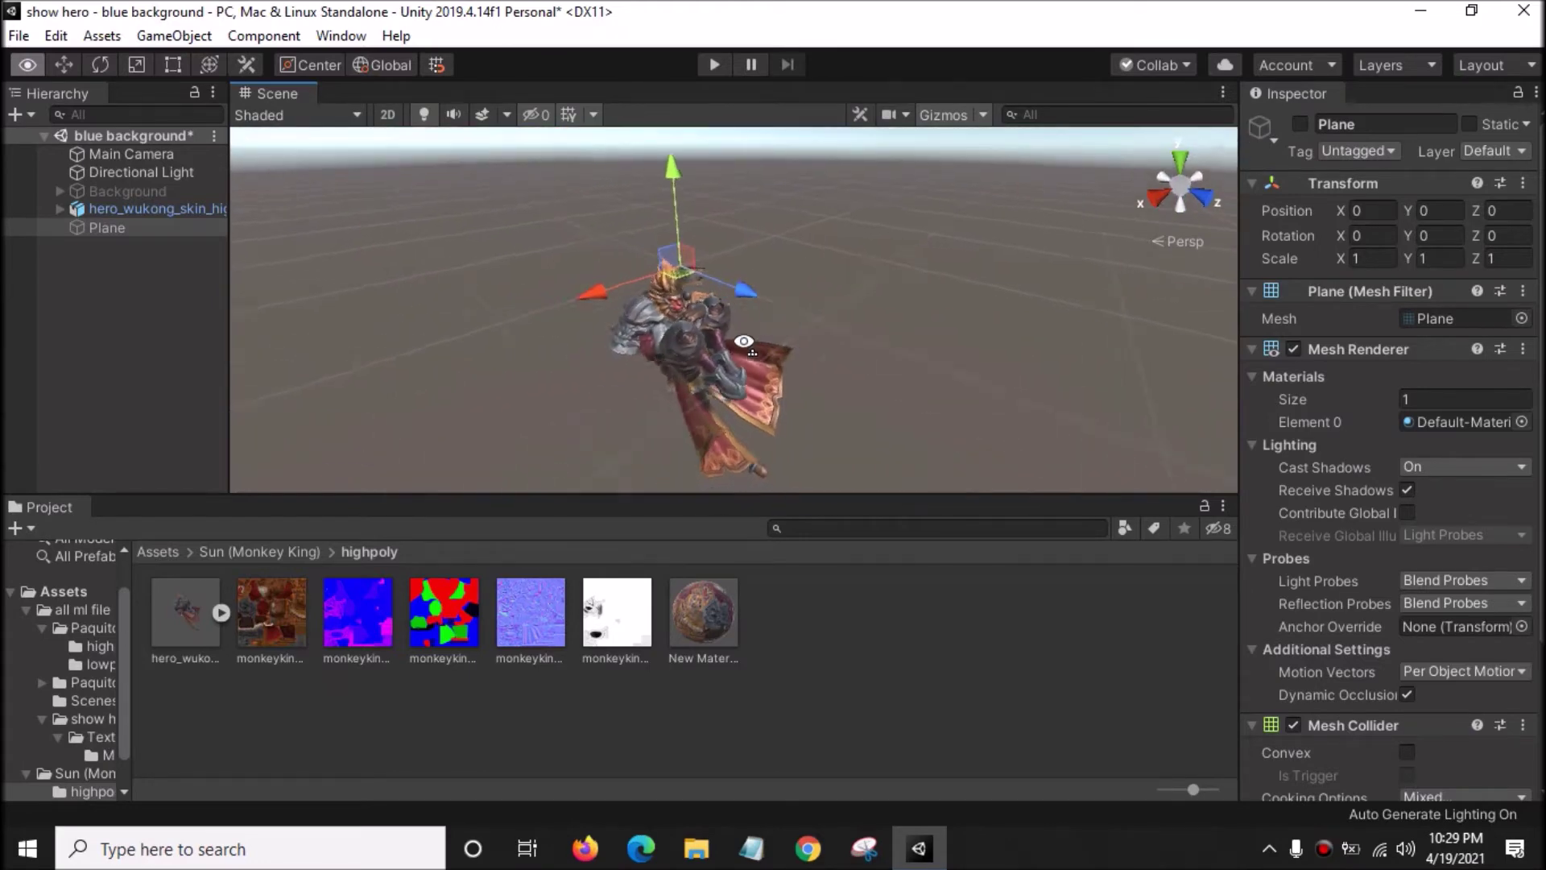
click(930, 697)
Create a New Animator Controller in the highpoly folder and open it.
right_click(849, 650)
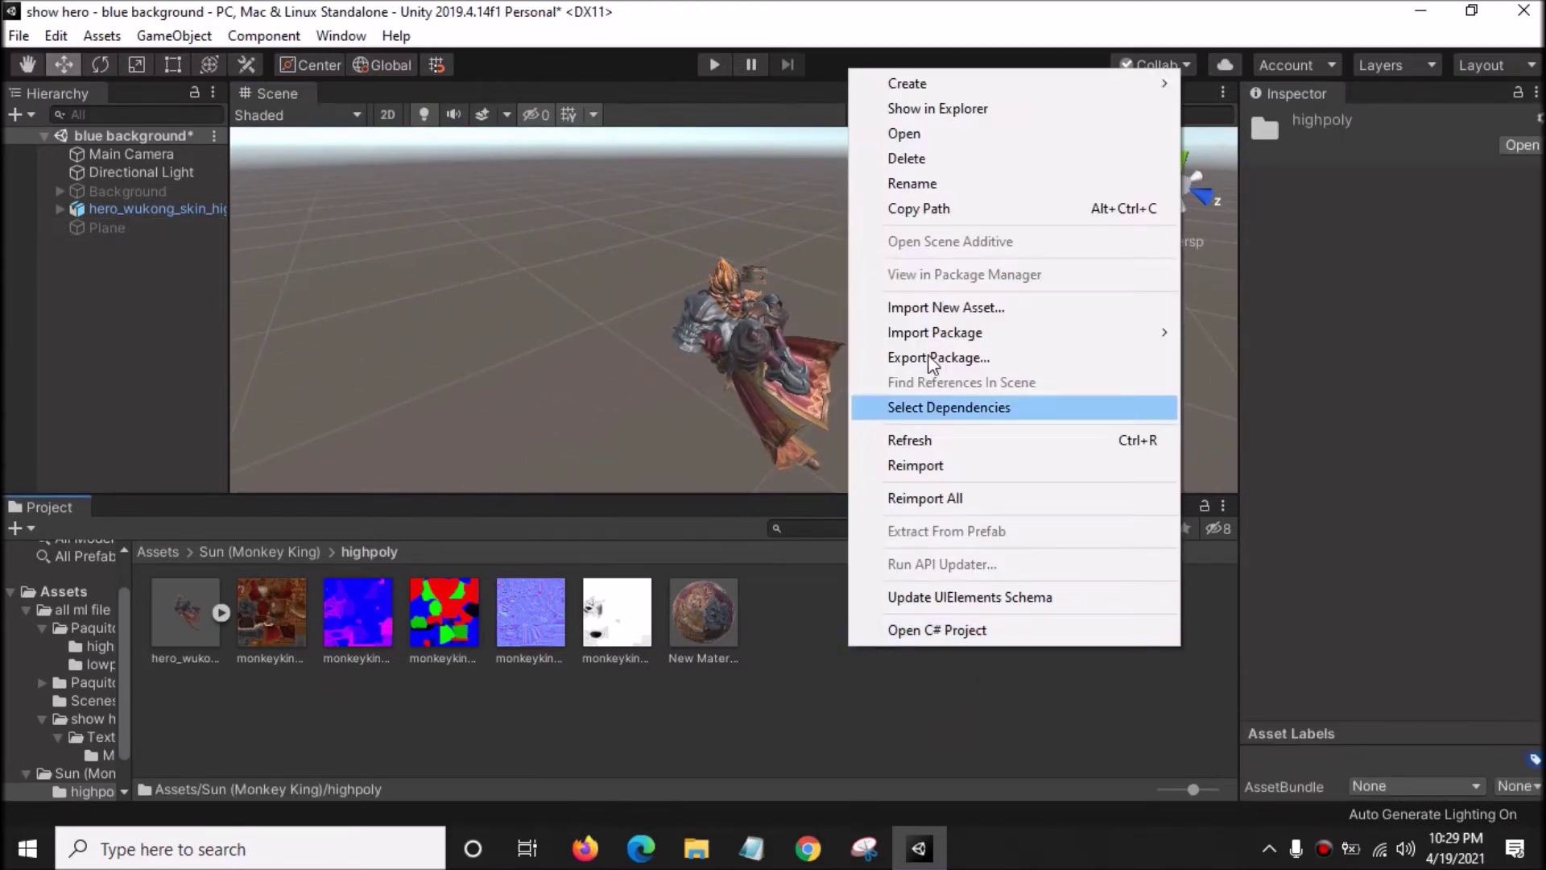
mouse_move(1159, 83)
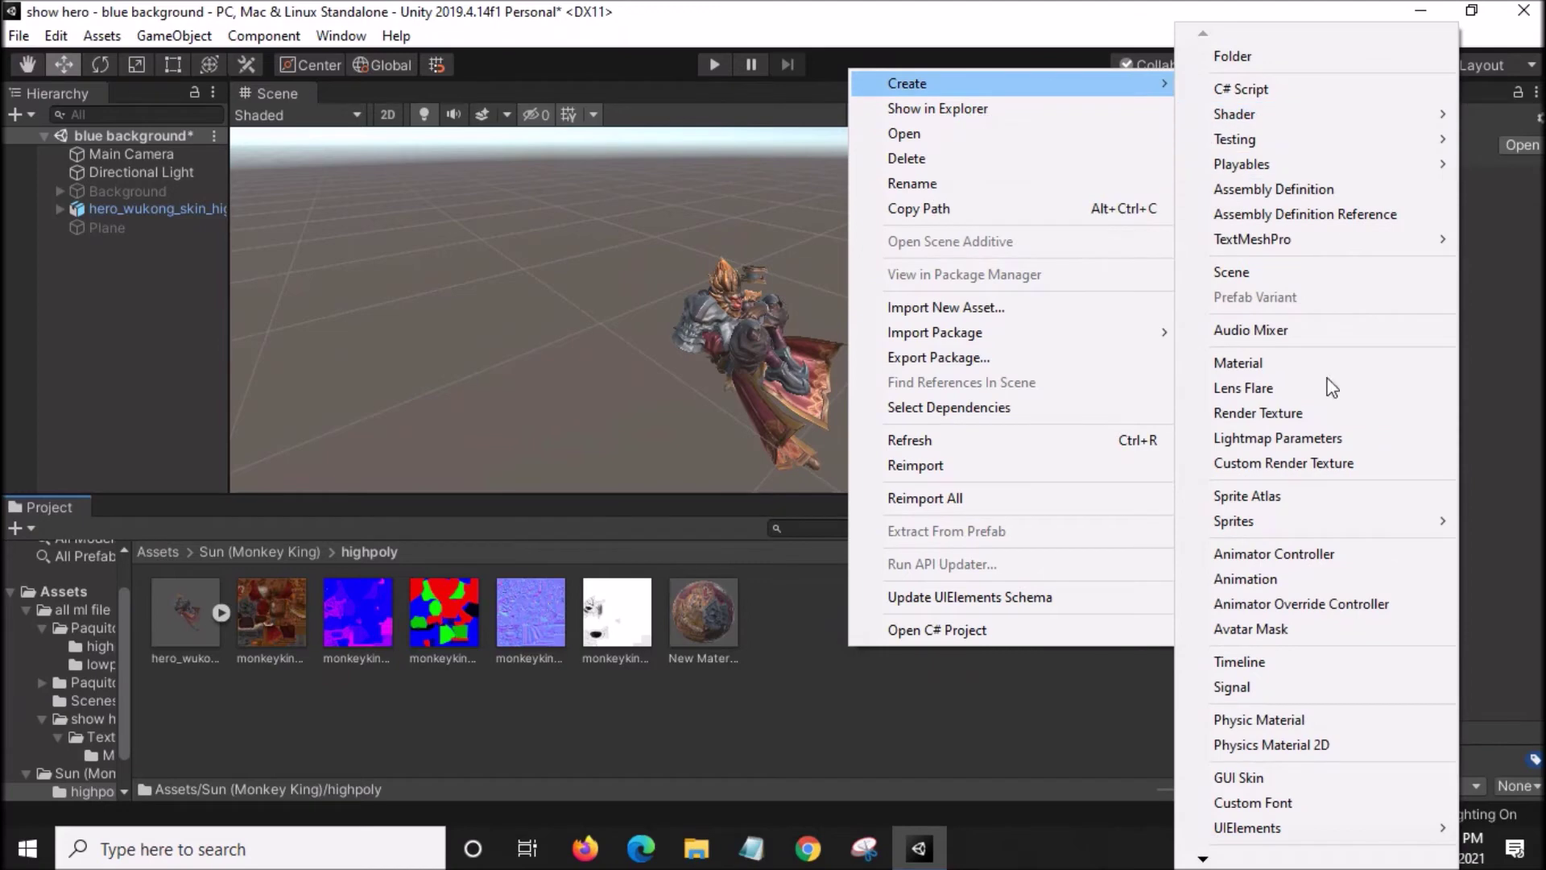
click(1306, 556)
click(1003, 644)
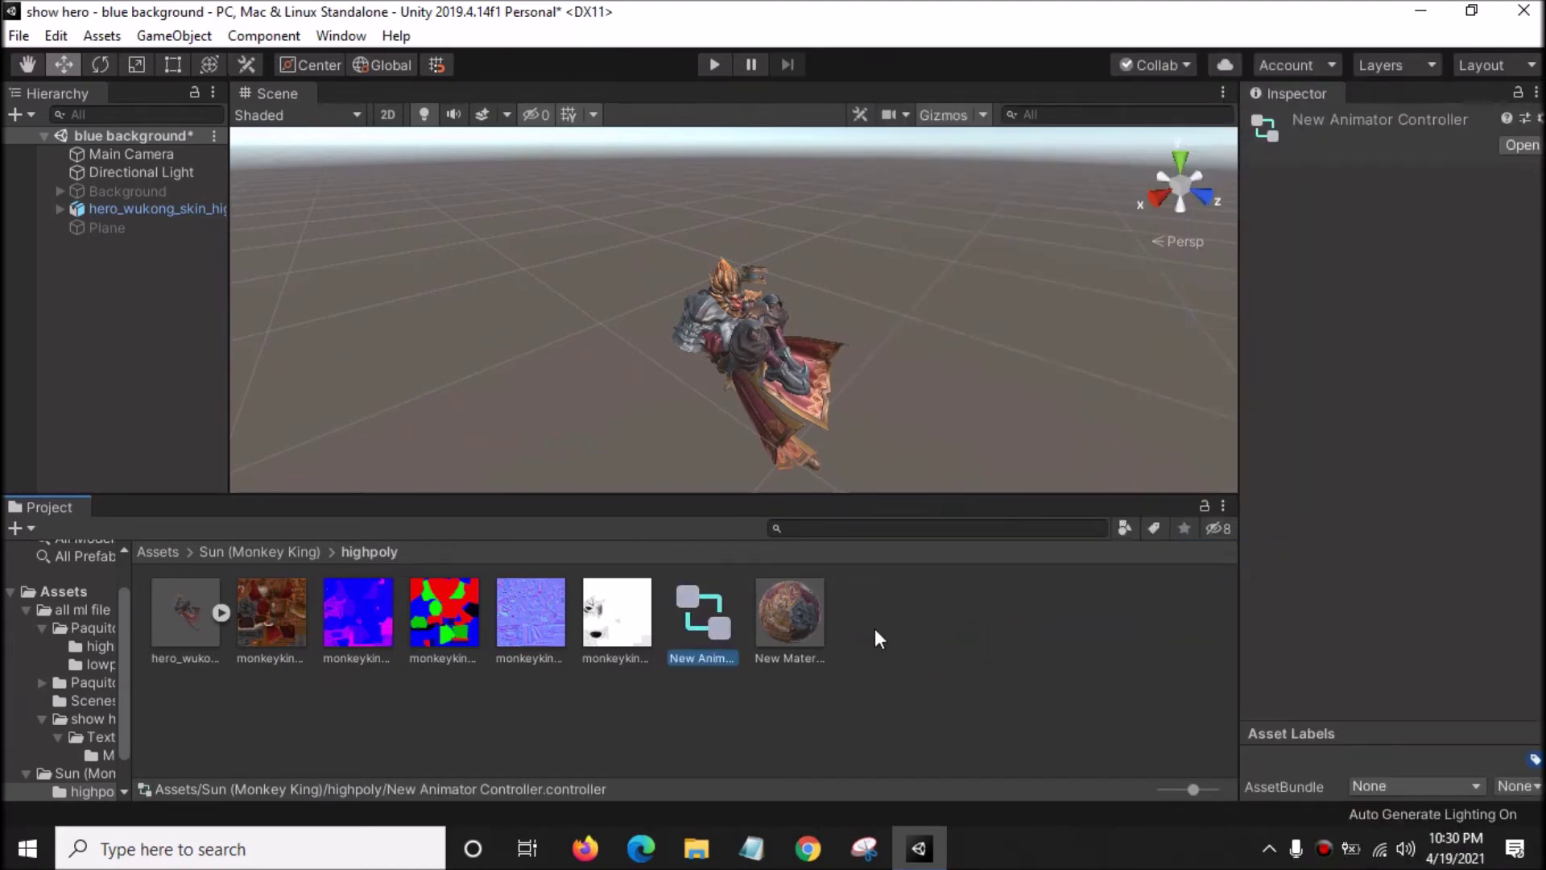
double_click(709, 618)
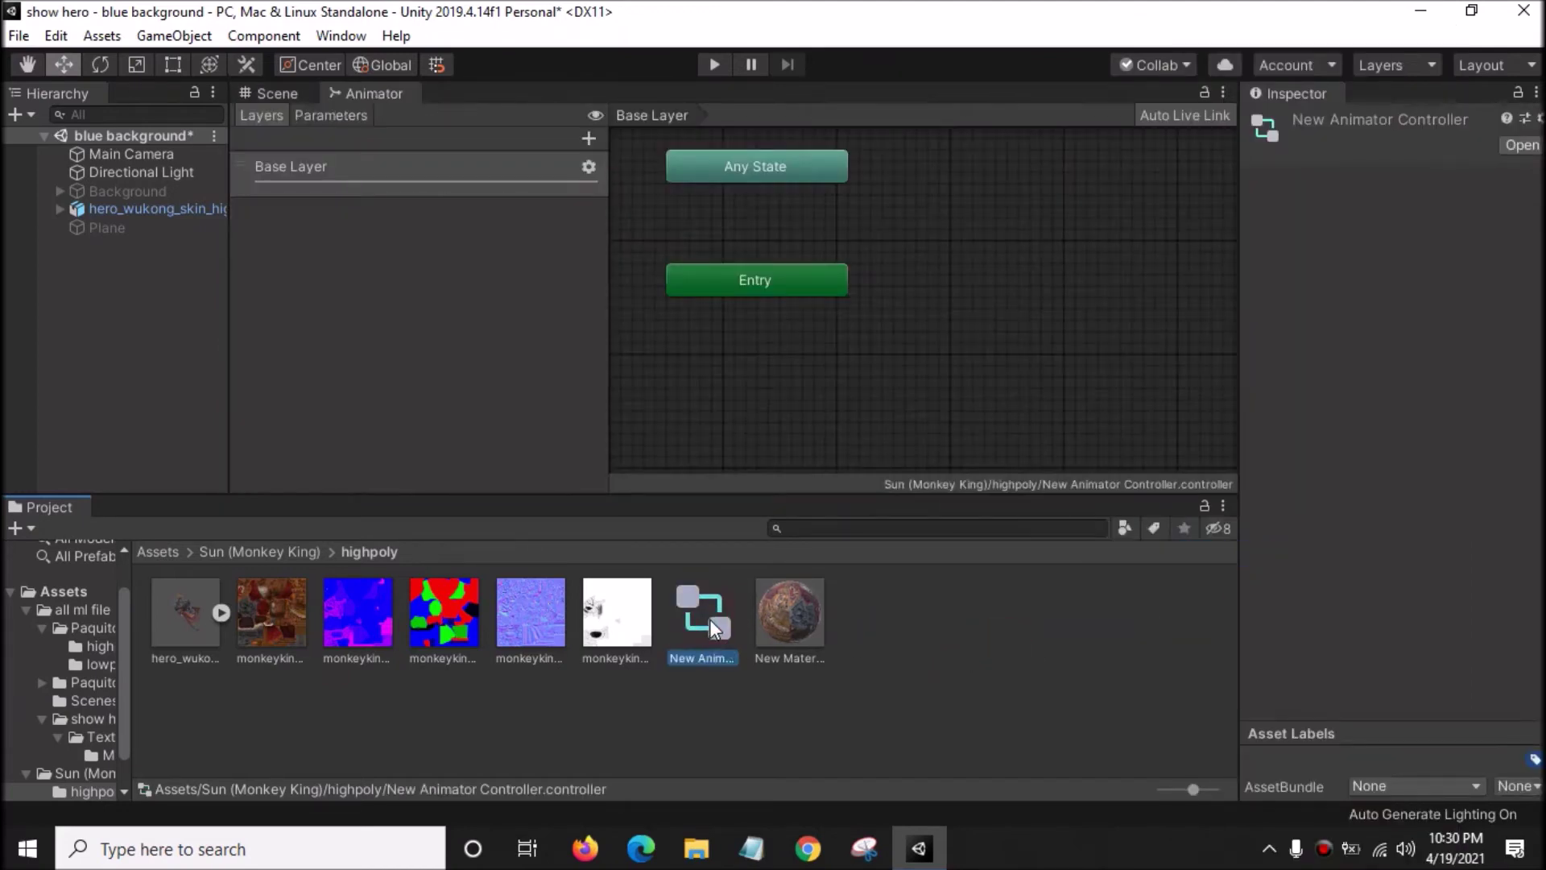
Add city_action and city_idle states with a transition from city_action to city_idle.
click(221, 611)
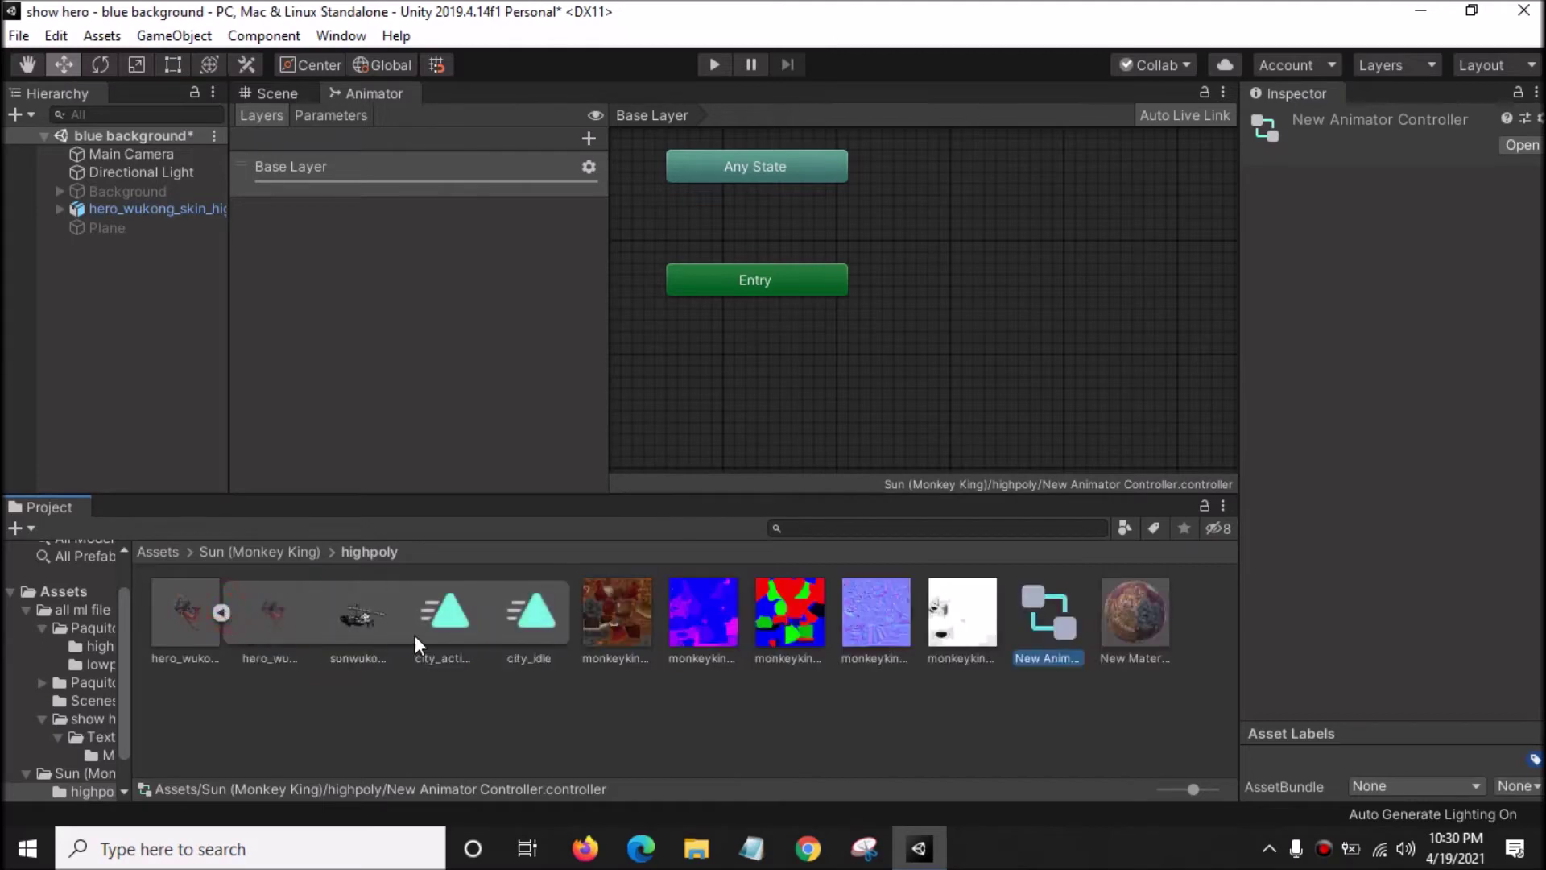
click(443, 622)
drag(452, 623, 698, 345)
drag(520, 615, 728, 384)
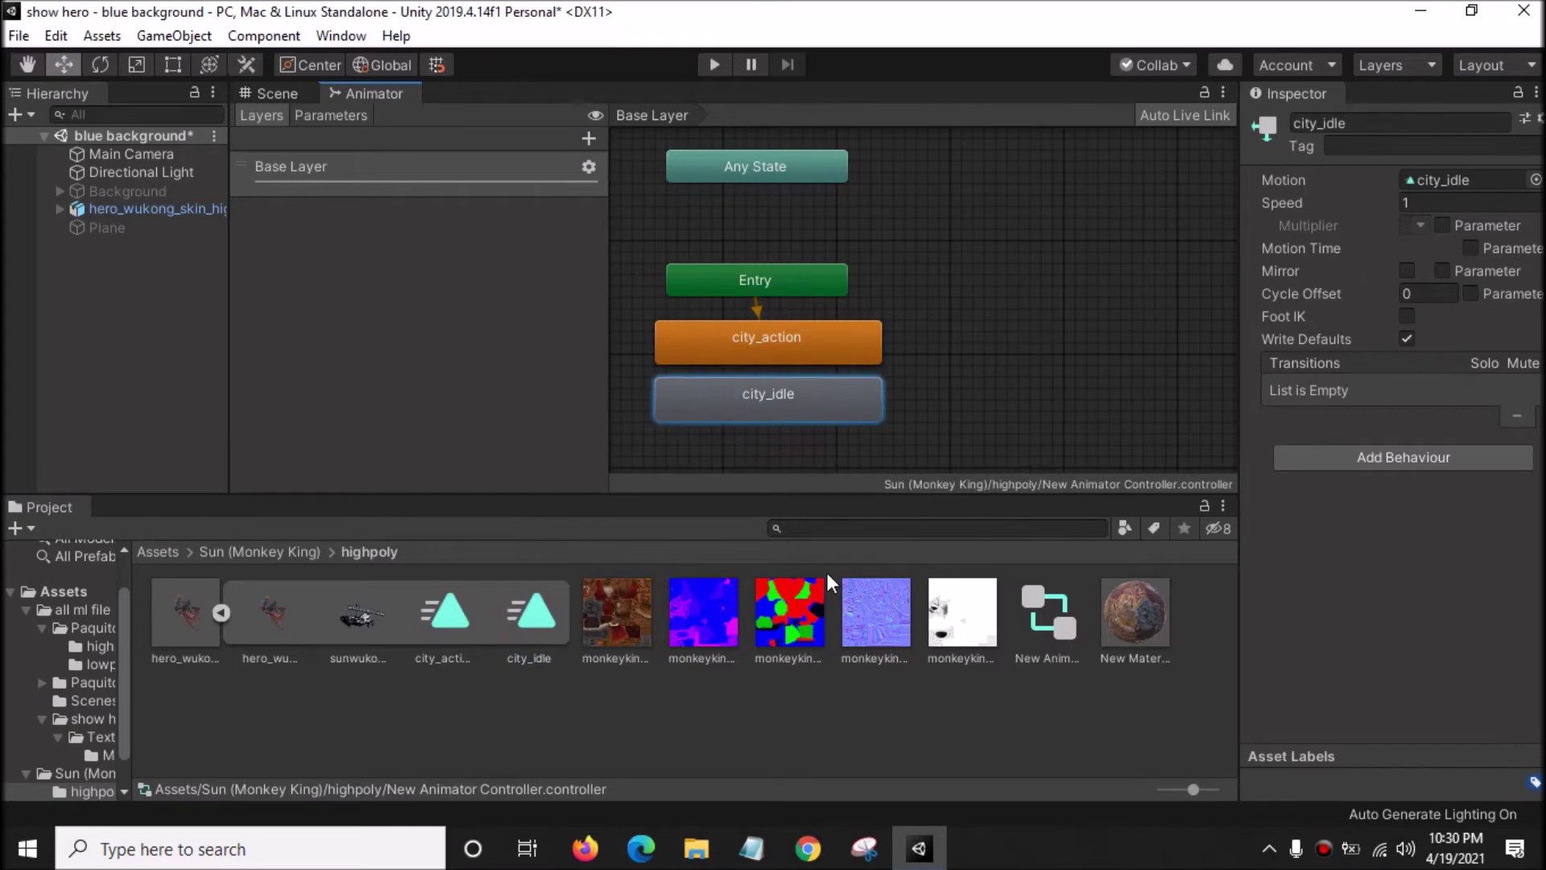
click(794, 342)
right_click(797, 342)
click(814, 355)
click(756, 399)
click(770, 398)
Turn on Loop Time for the city_idle clip and apply it to the model import.
double_click(779, 403)
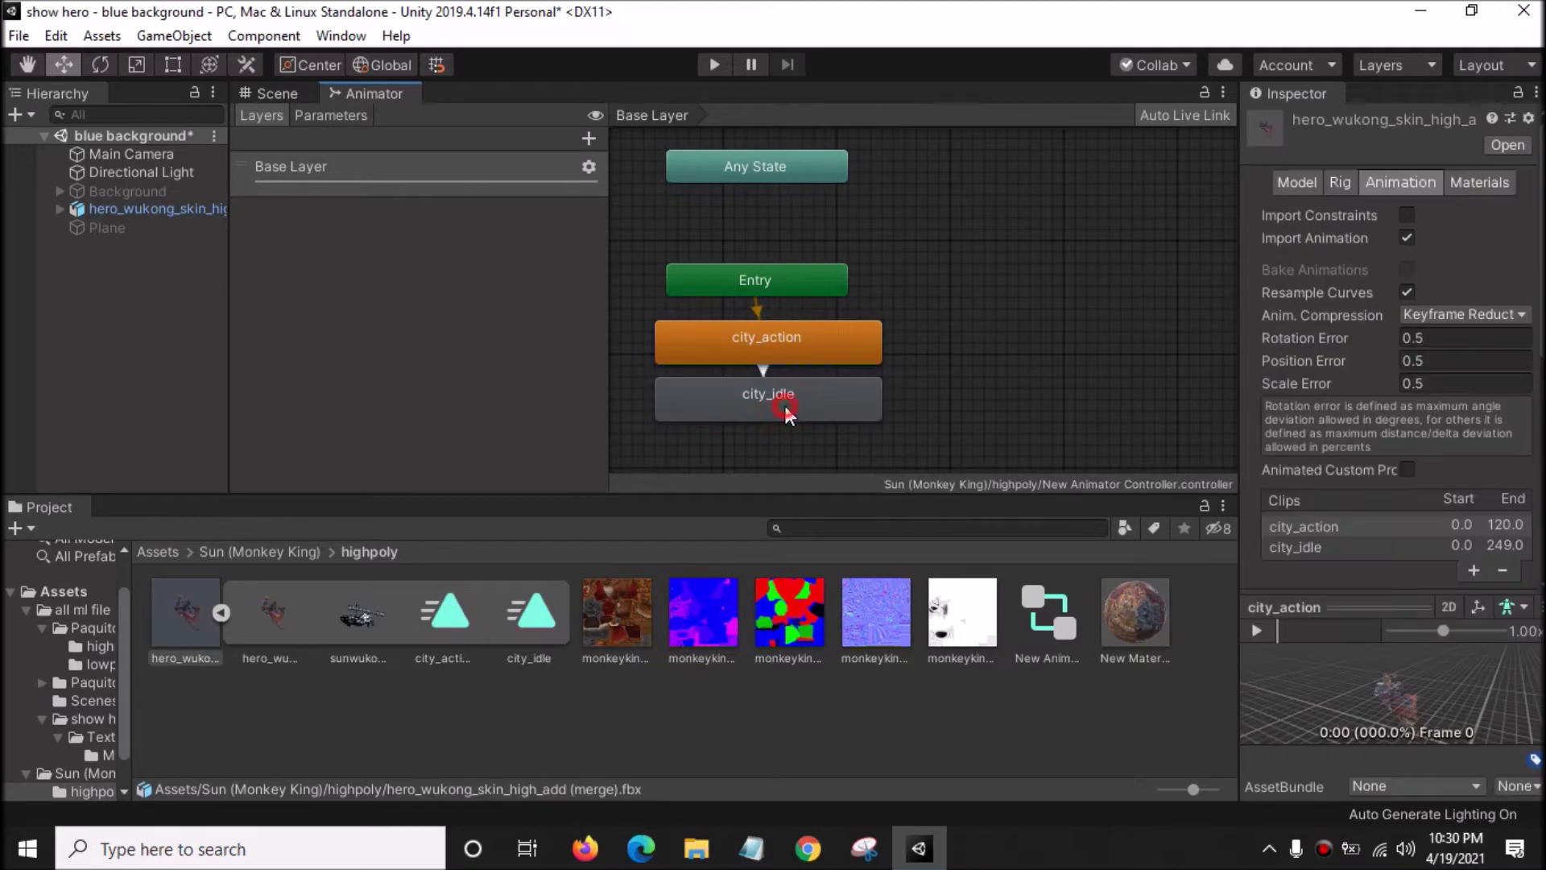
scroll(1513, 364, down, 10)
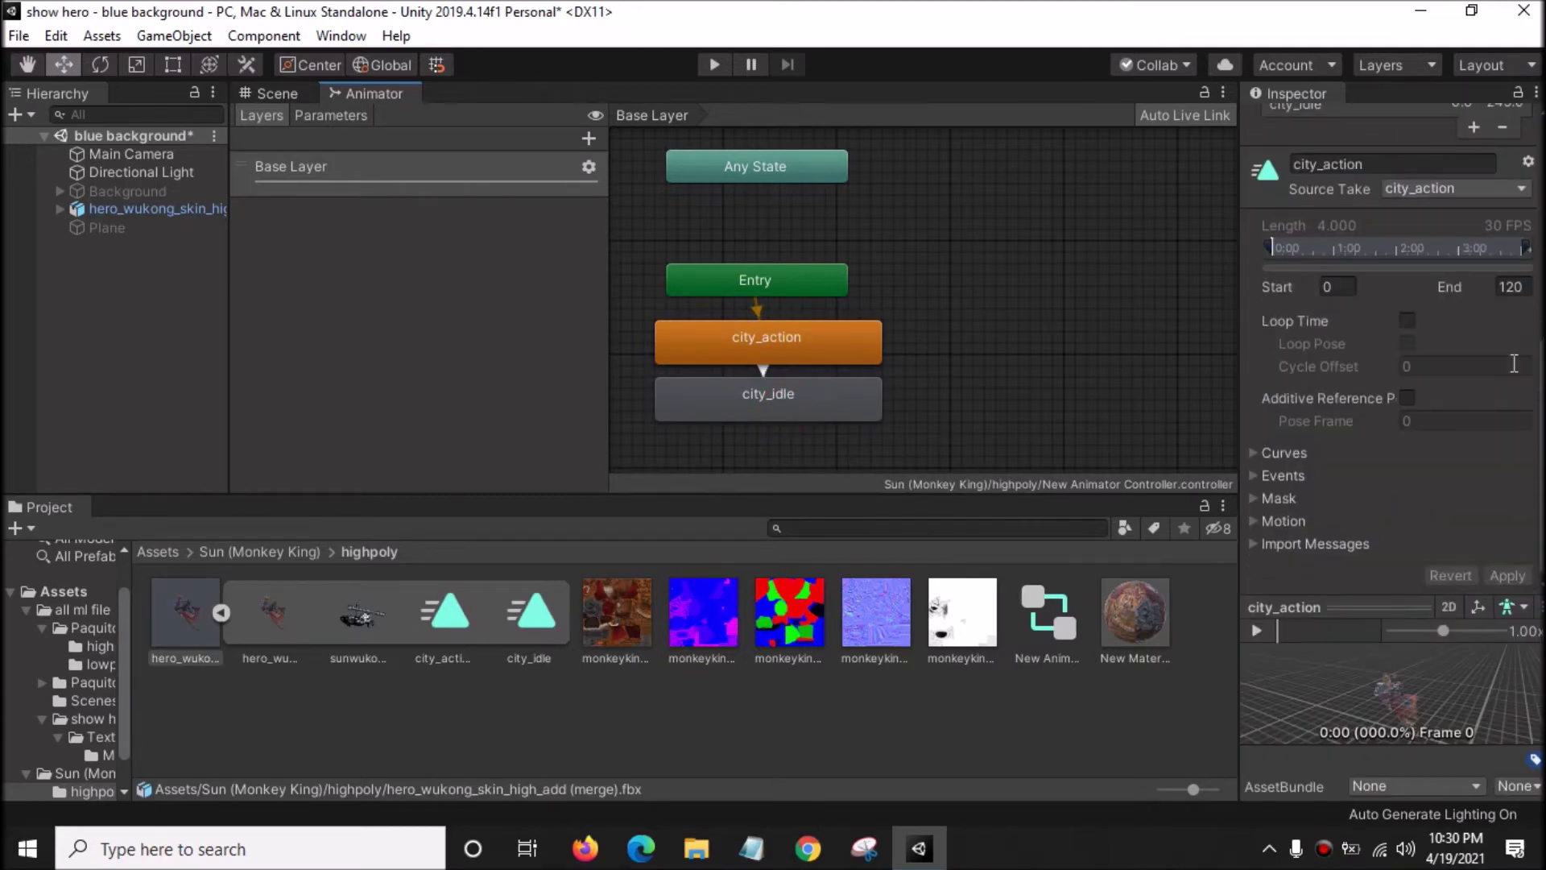
scroll(1369, 169, up, 3)
click(1314, 213)
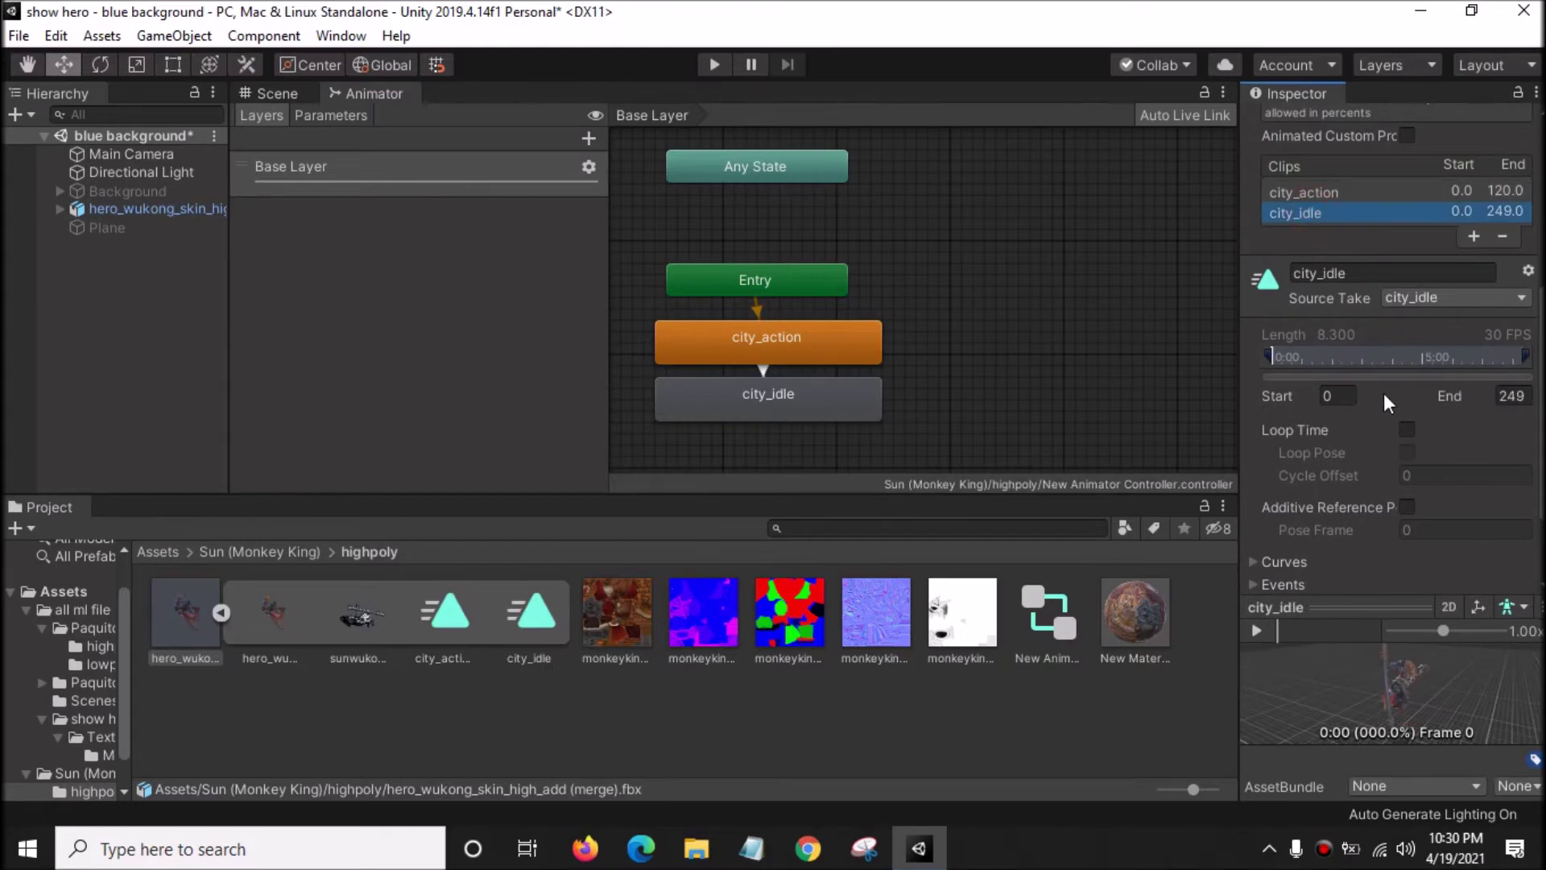
click(1407, 431)
scroll(1417, 439, down, 3)
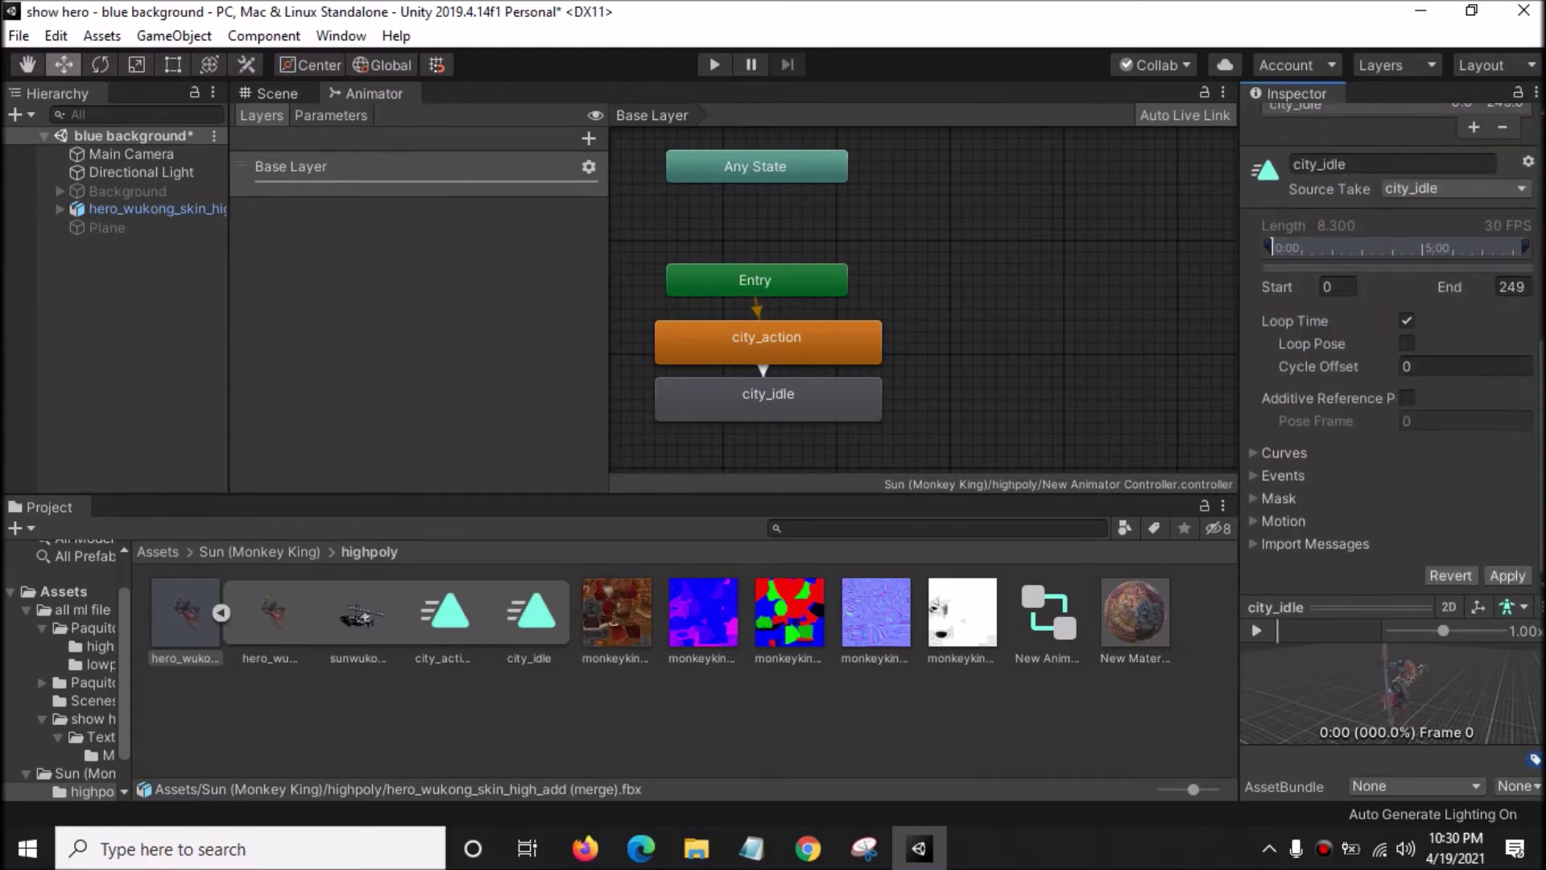
click(1508, 576)
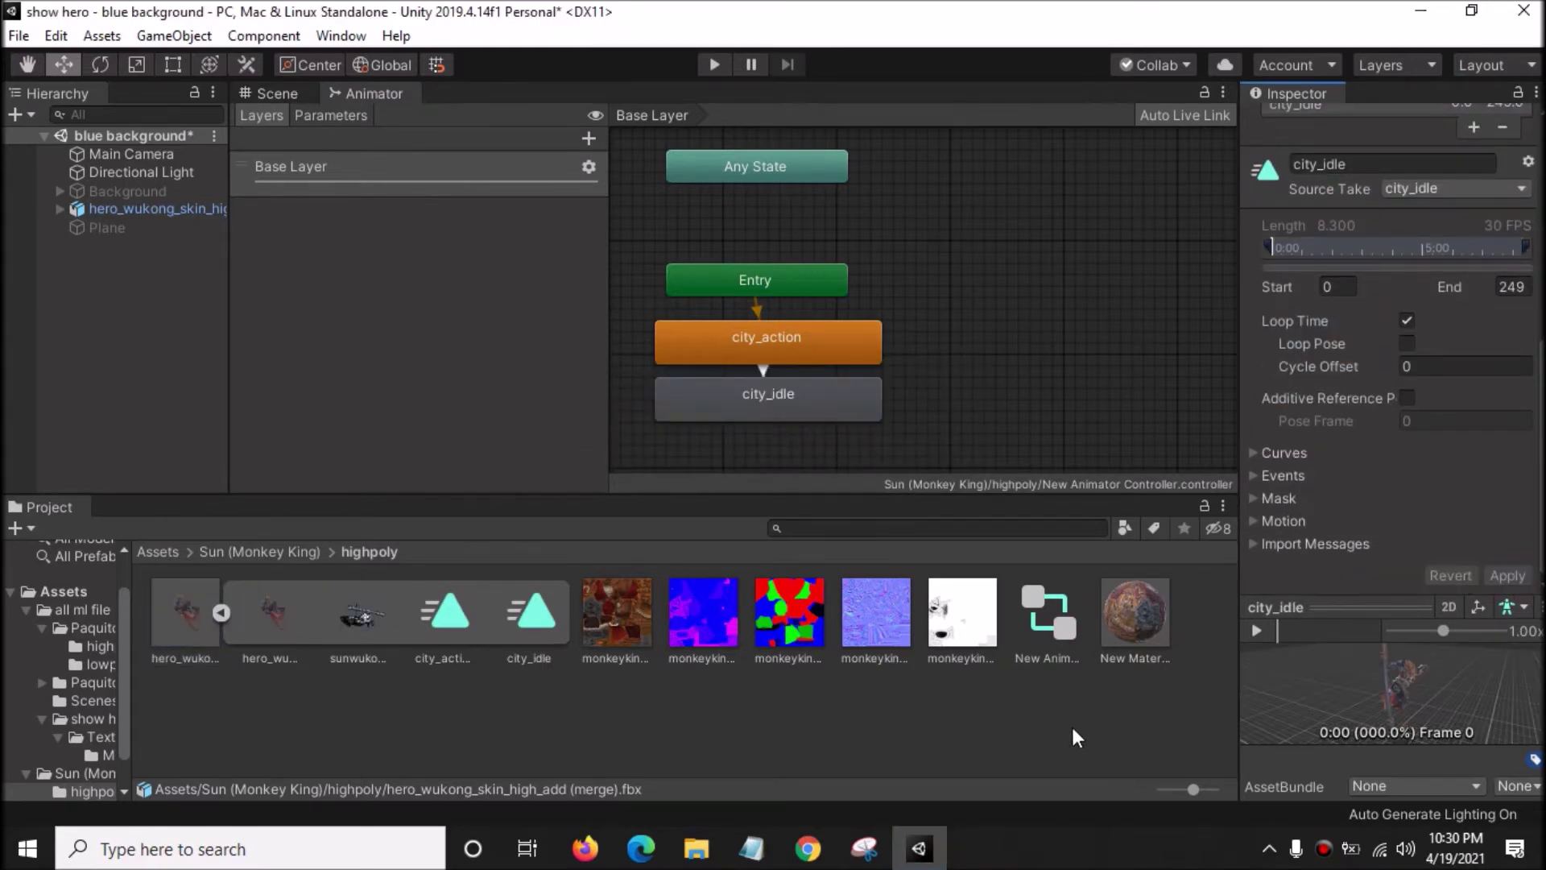
click(272, 95)
Open a Game view and dock it beside the Animator.
click(333, 37)
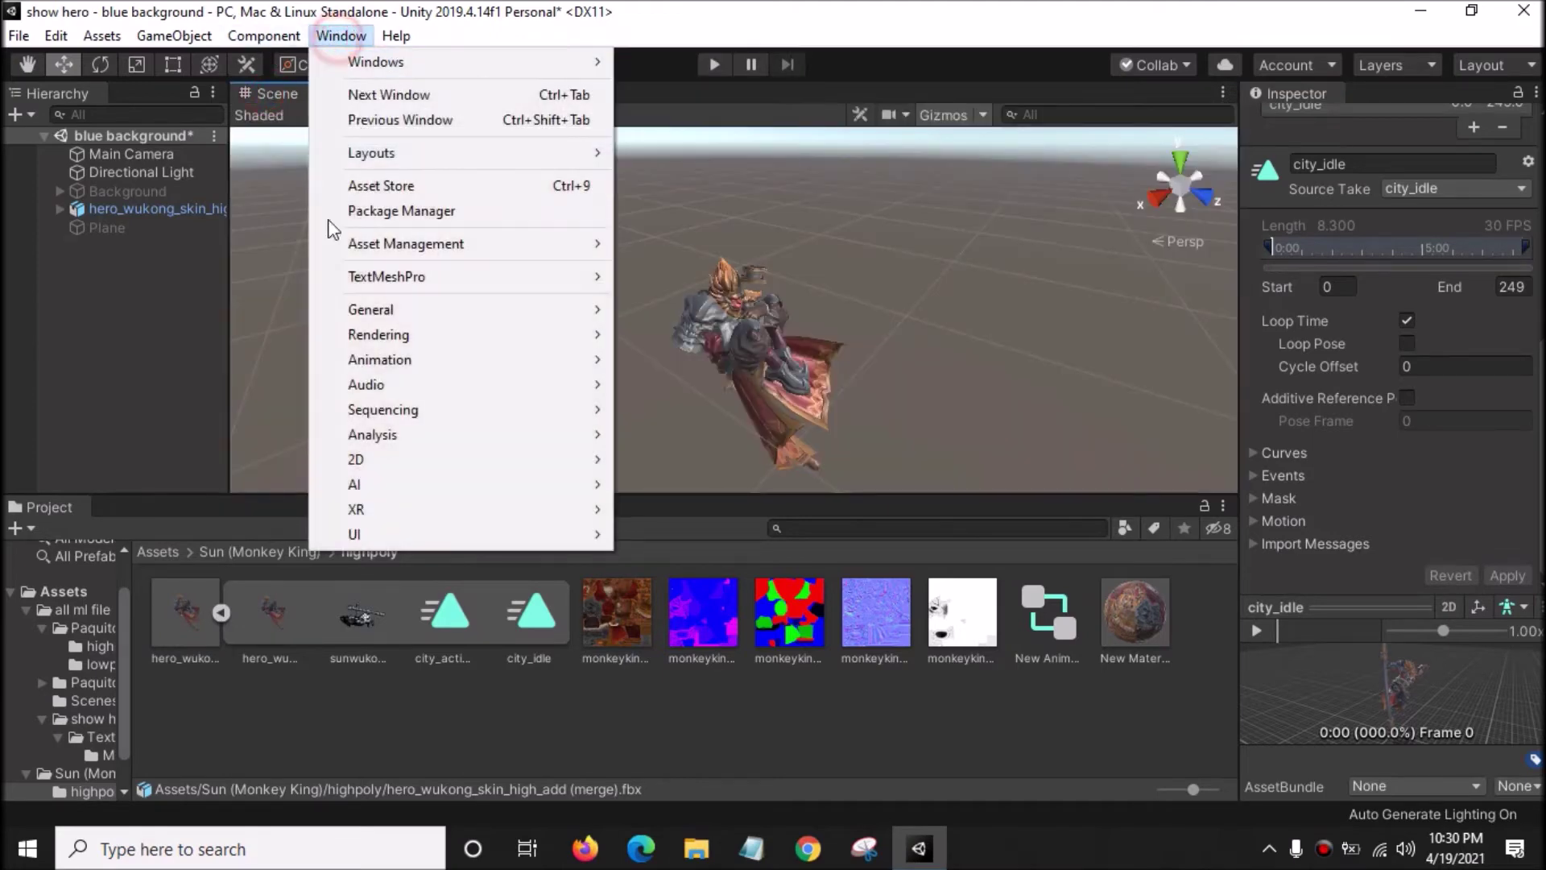
click(667, 334)
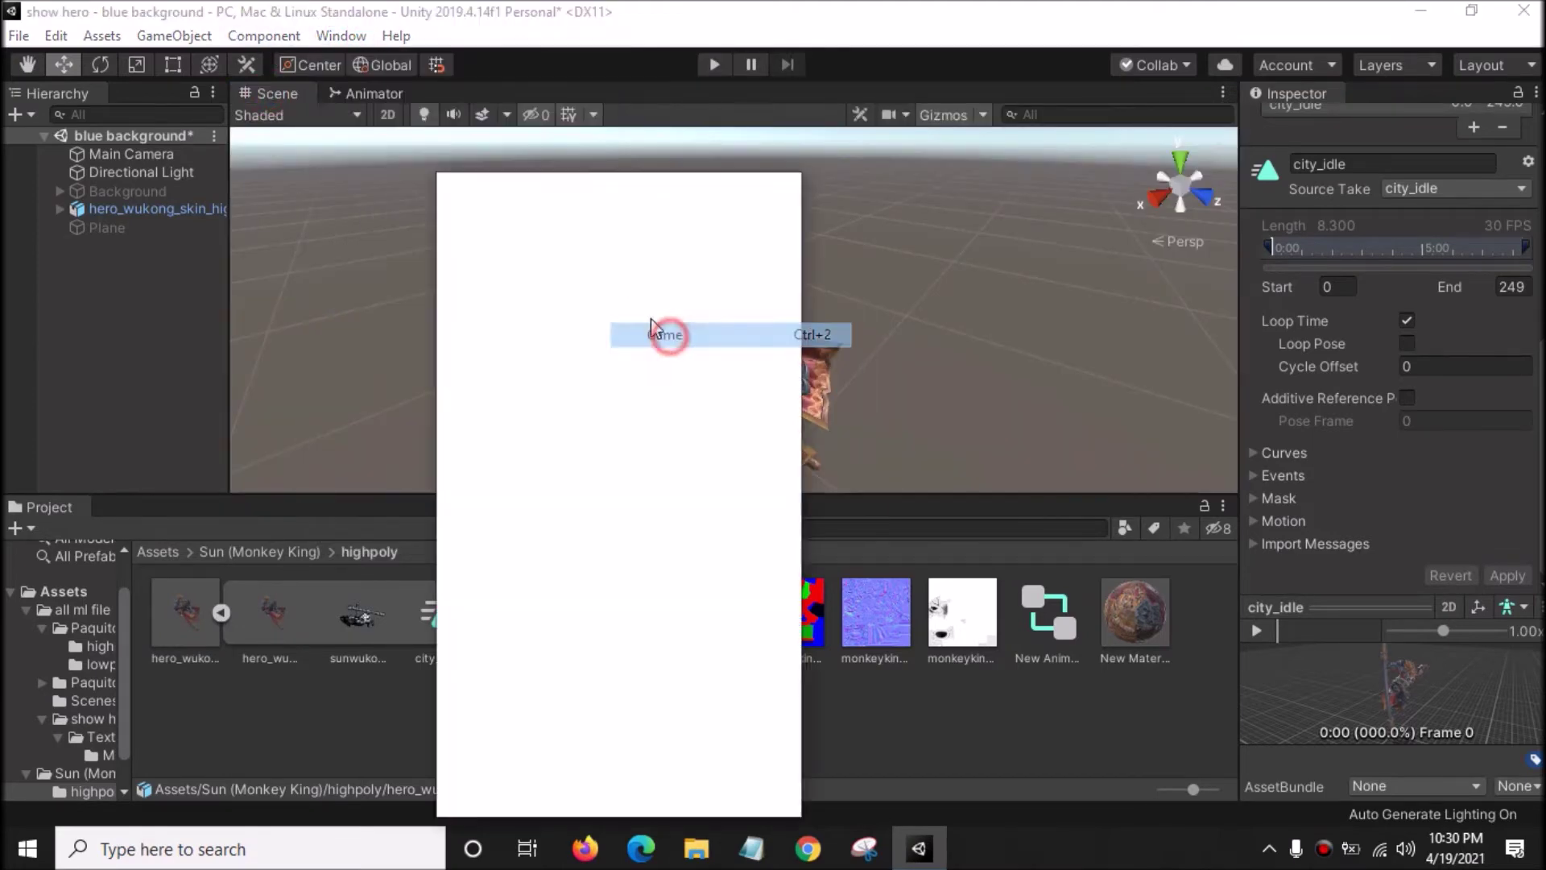
drag(500, 129, 457, 98)
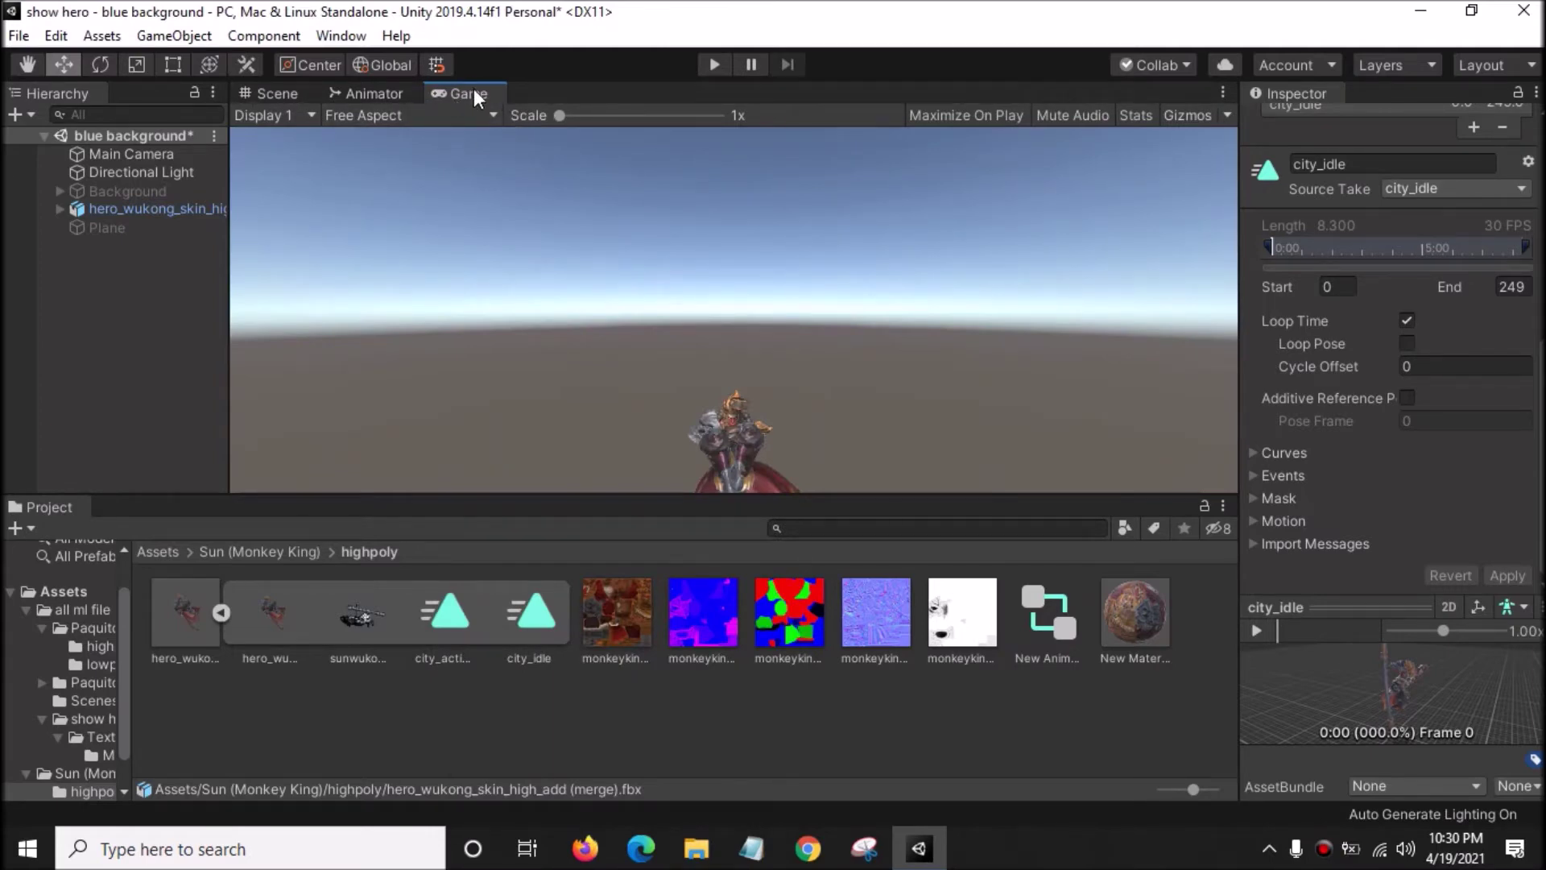
Reactivate the Plane as a white floor and switch to the Game view.
click(129, 229)
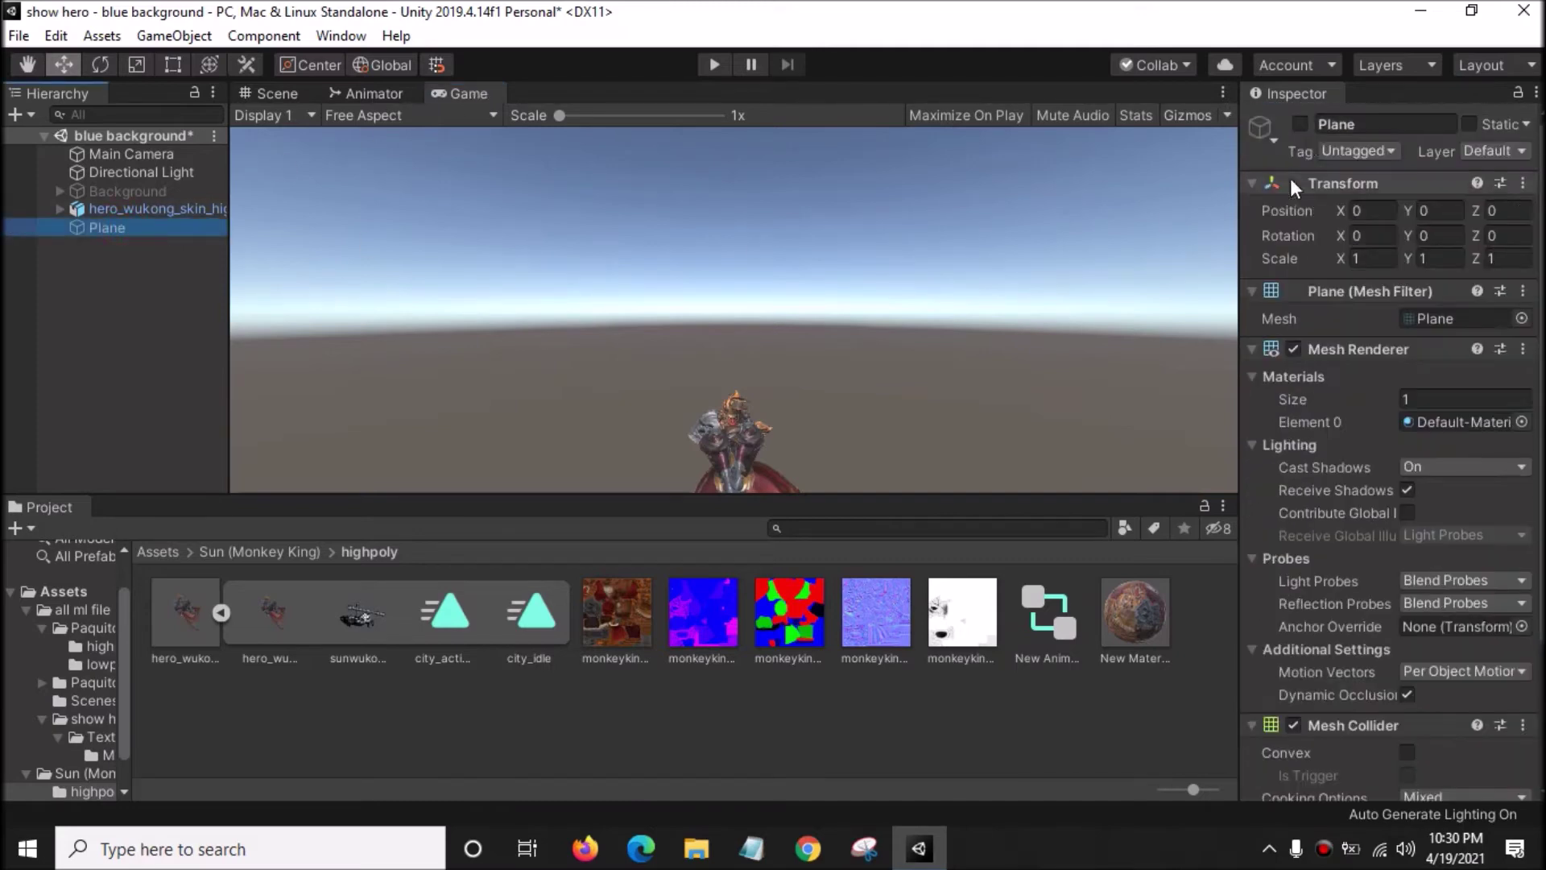
click(1299, 124)
click(277, 92)
click(183, 382)
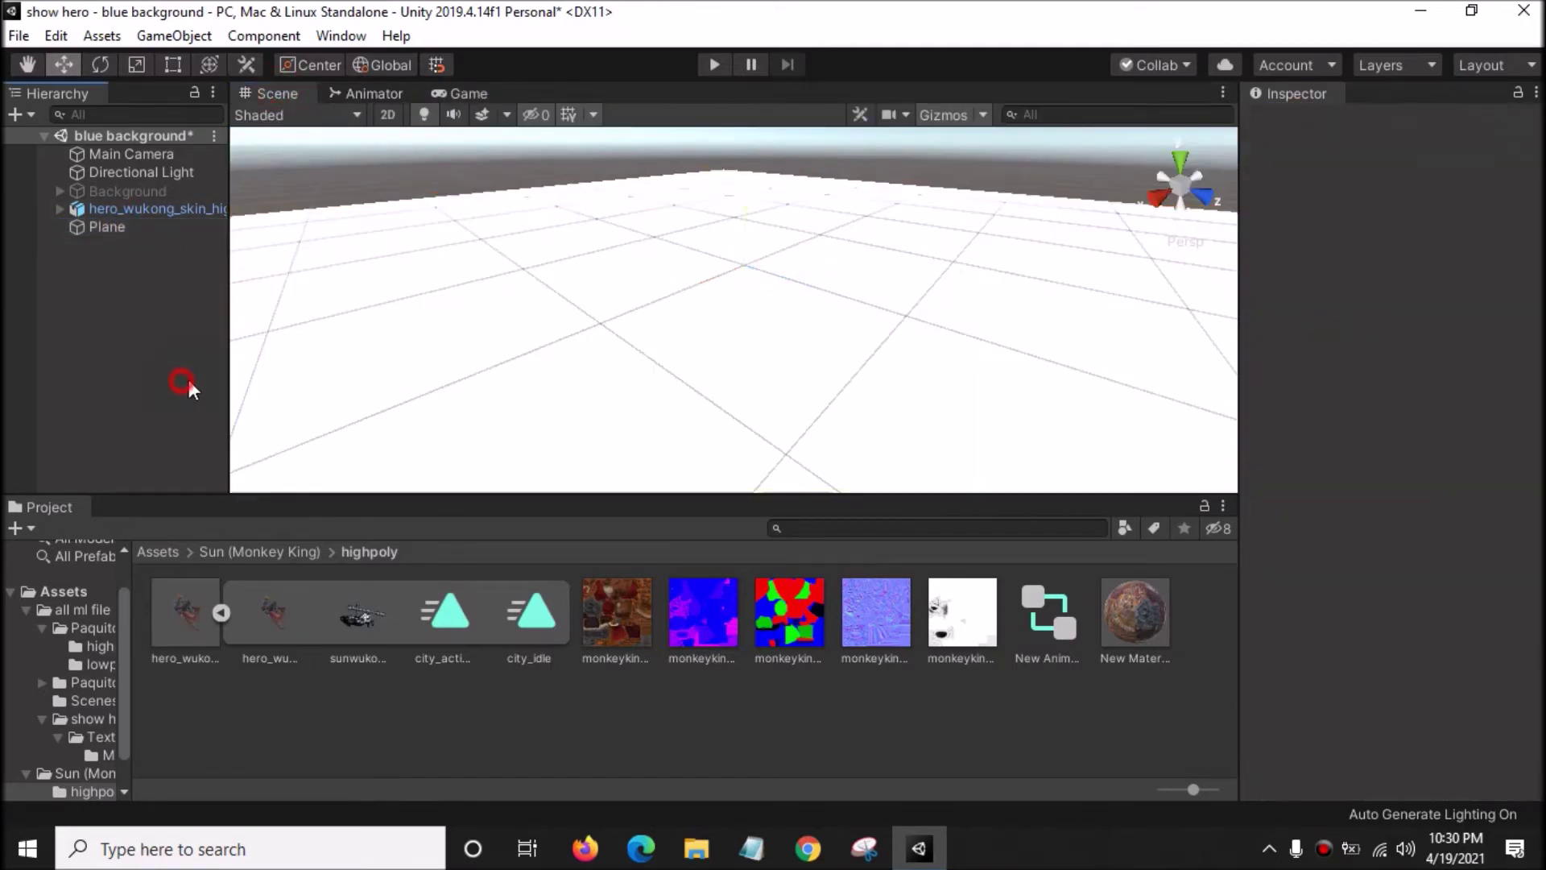
click(221, 612)
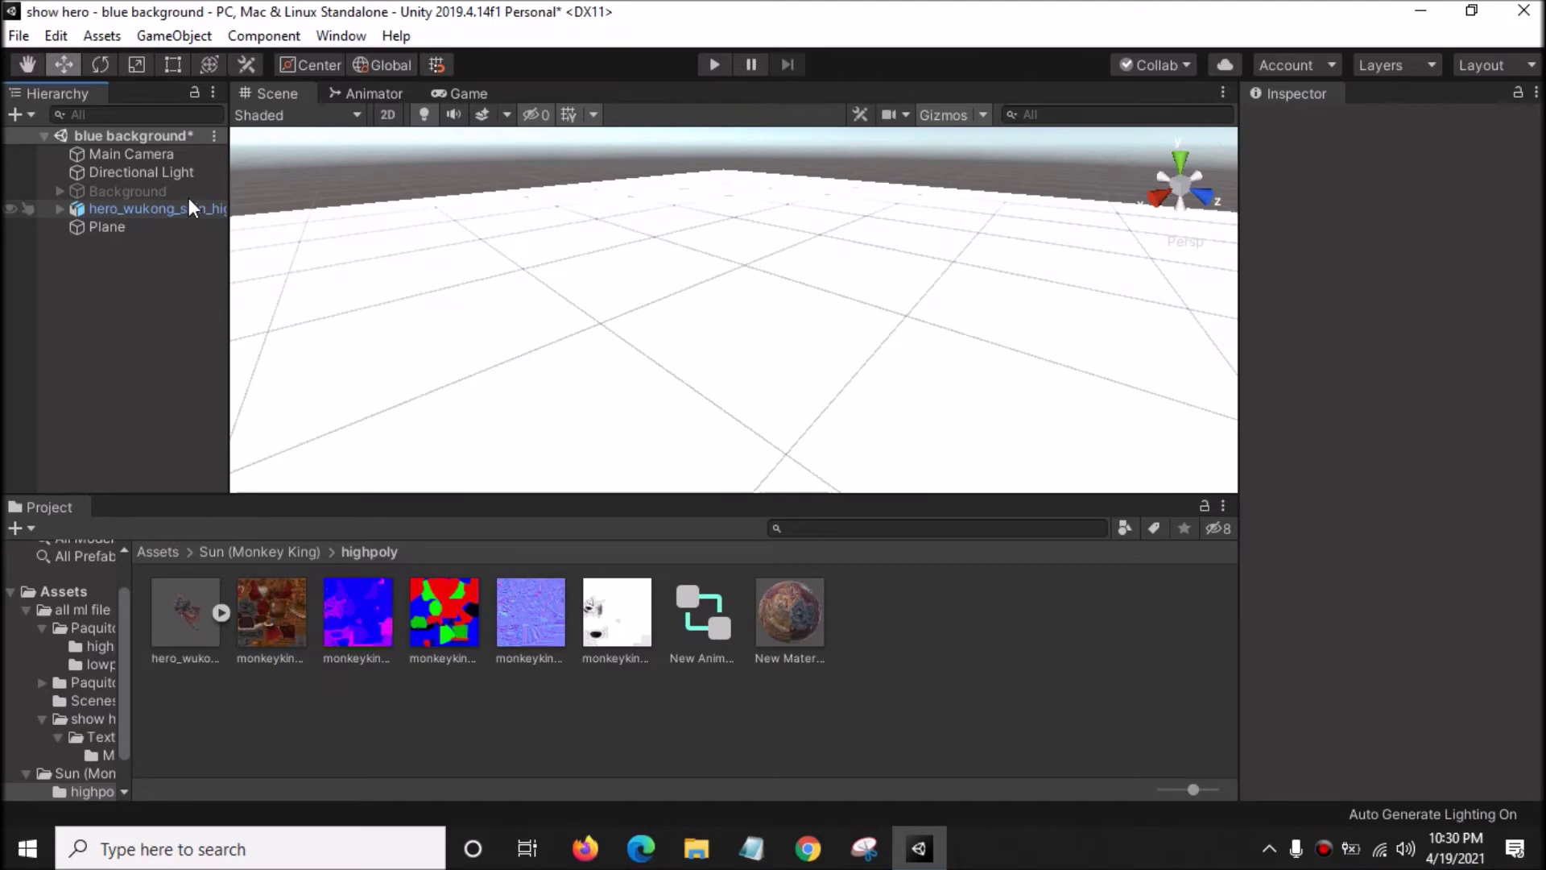
click(171, 208)
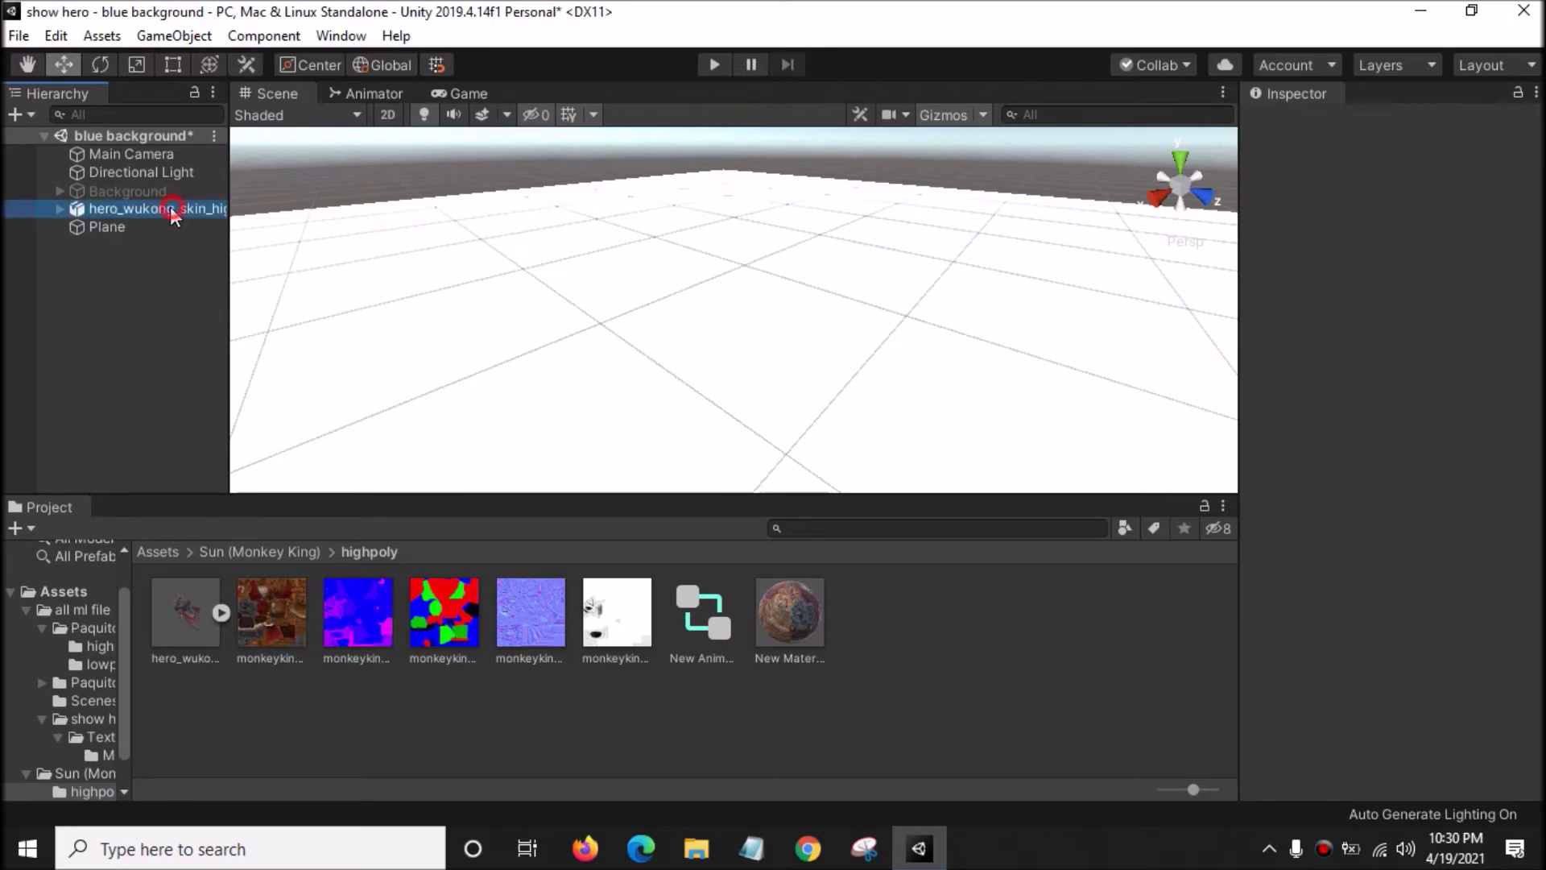
click(967, 725)
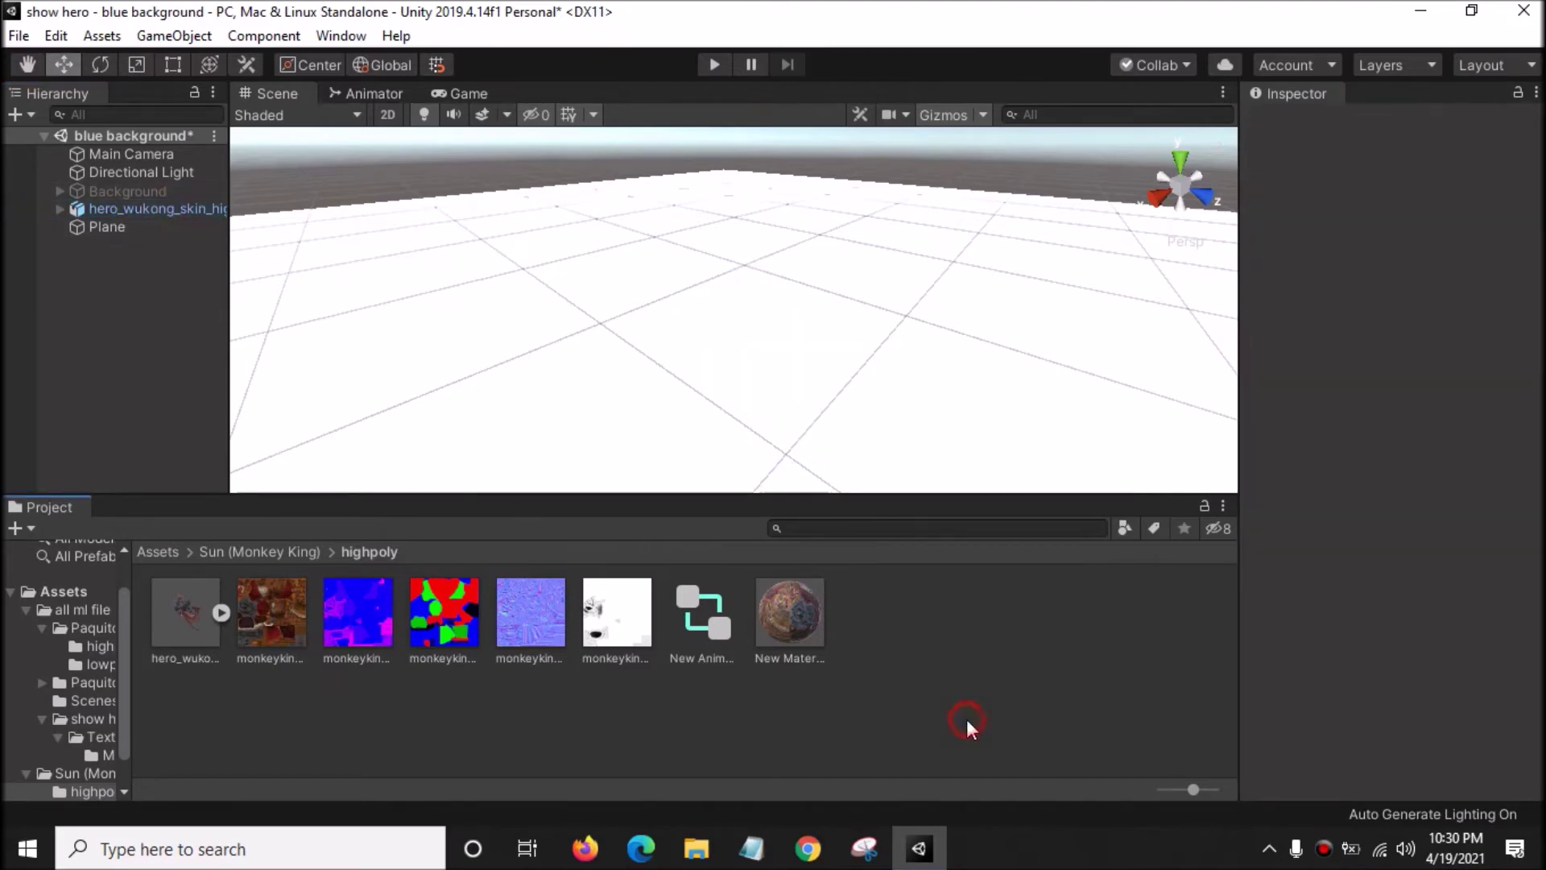
click(466, 90)
Play the scene to watch the hero's staff animation, then stop it.
click(714, 64)
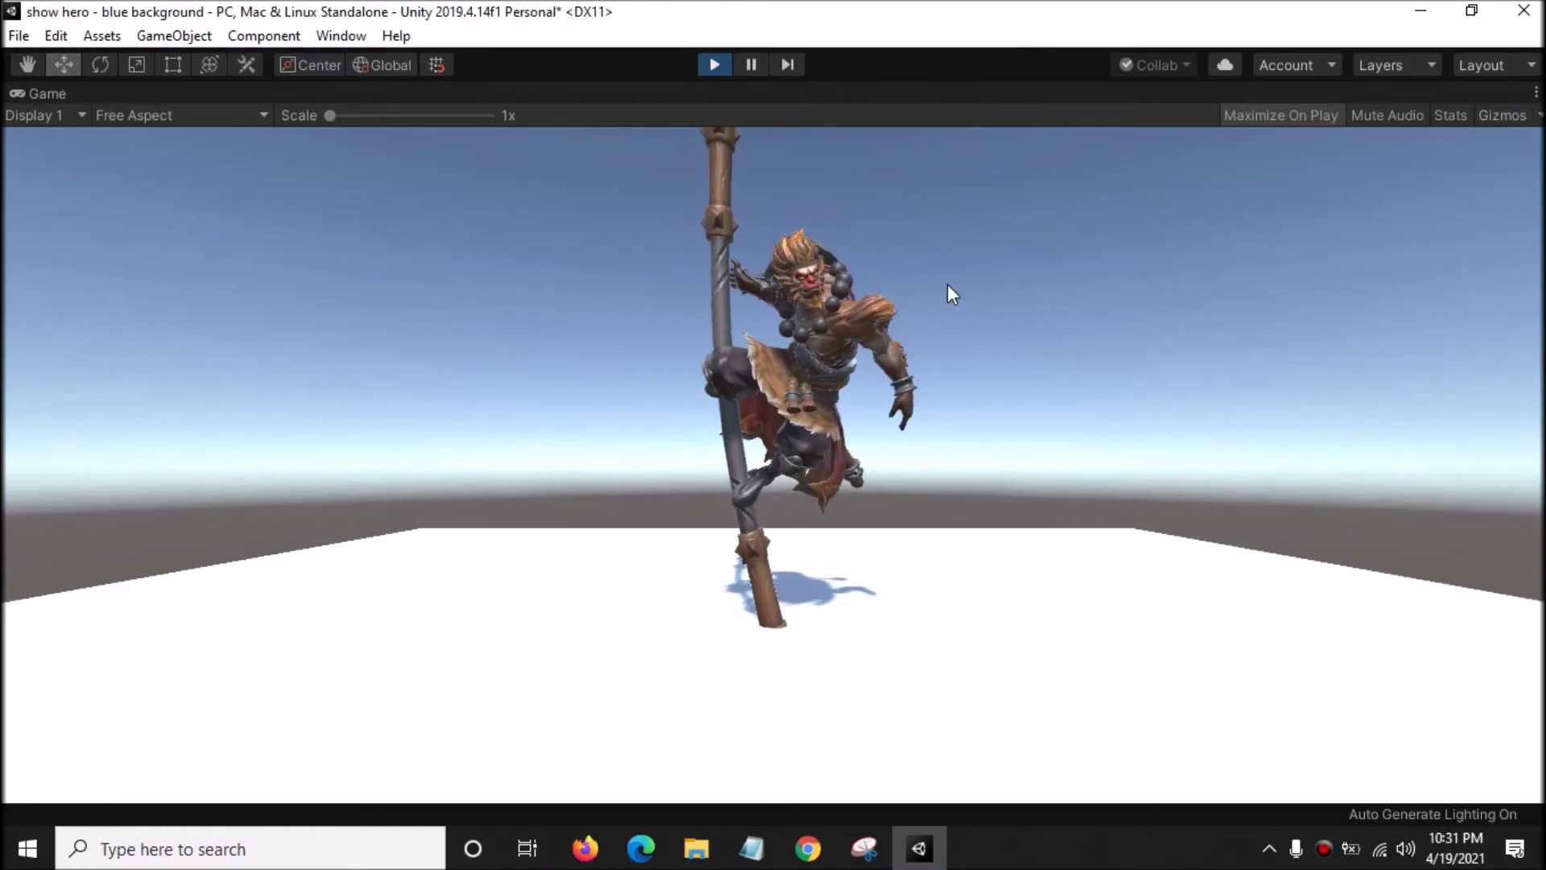
click(715, 65)
Minimize Unity and launch PhotoshopCS6Portable from DATA (D:) > PhotoshopPortable, then close Explorer.
click(1421, 10)
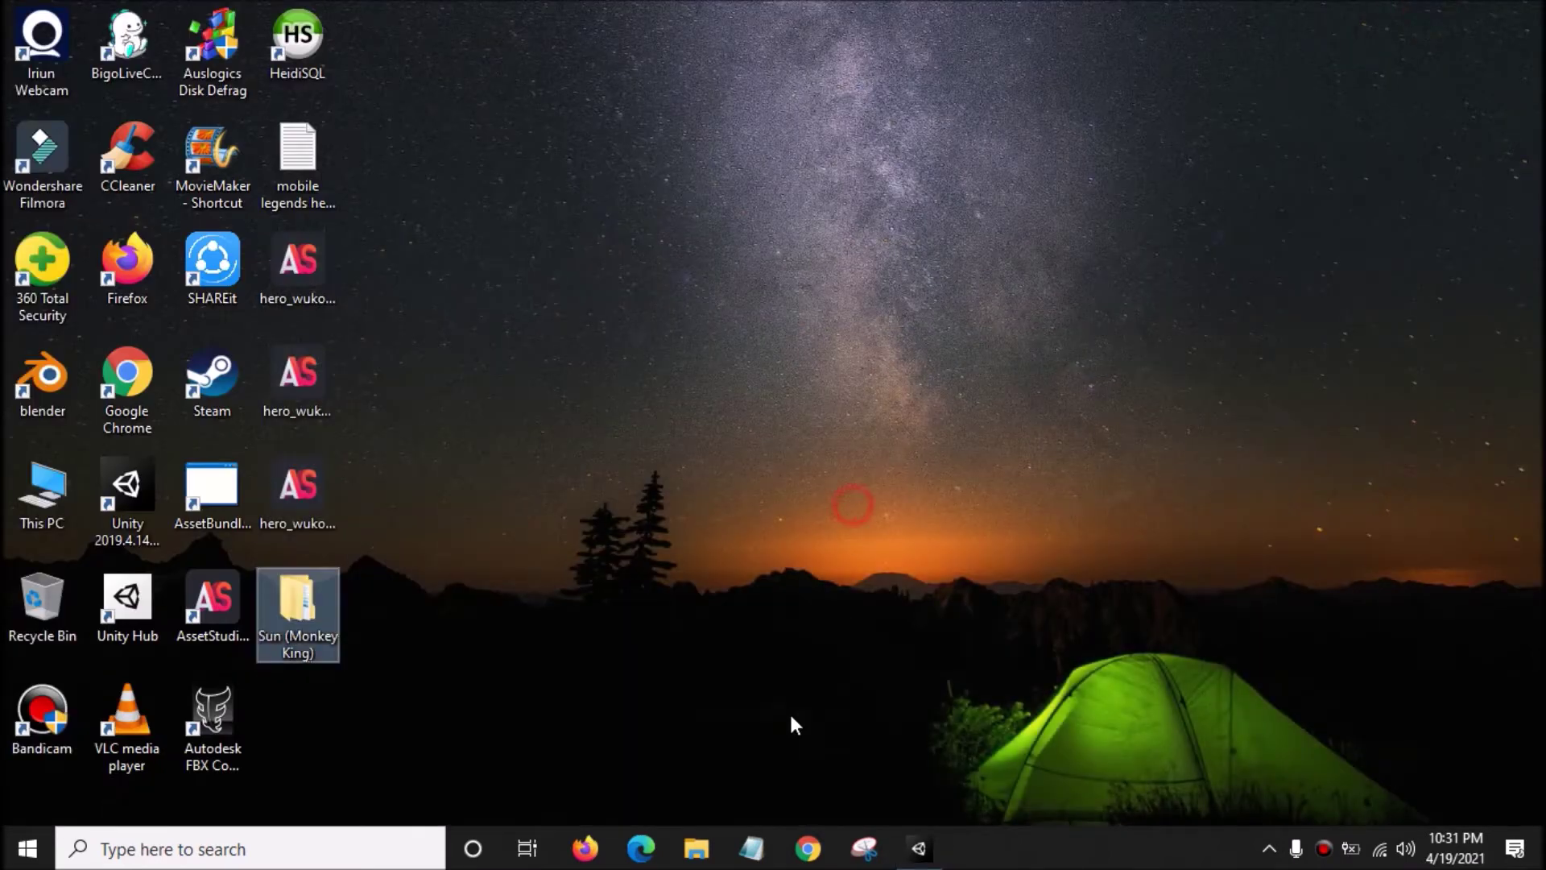
click(689, 850)
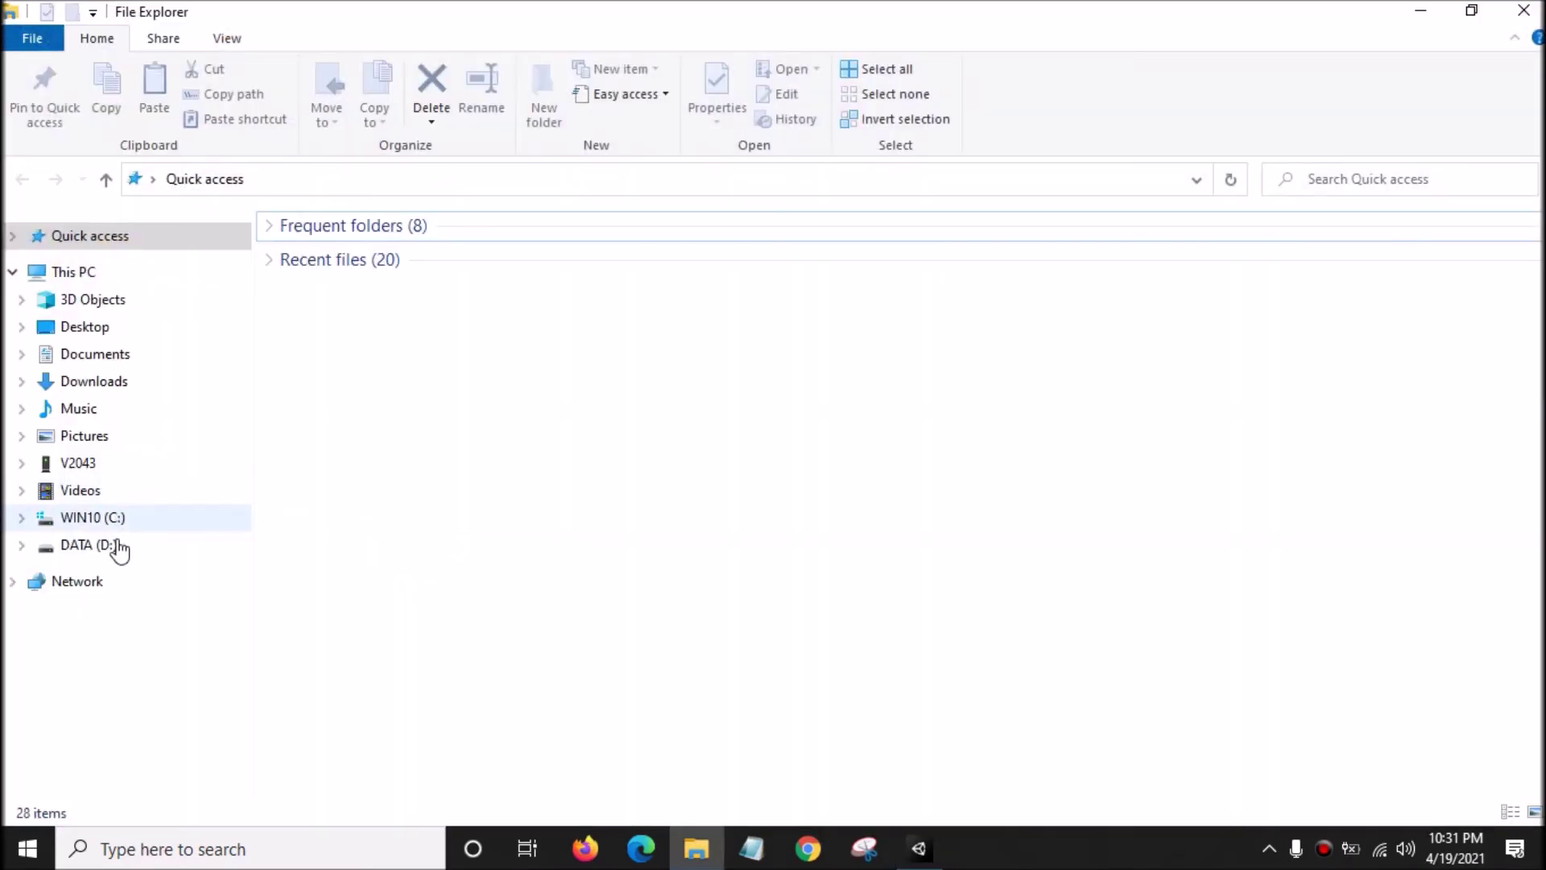
click(117, 545)
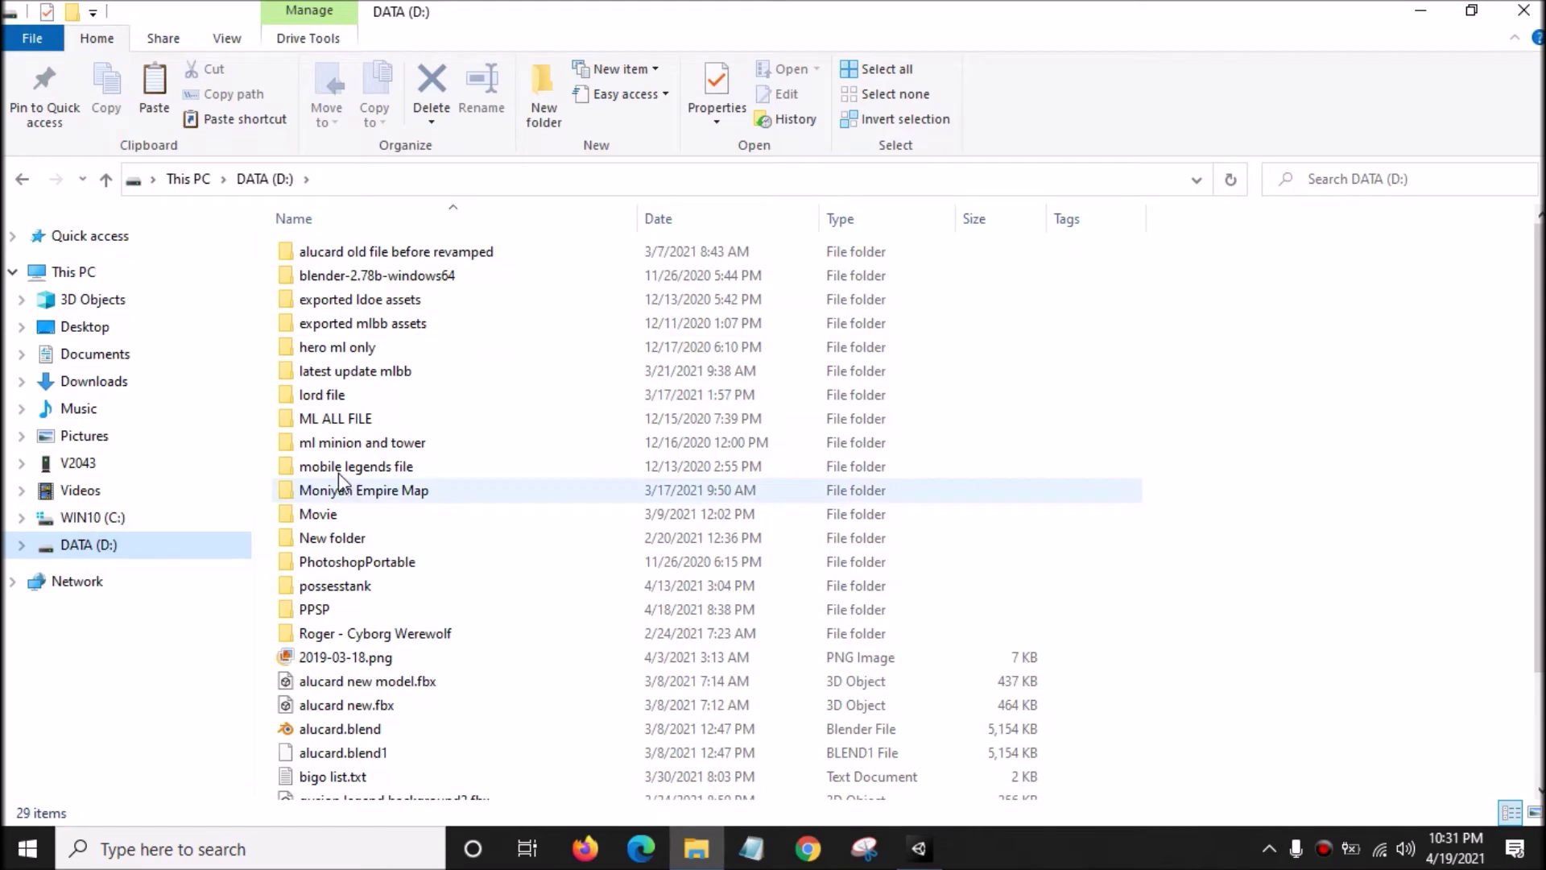
double_click(358, 562)
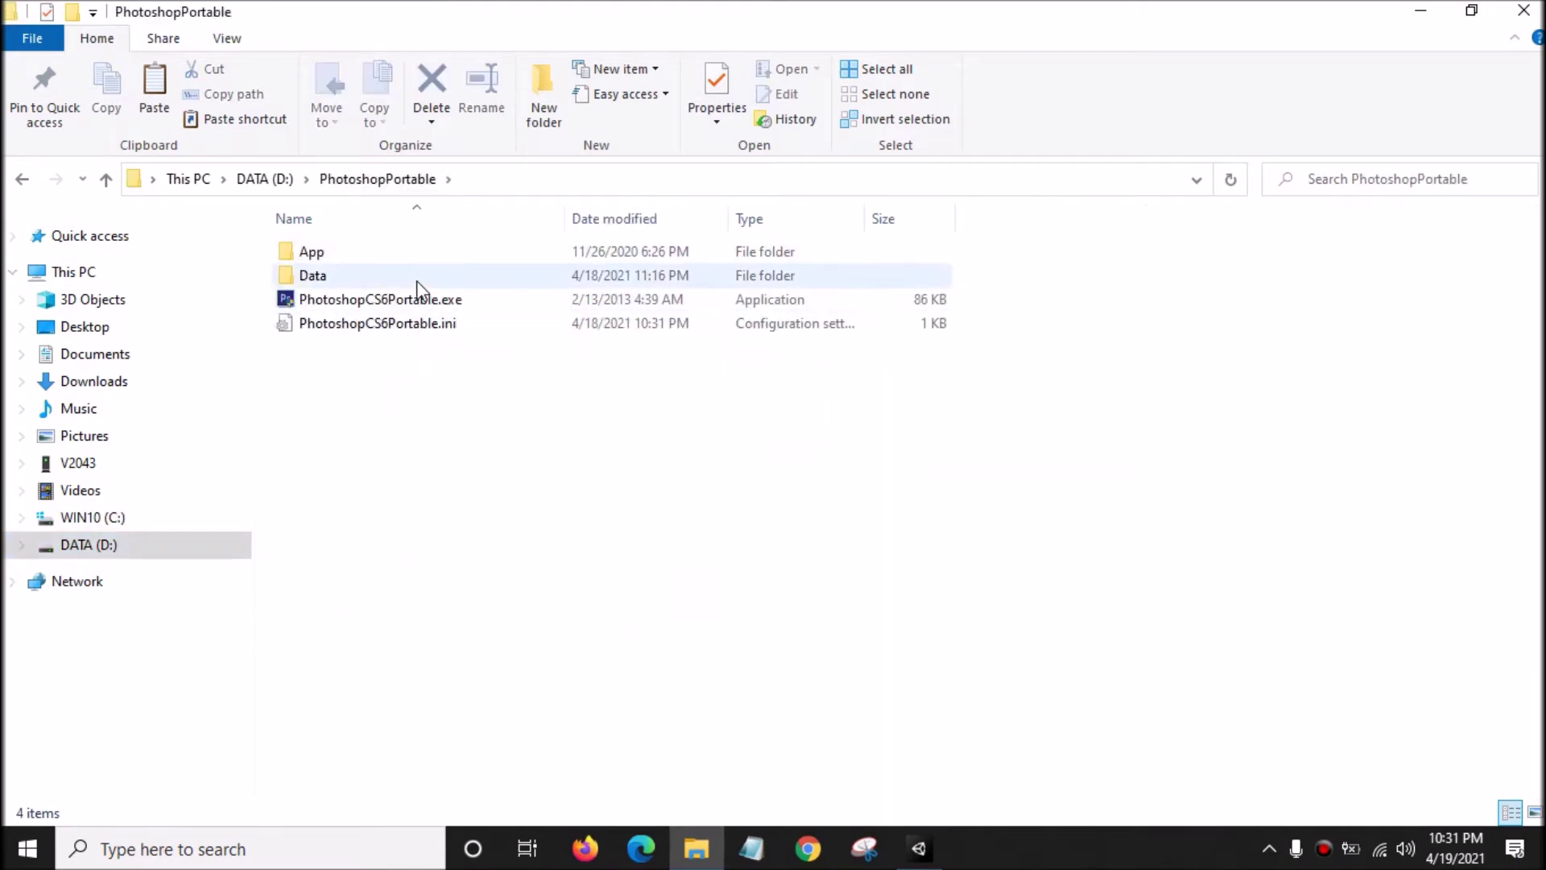
click(409, 301)
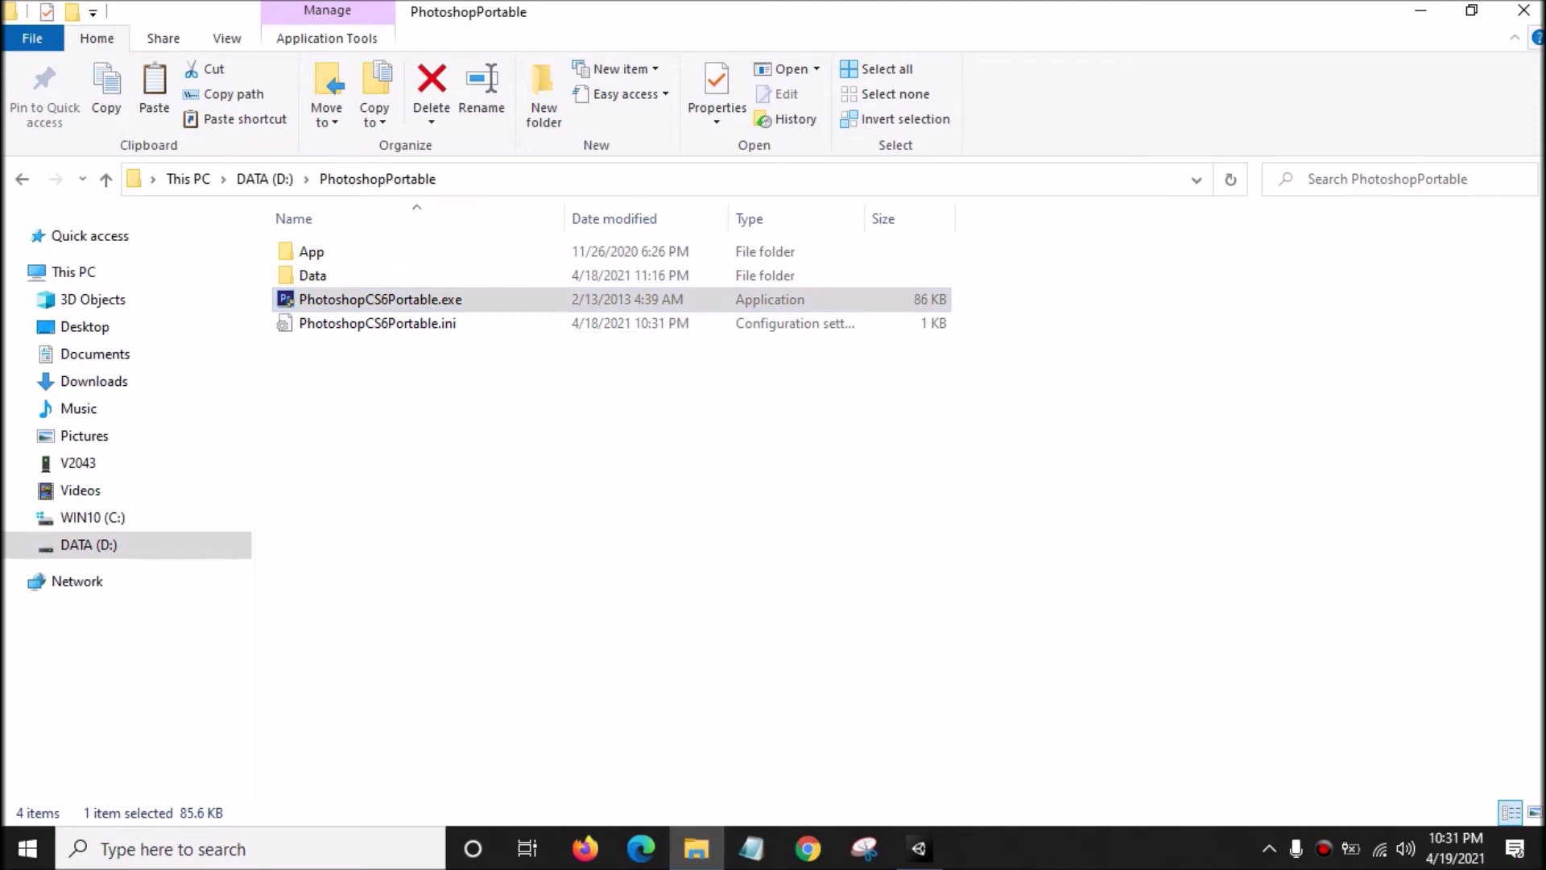
click(1523, 11)
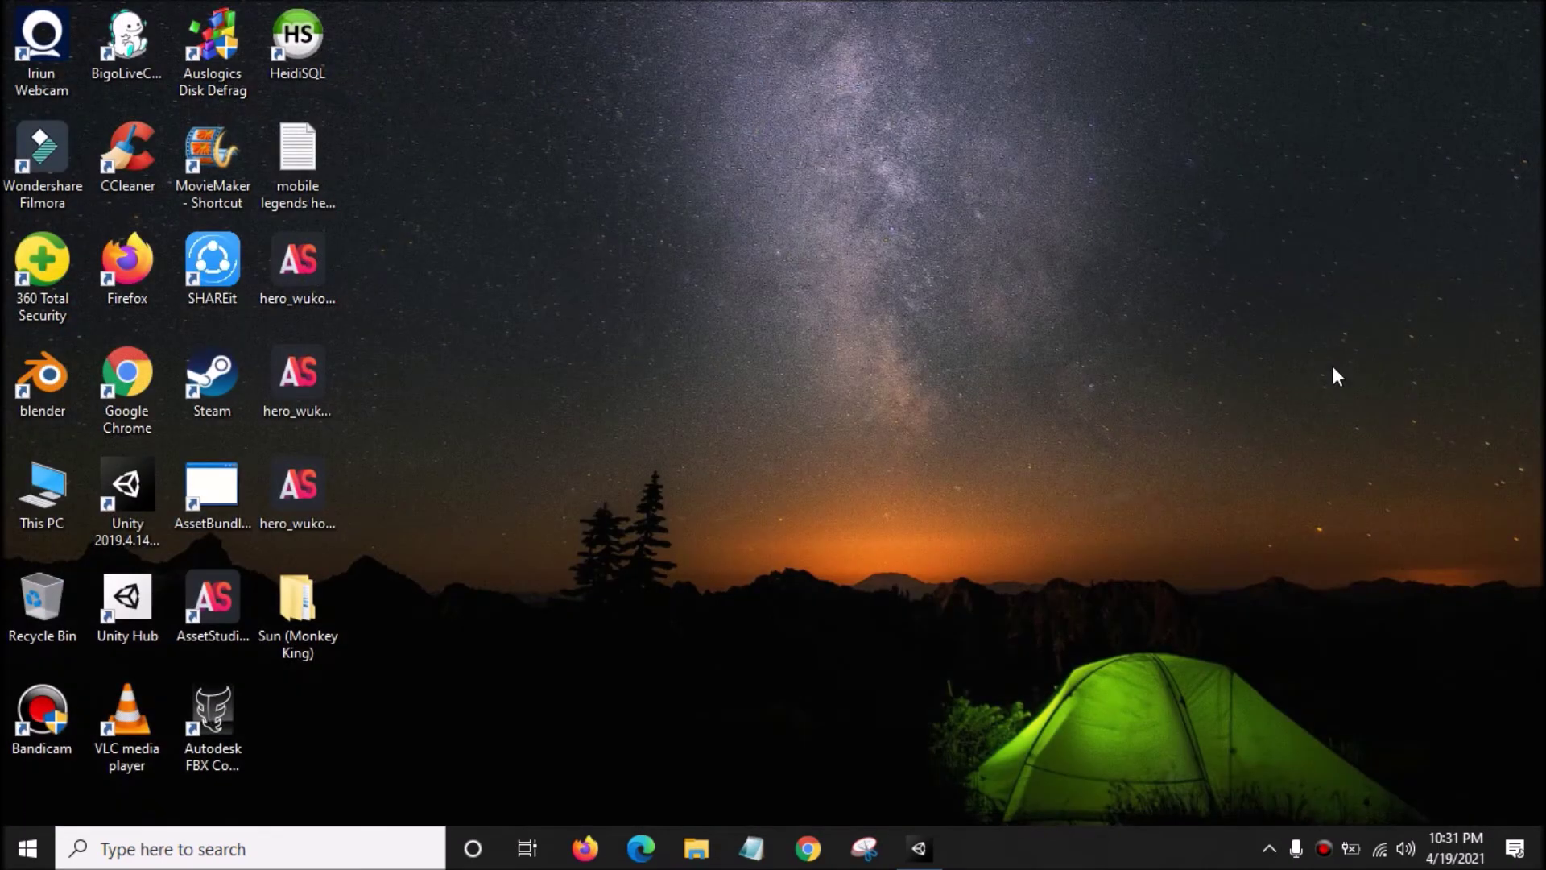
click(994, 397)
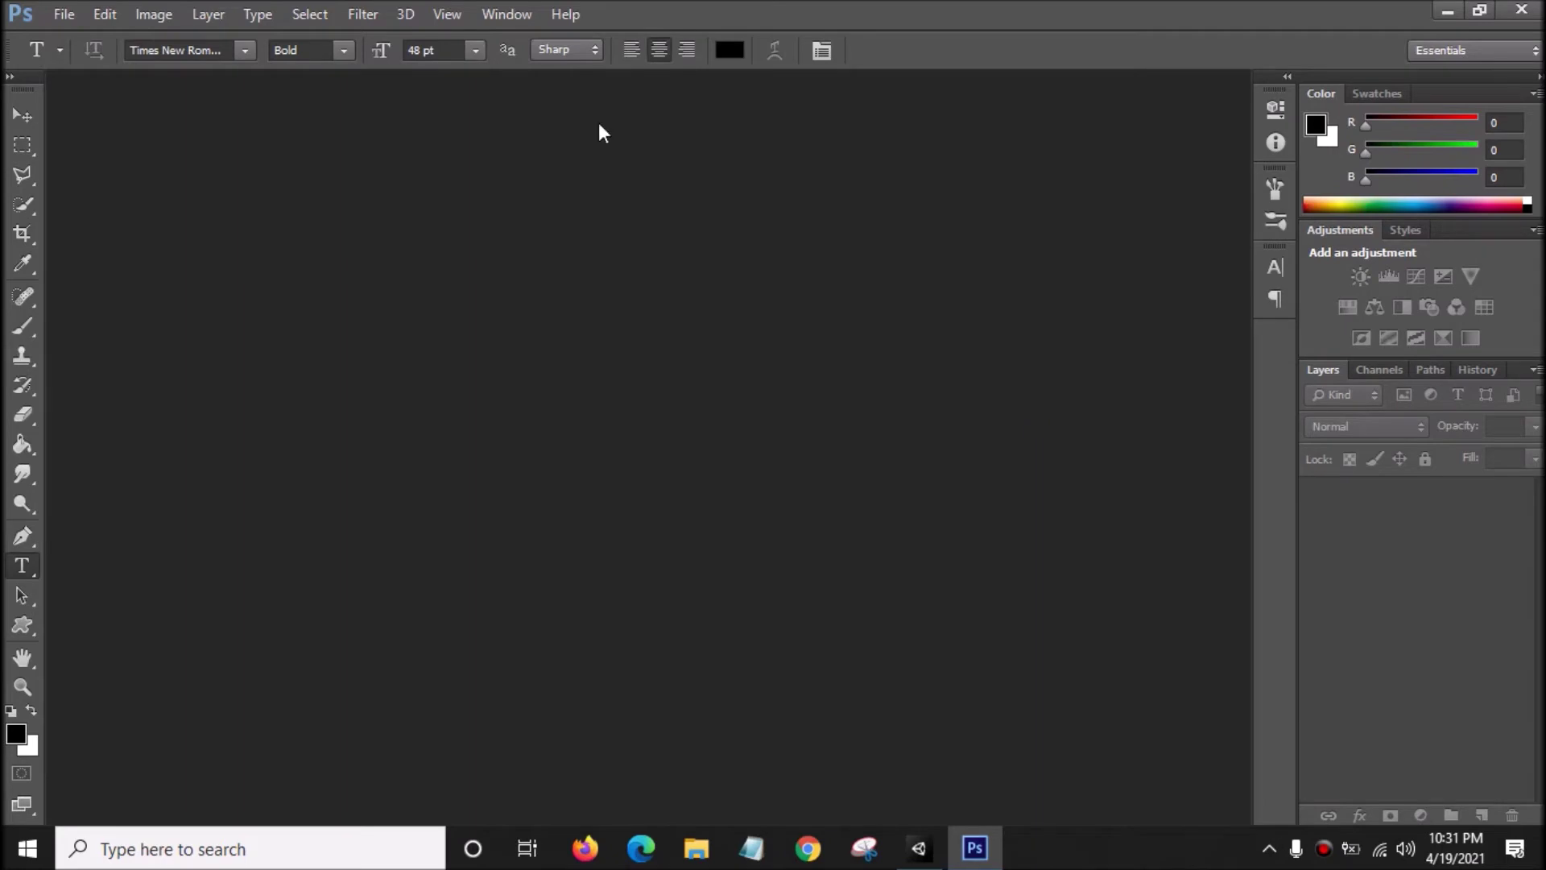
Open monkeyking_high.png from Desktop > Sun (Monkey King) > highpoly, then reopen the Open dialog.
click(83, 12)
click(134, 57)
click(512, 278)
drag(1071, 291, 1079, 580)
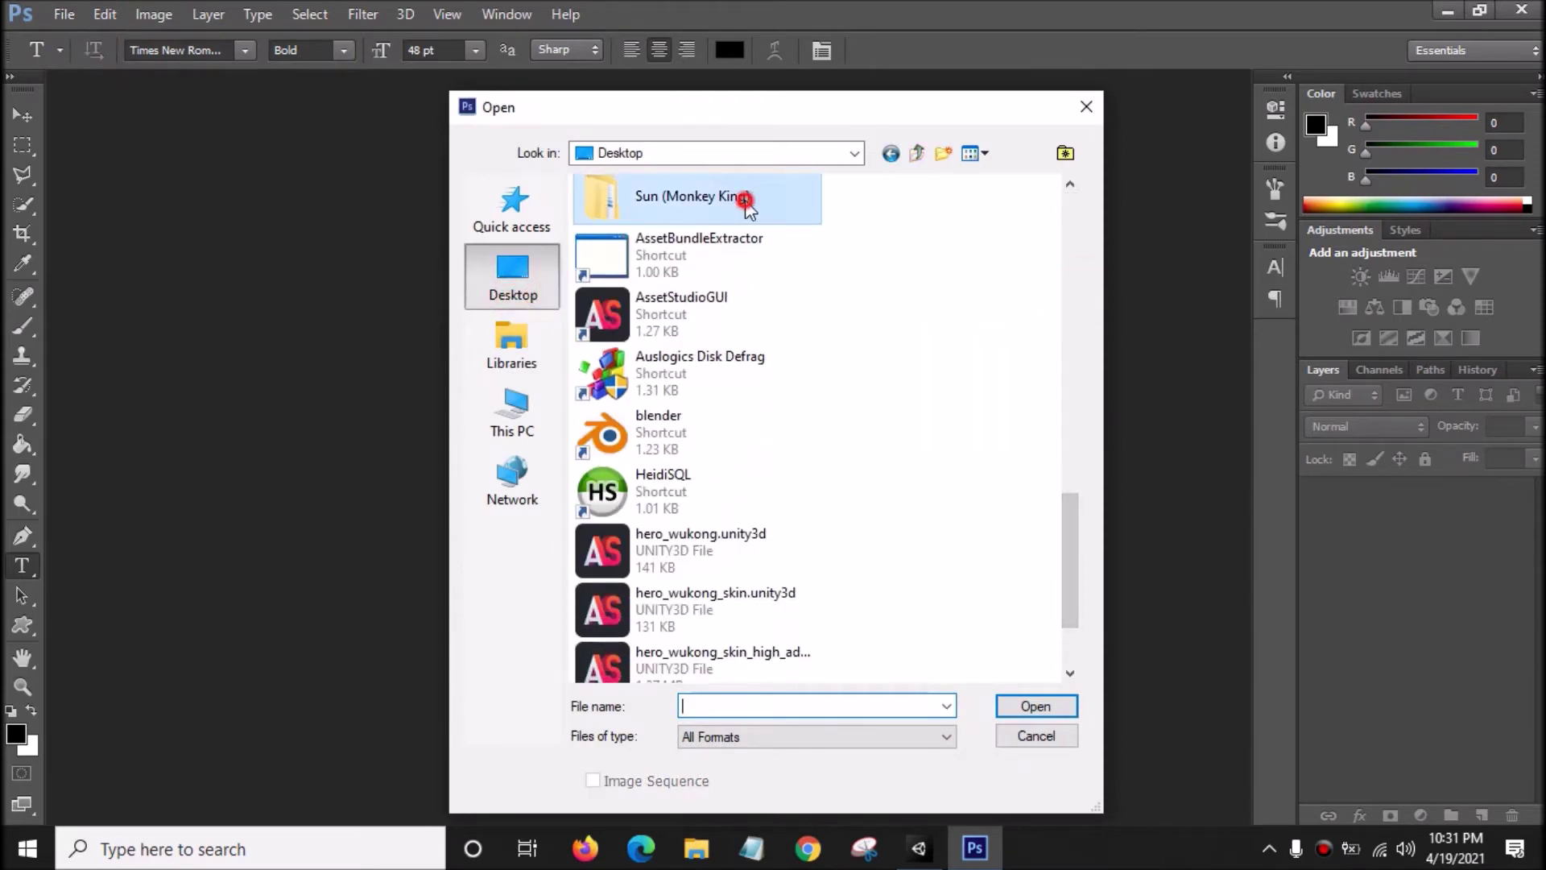
double_click(744, 199)
double_click(689, 213)
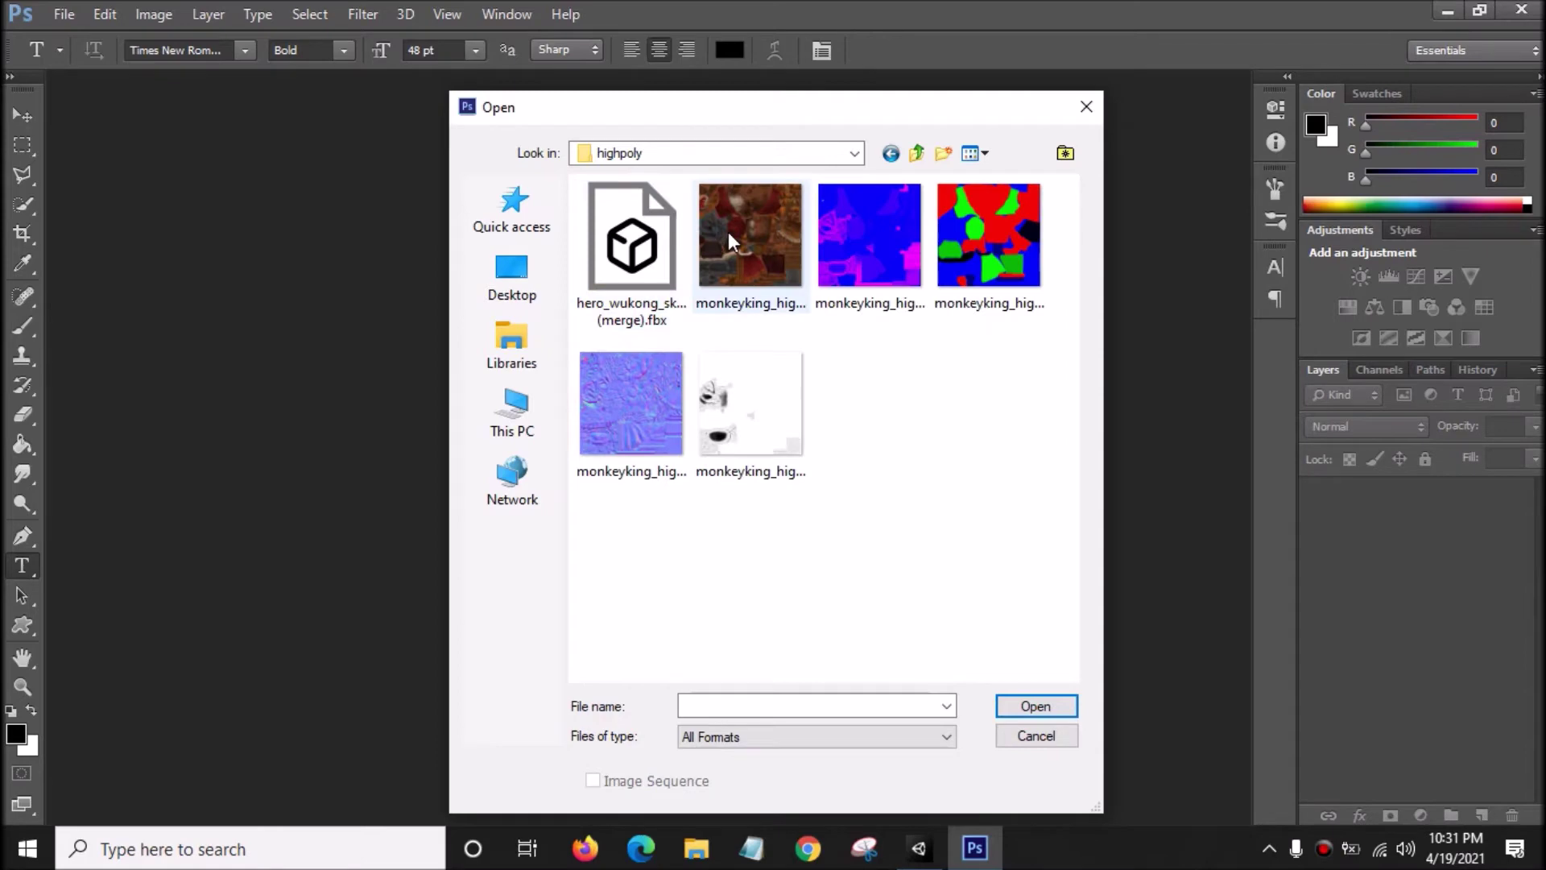
click(739, 239)
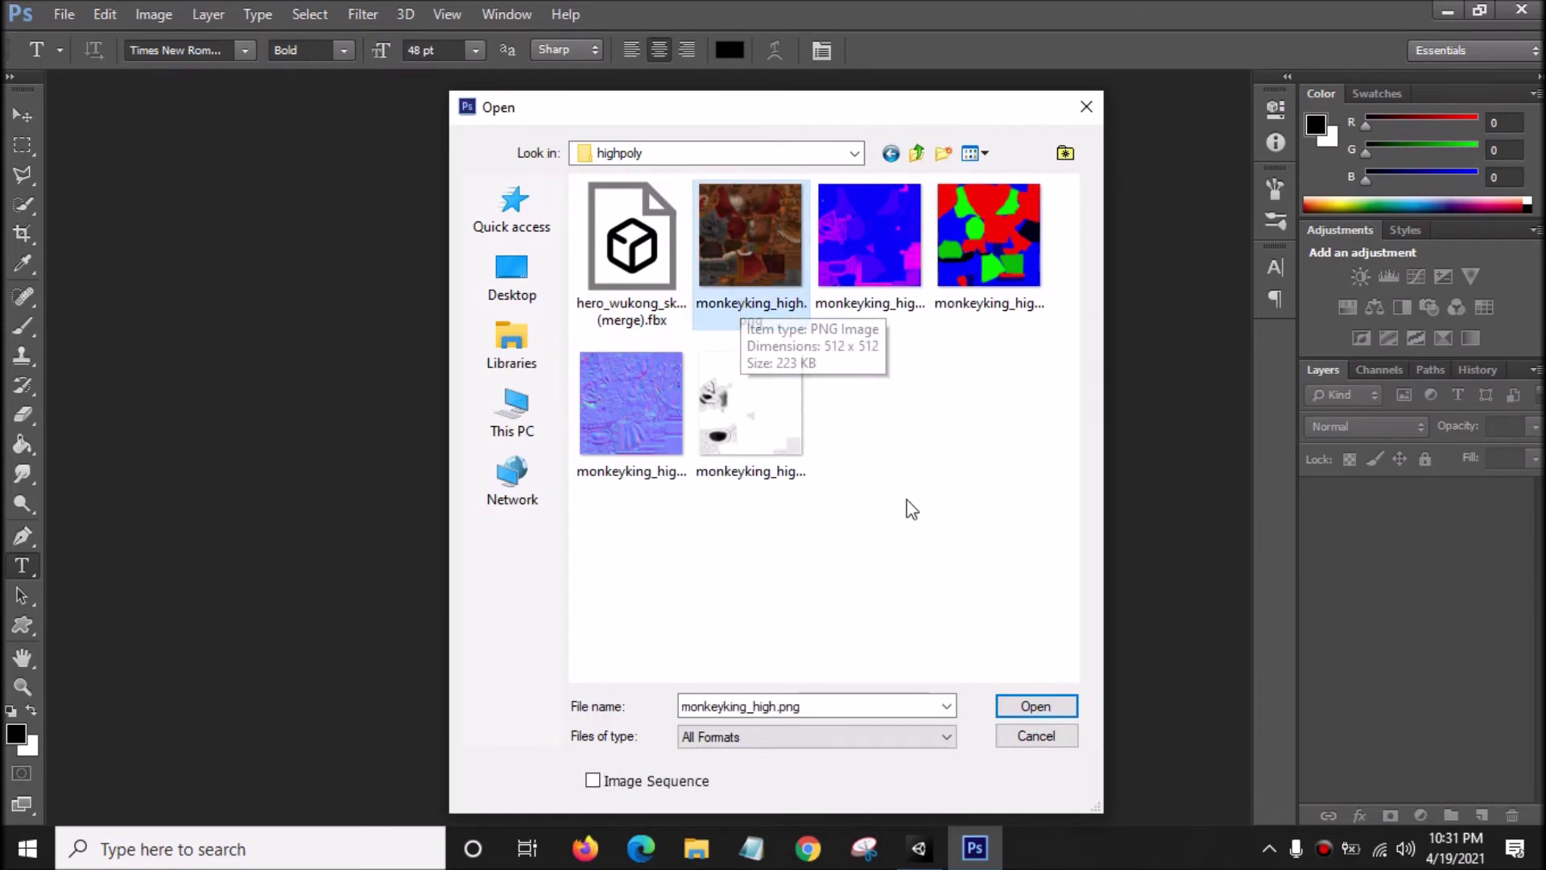
click(1035, 705)
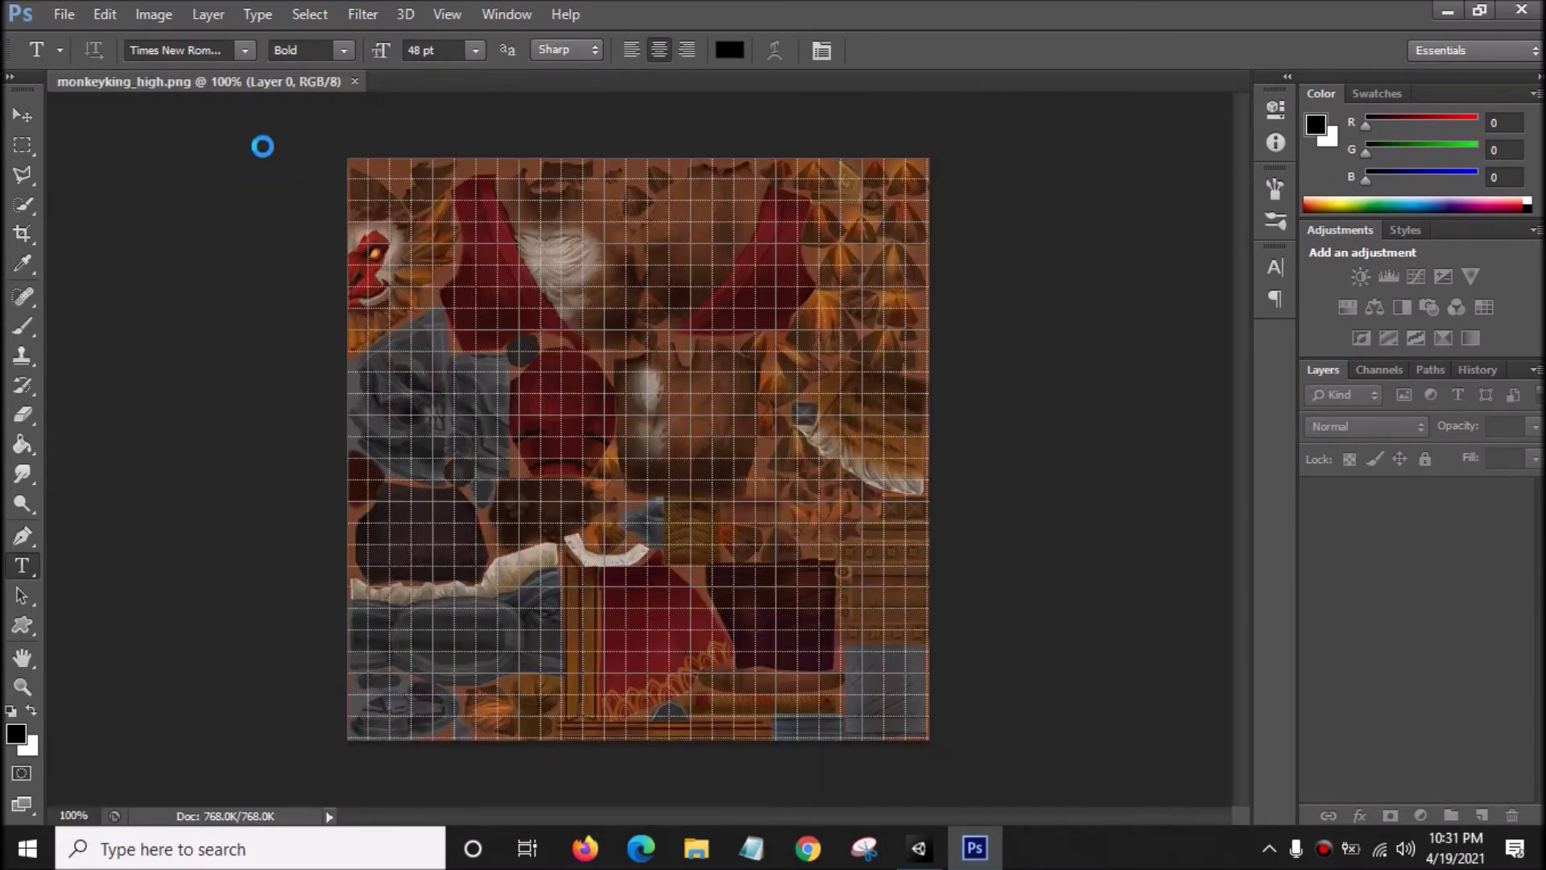
click(63, 13)
click(105, 58)
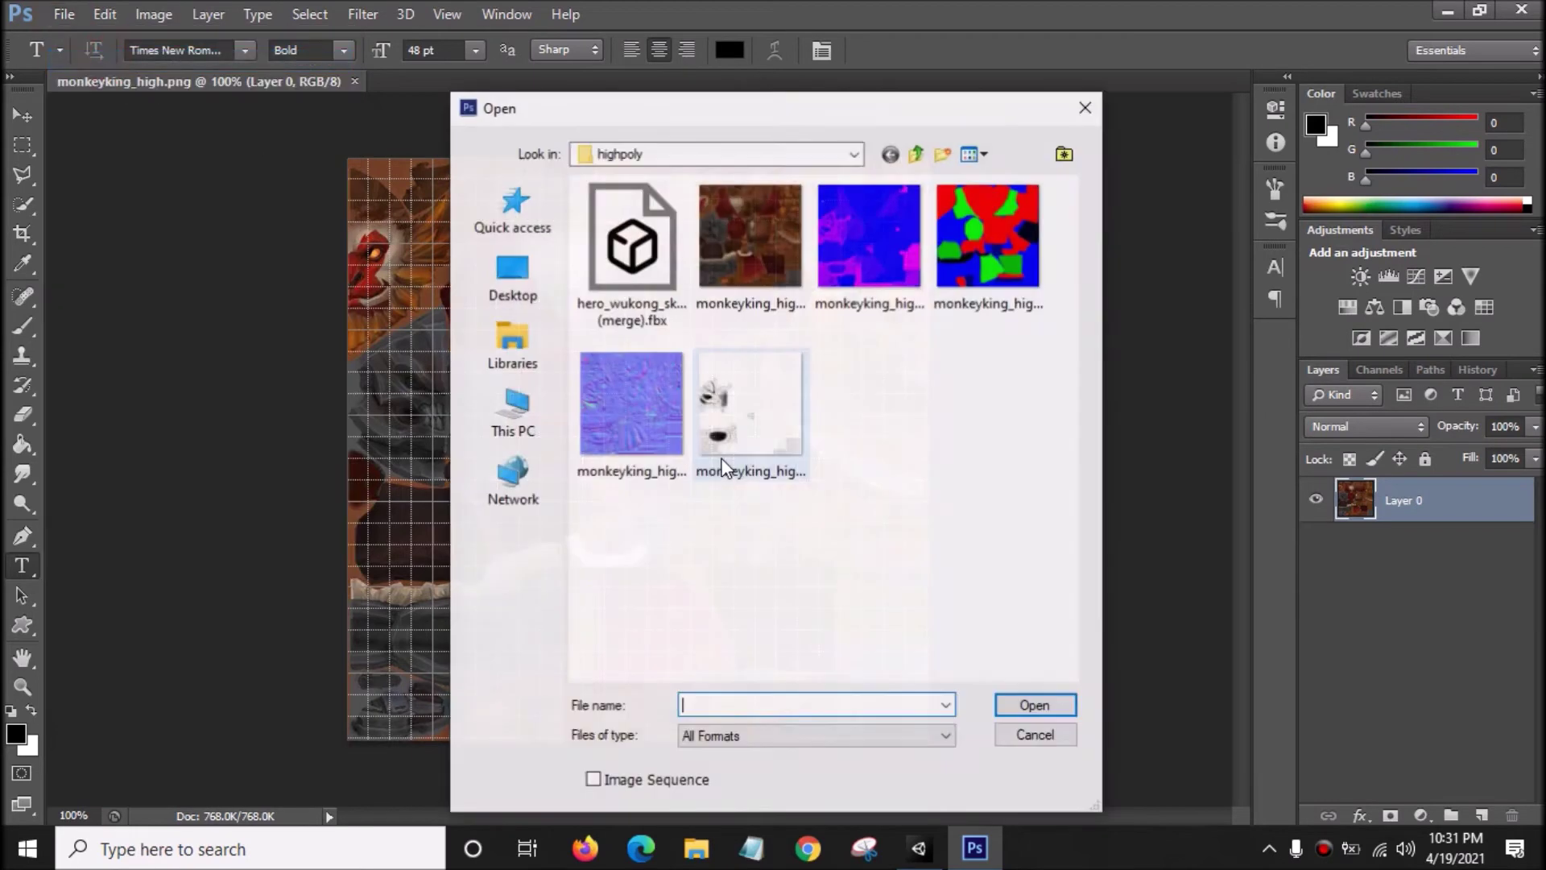